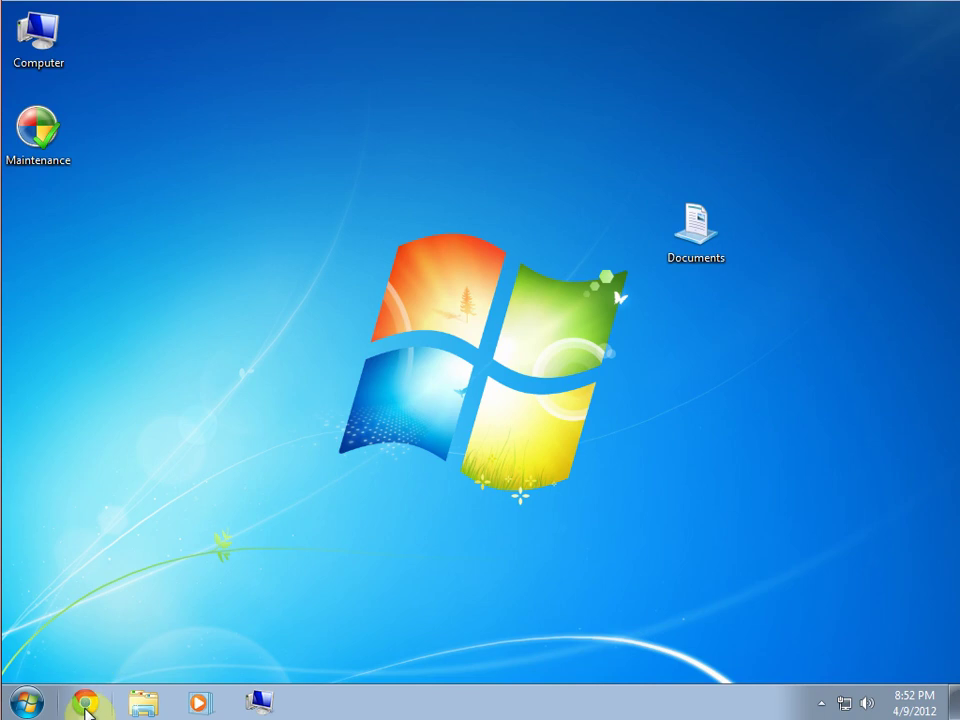
Step: Search Google for 'encfs port' in Chrome and download encfs.zip from the encfs4win project page
left_click(86, 702)
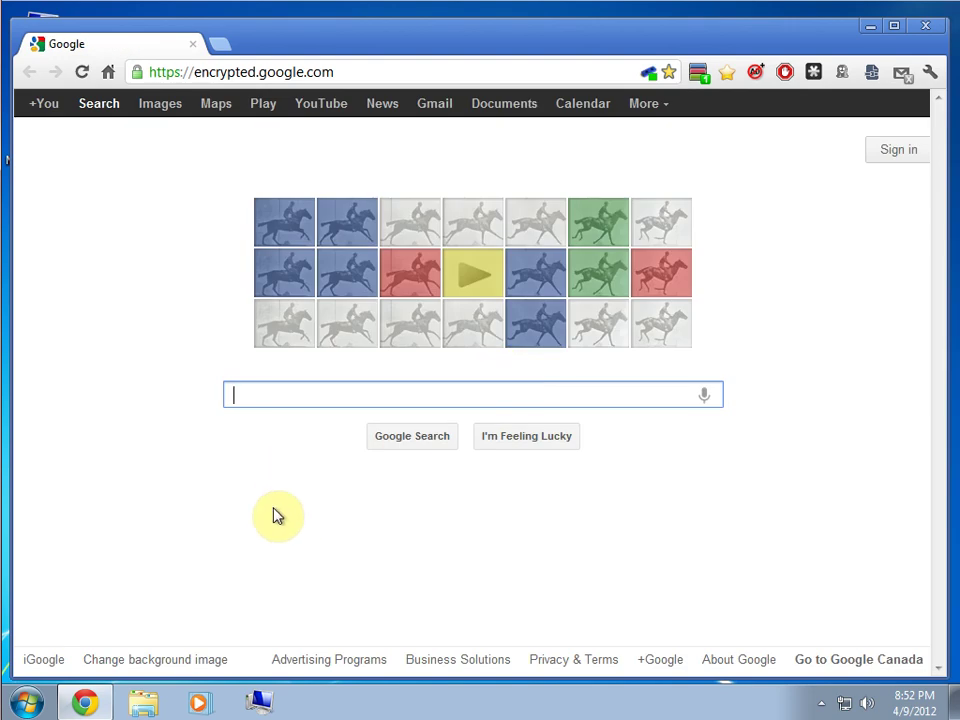
type("enc")
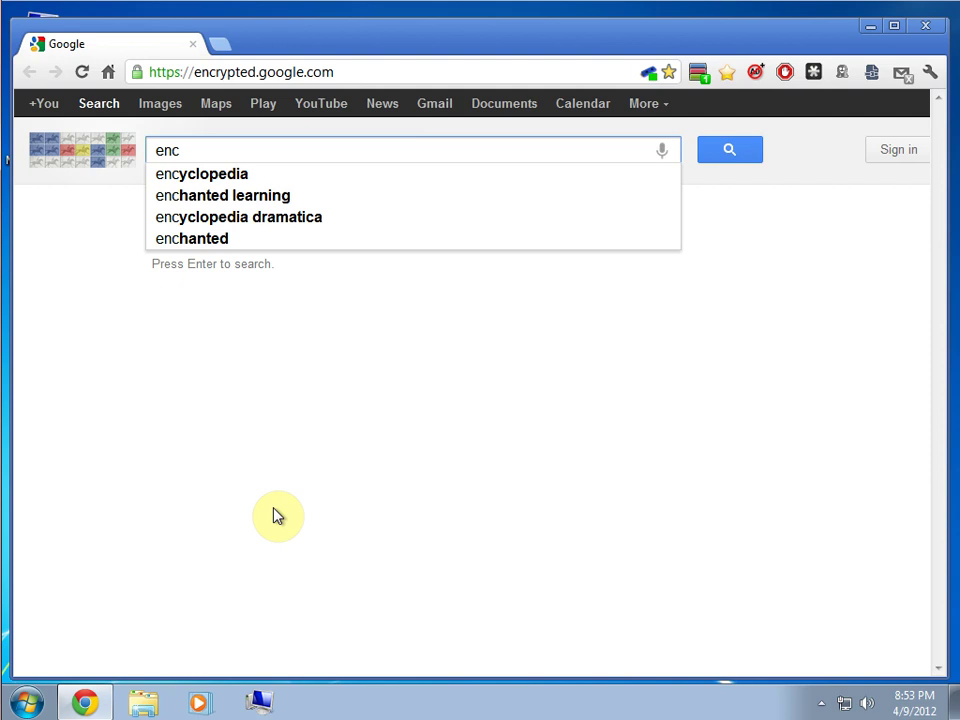
type("fs")
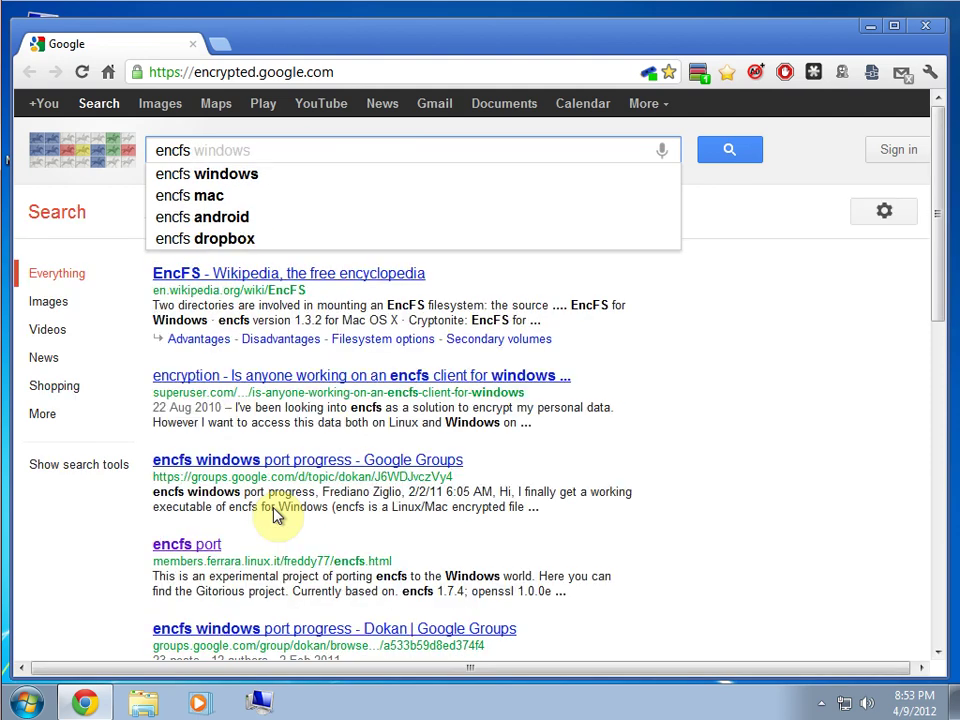
type(" port")
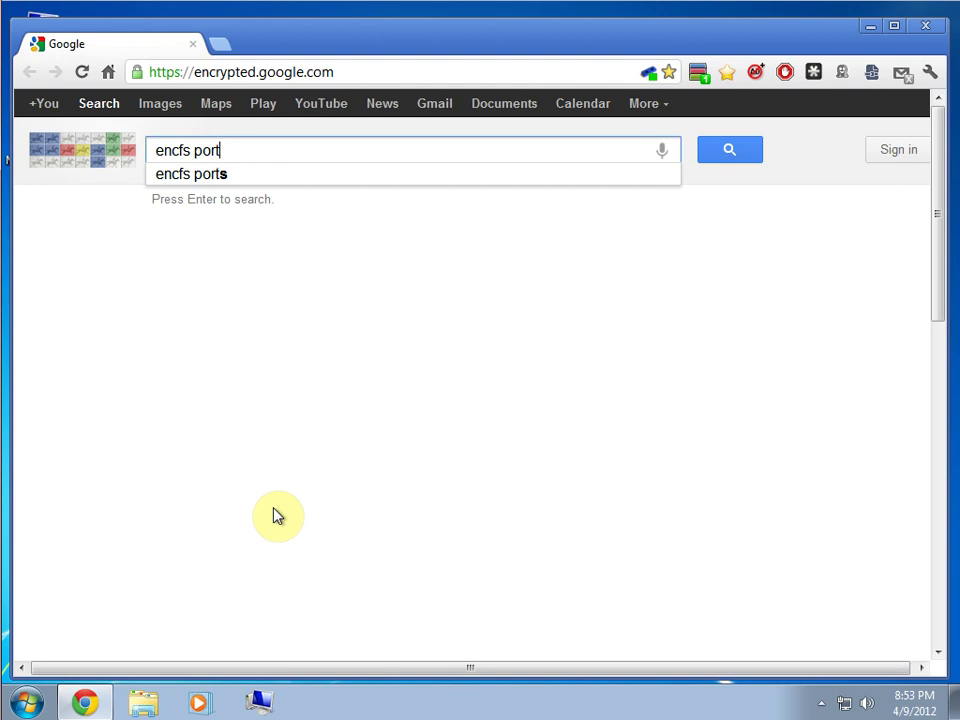
key("Return")
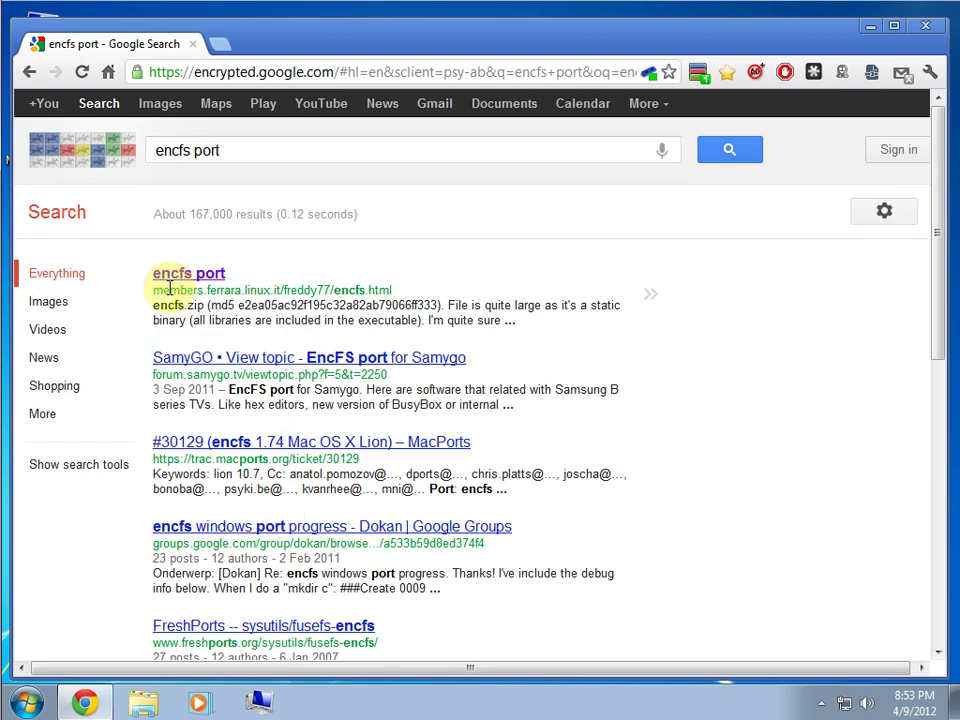
left_click(170, 274)
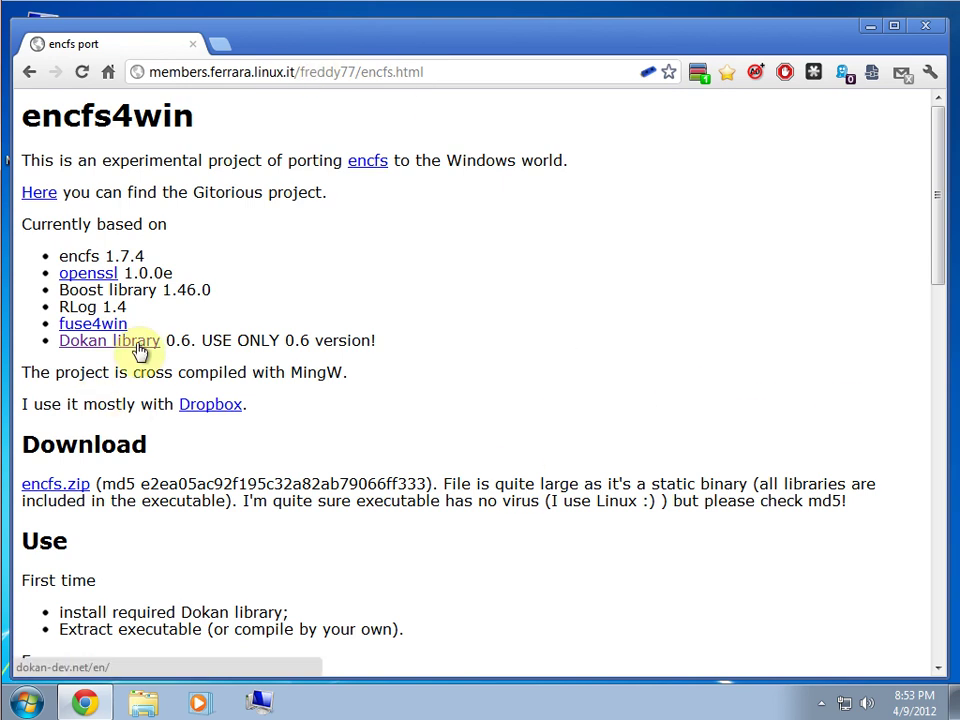
left_click(77, 490)
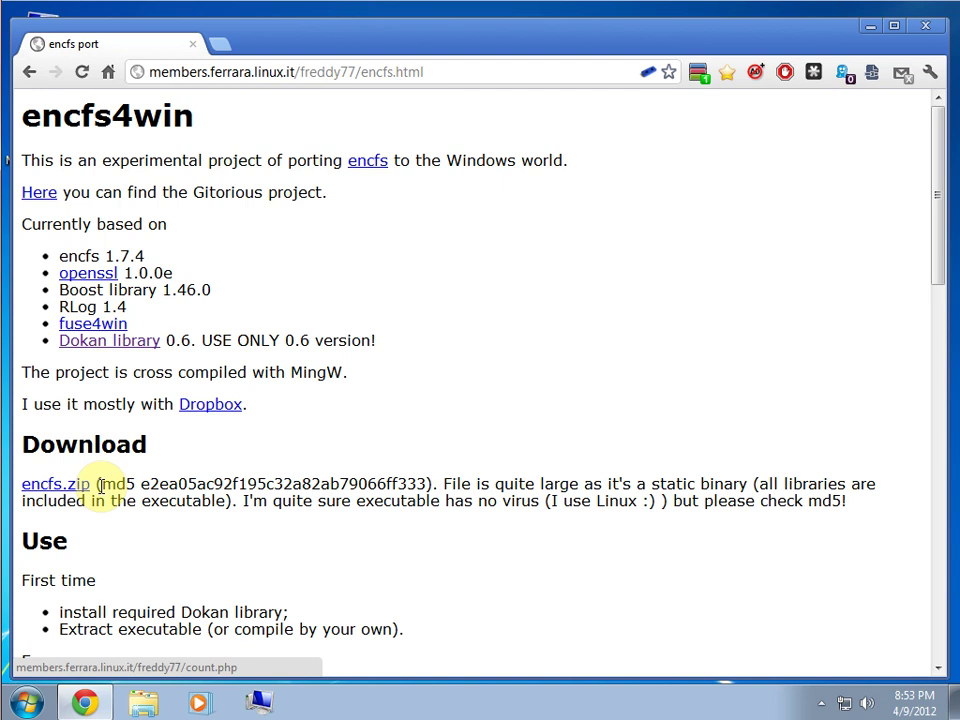
Step: Download the dokan-0.6.0 installer from the Dokan library download page, then close Chrome
left_click(118, 350)
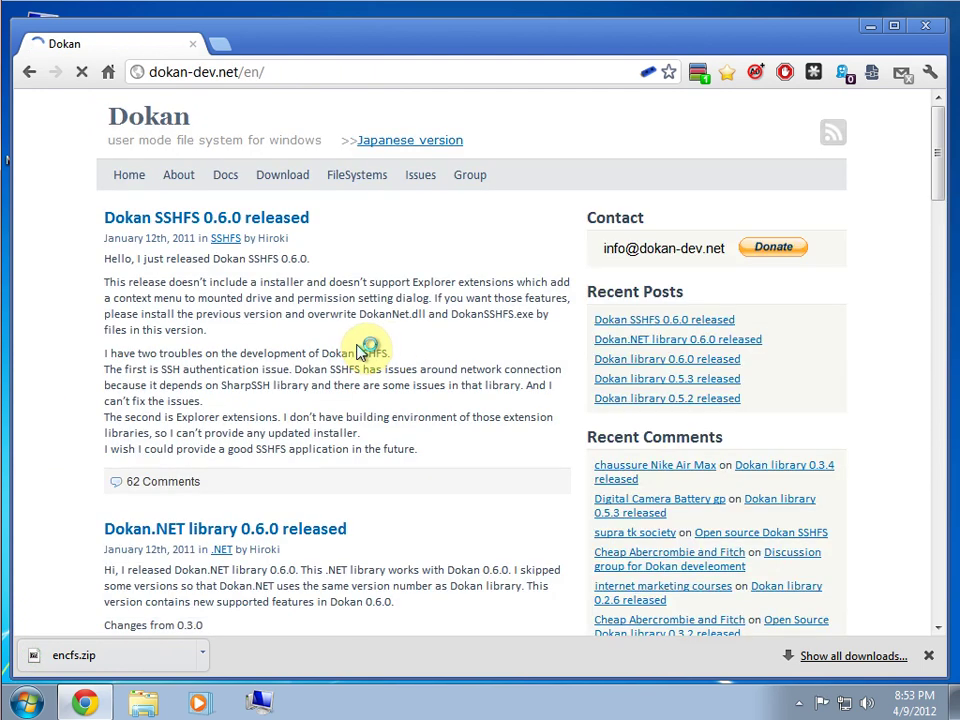
left_click(281, 180)
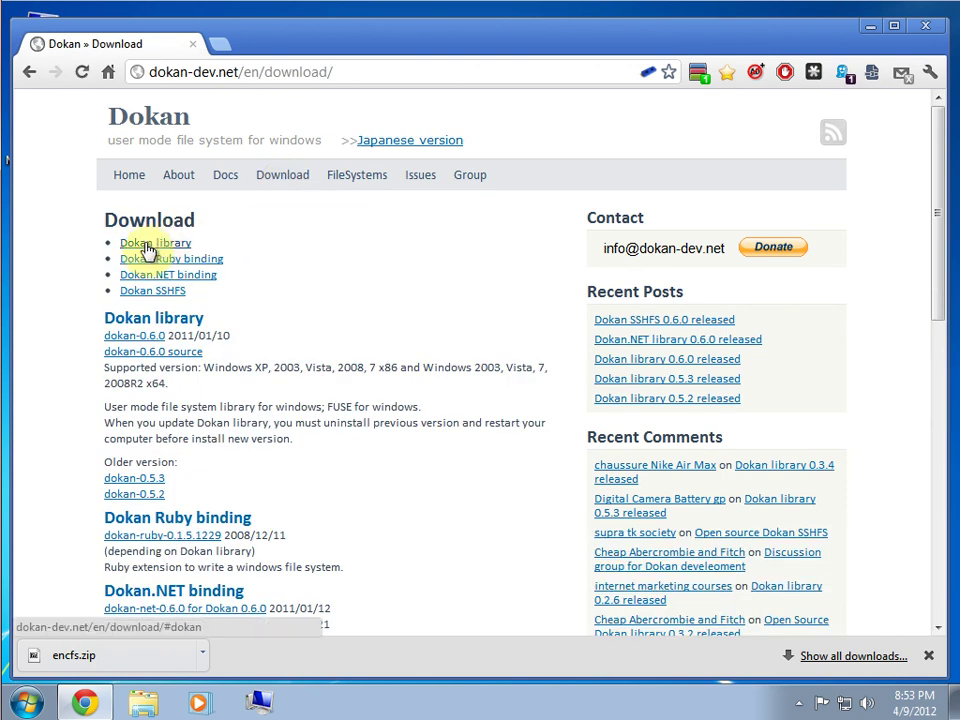
left_click(160, 248)
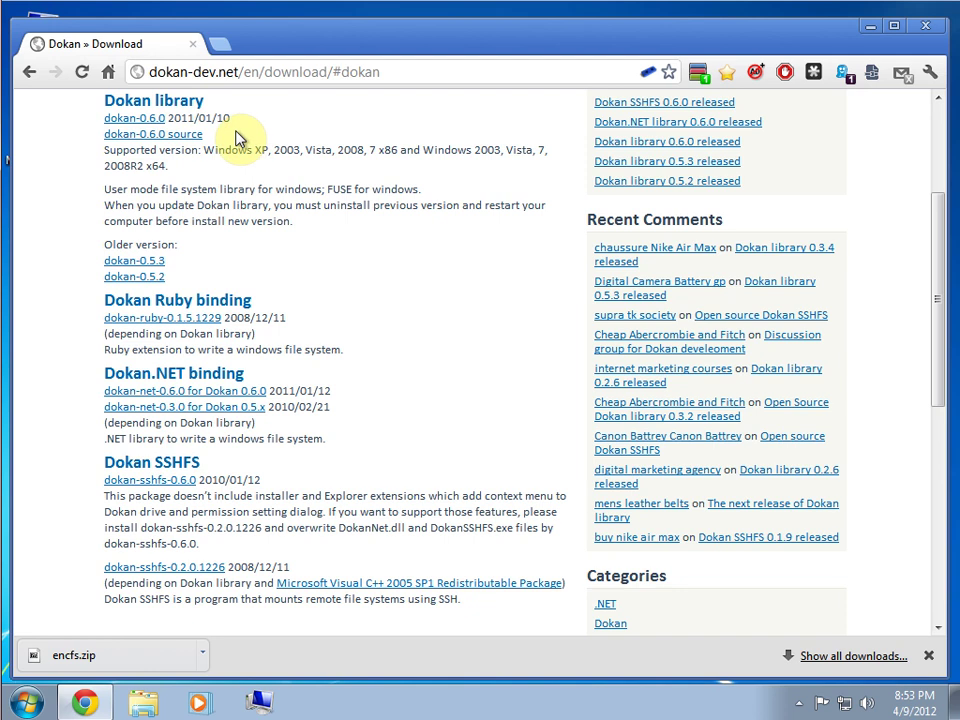
left_click(150, 120)
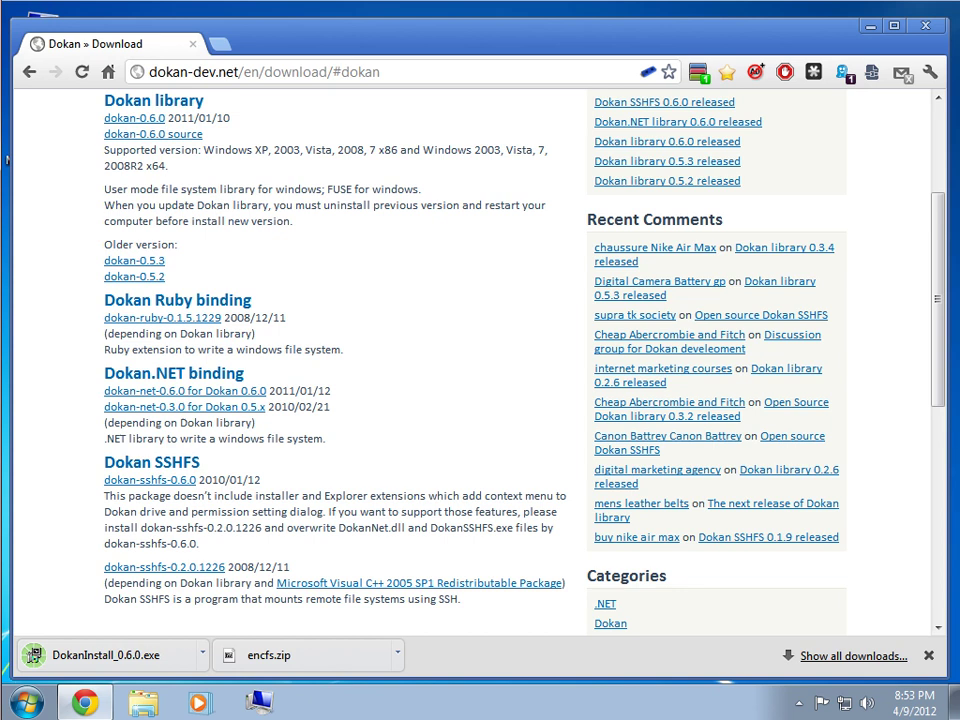
left_click(921, 29)
Step: Run DokanInstall_0.6.0.exe from Downloads, accept the license, and install the default components
left_click(27, 702)
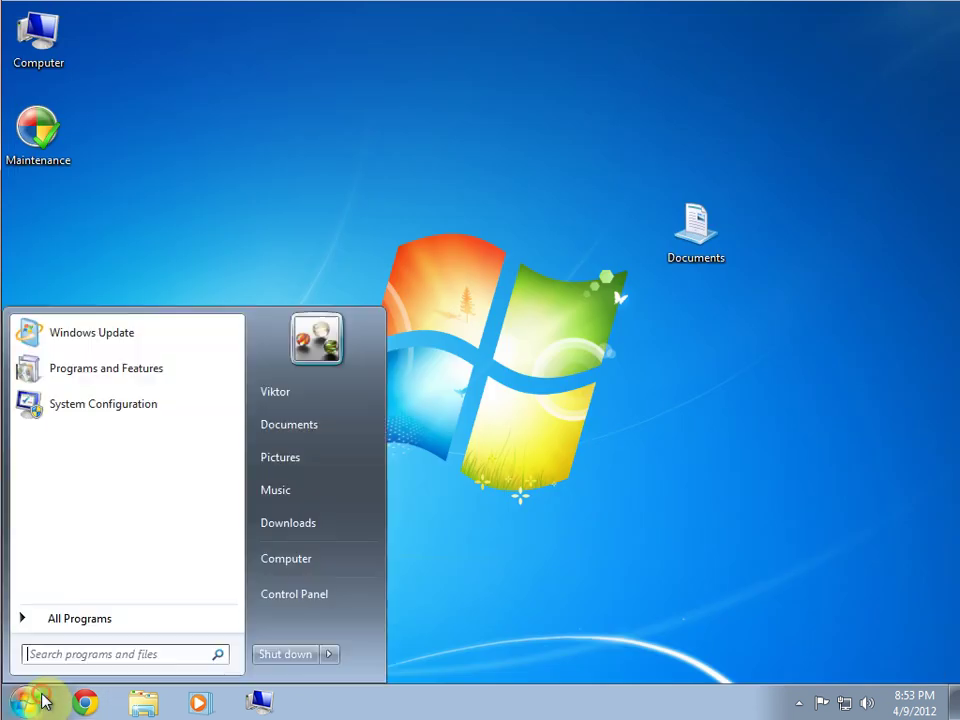
left_click(285, 523)
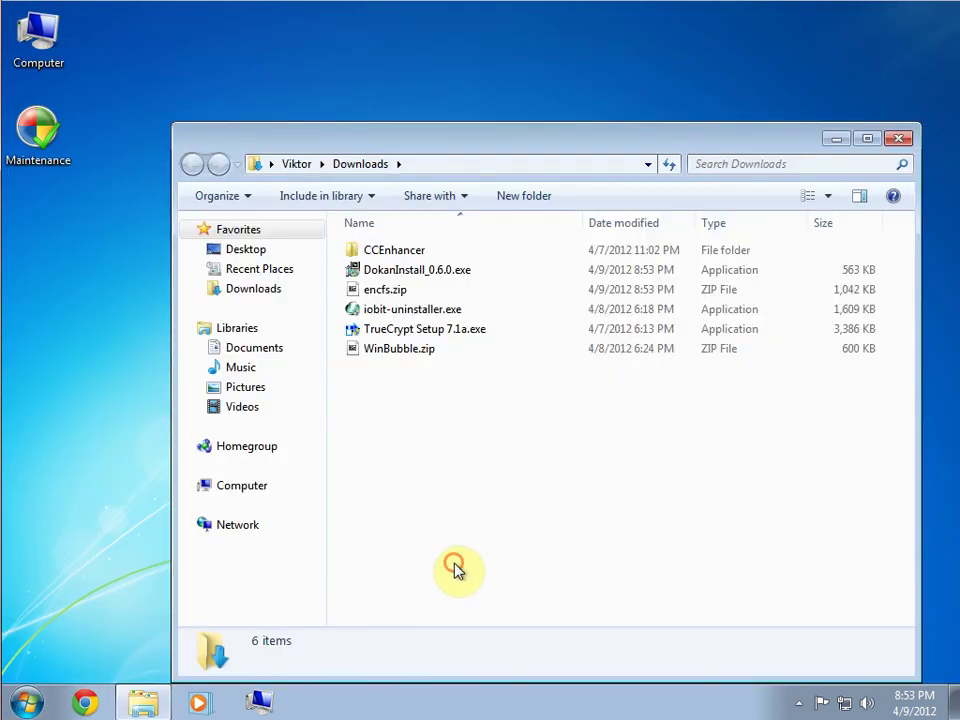
left_click(476, 275)
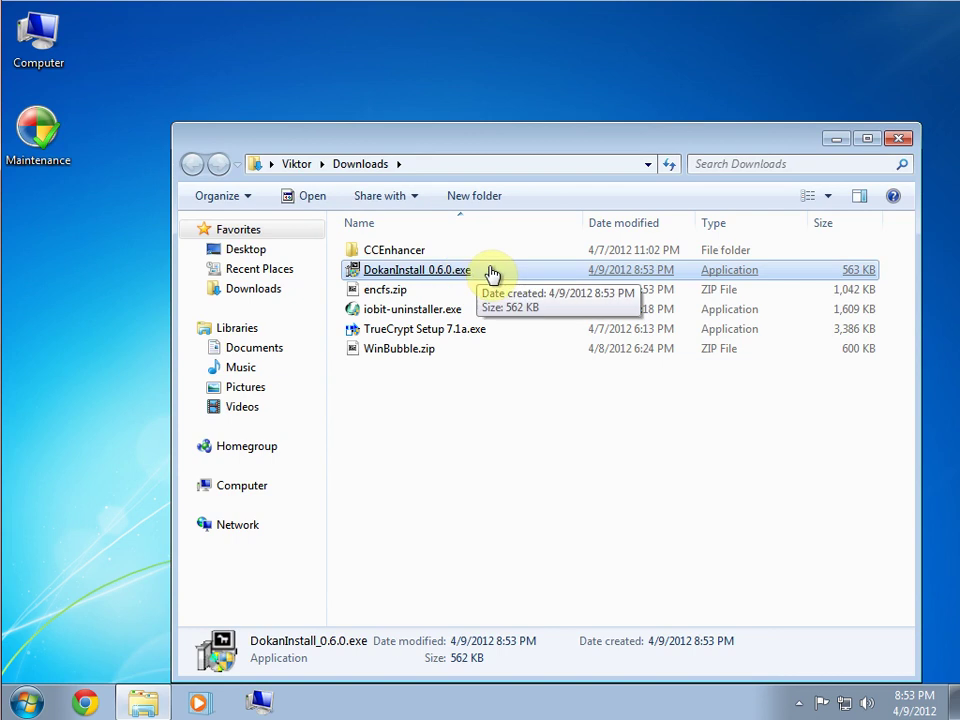
double_click(465, 275)
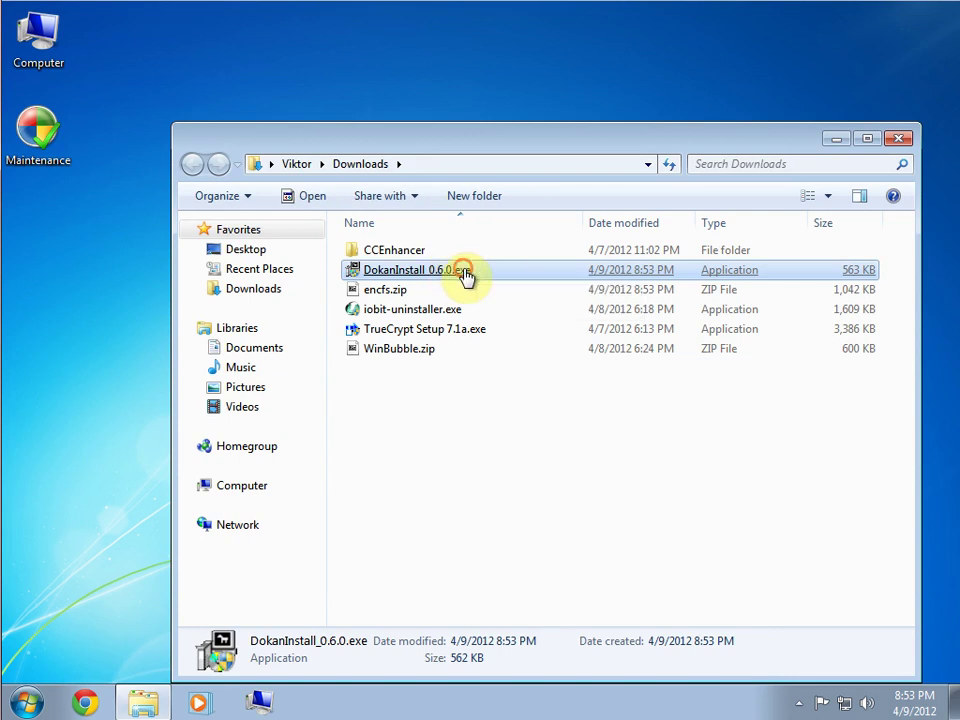
left_click(622, 458)
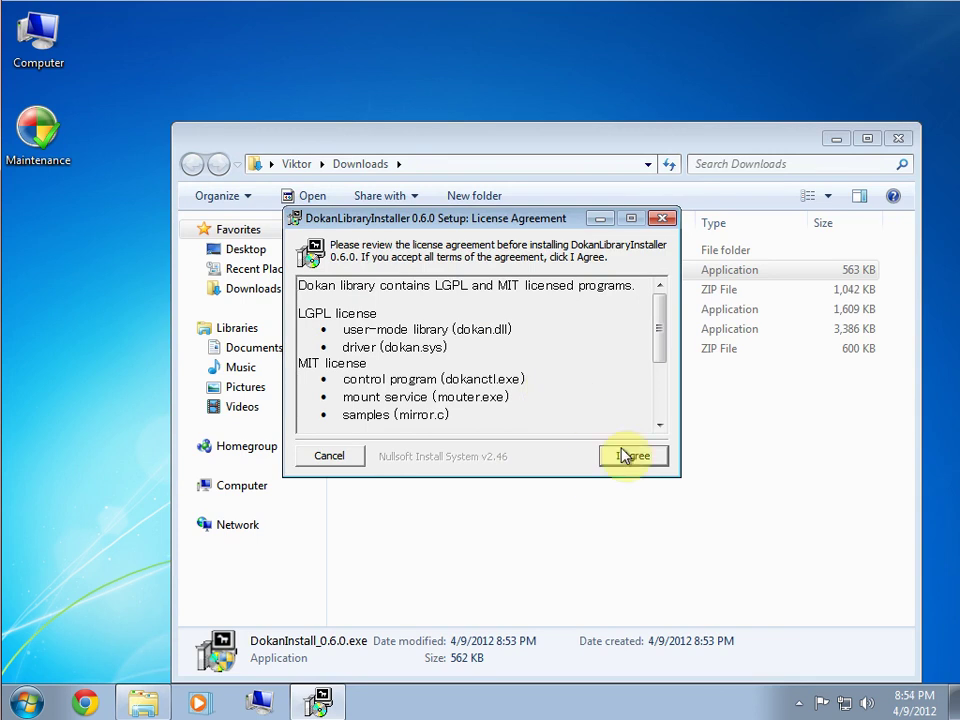
left_click(625, 457)
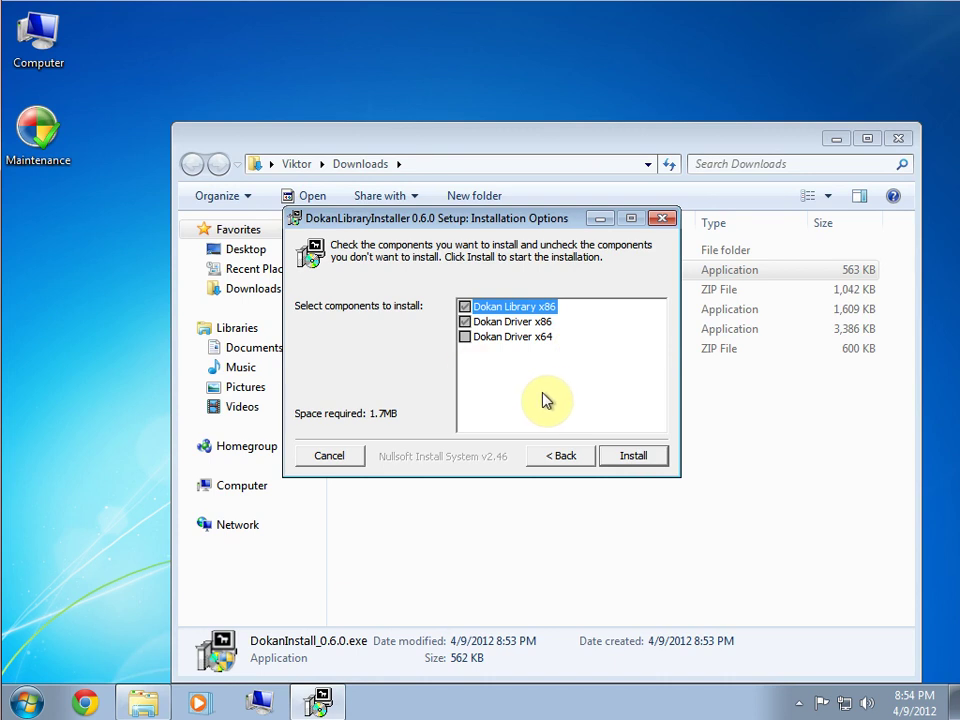
left_click(628, 458)
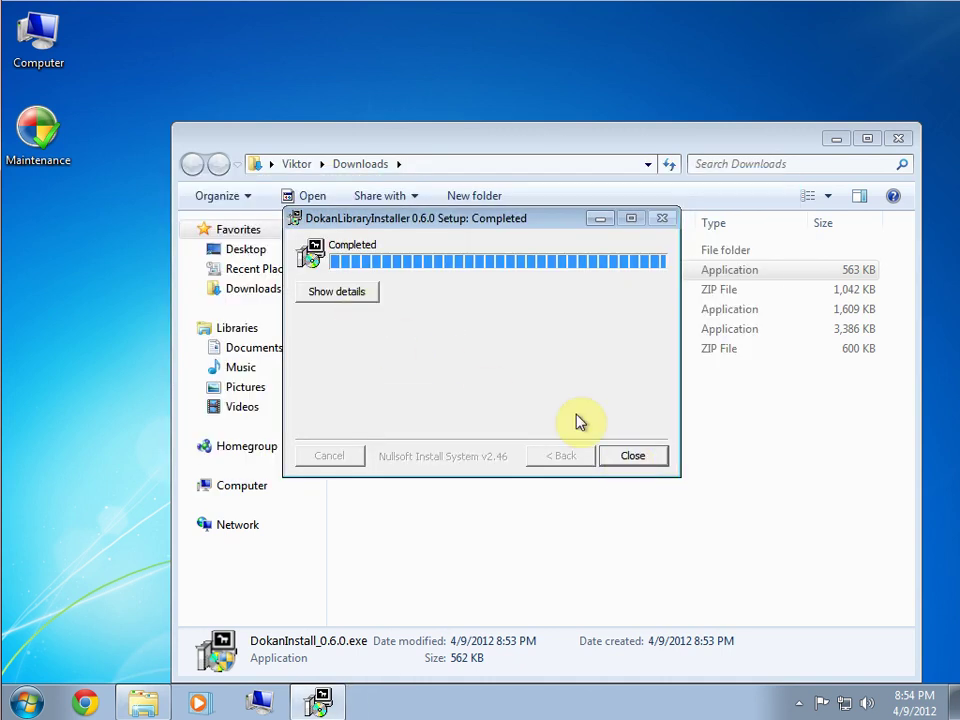
Step: Close the finished Dokan installer and DokanLibrary folder, then select encfs.zip in Downloads
left_click(637, 460)
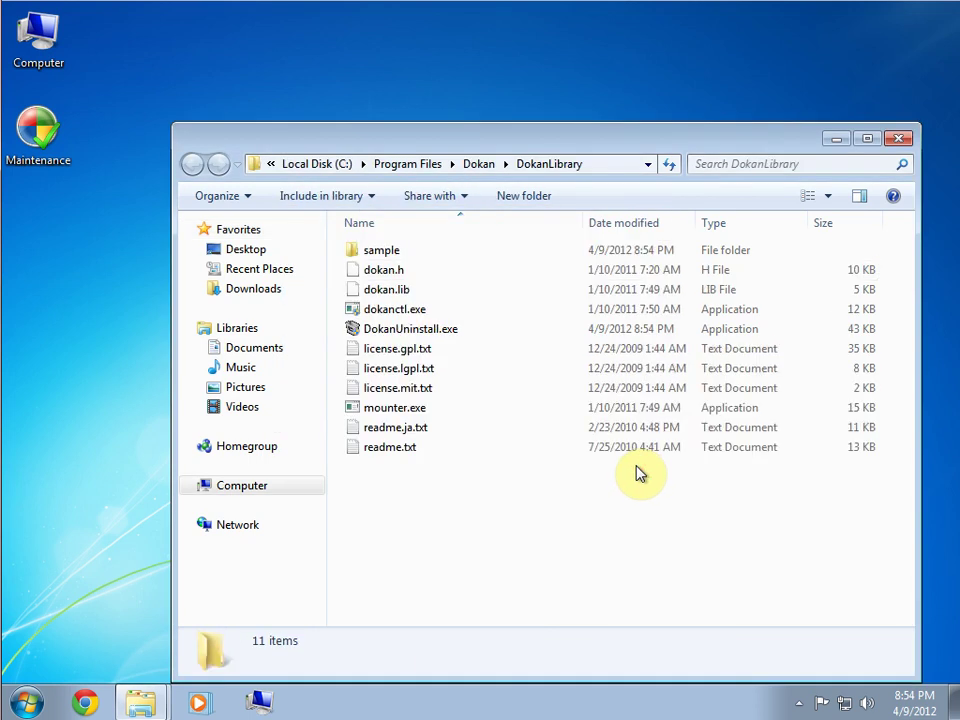
left_click(601, 167)
left_click(514, 561)
left_click(897, 139)
left_click(500, 524)
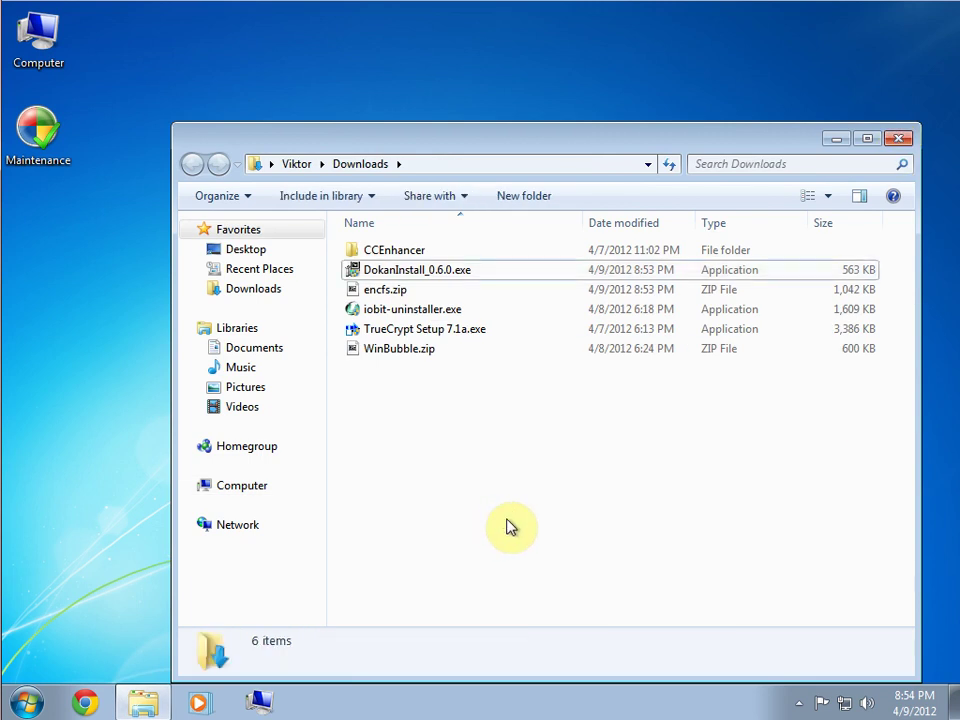
left_click(403, 292)
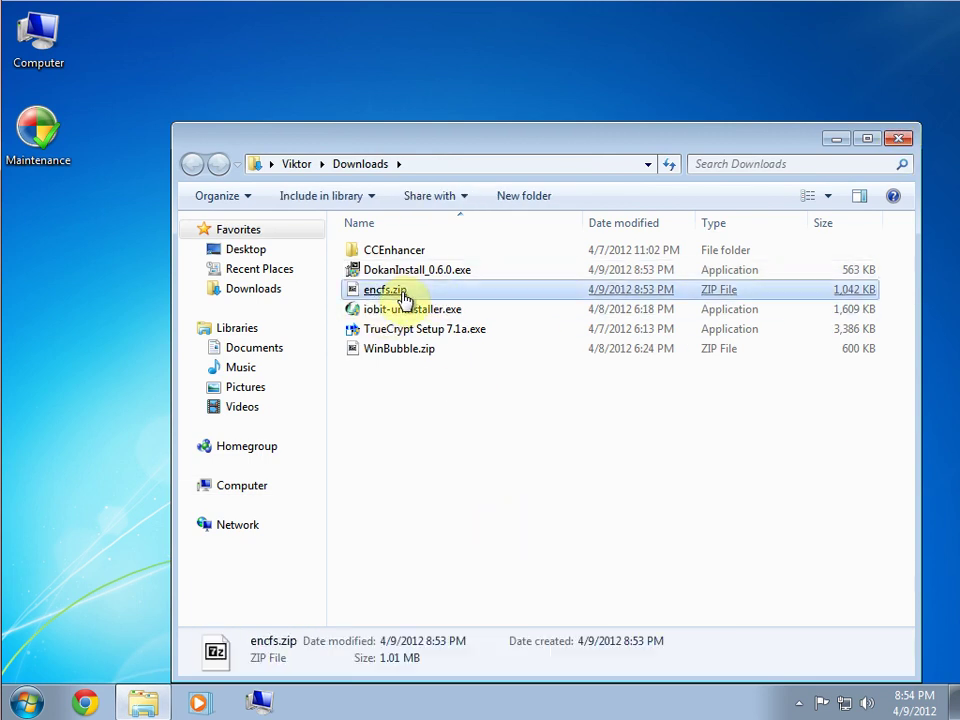
Step: Open encfs.zip in 7-Zip and drag its encfs4win folder into the Downloads window
double_click(403, 292)
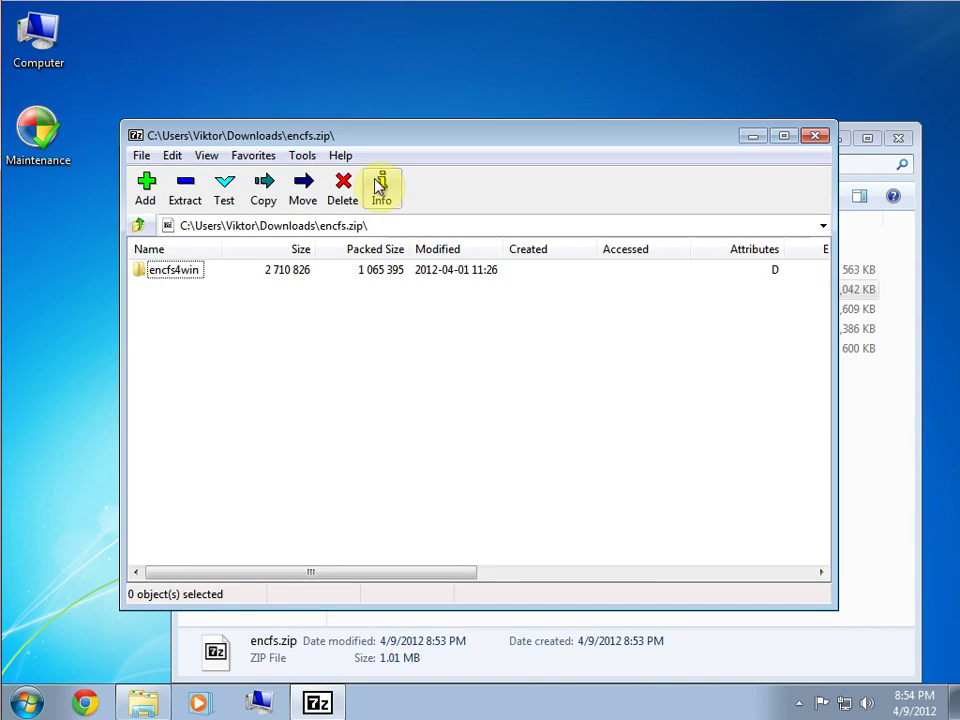
left_click_drag(358, 137, 729, 141)
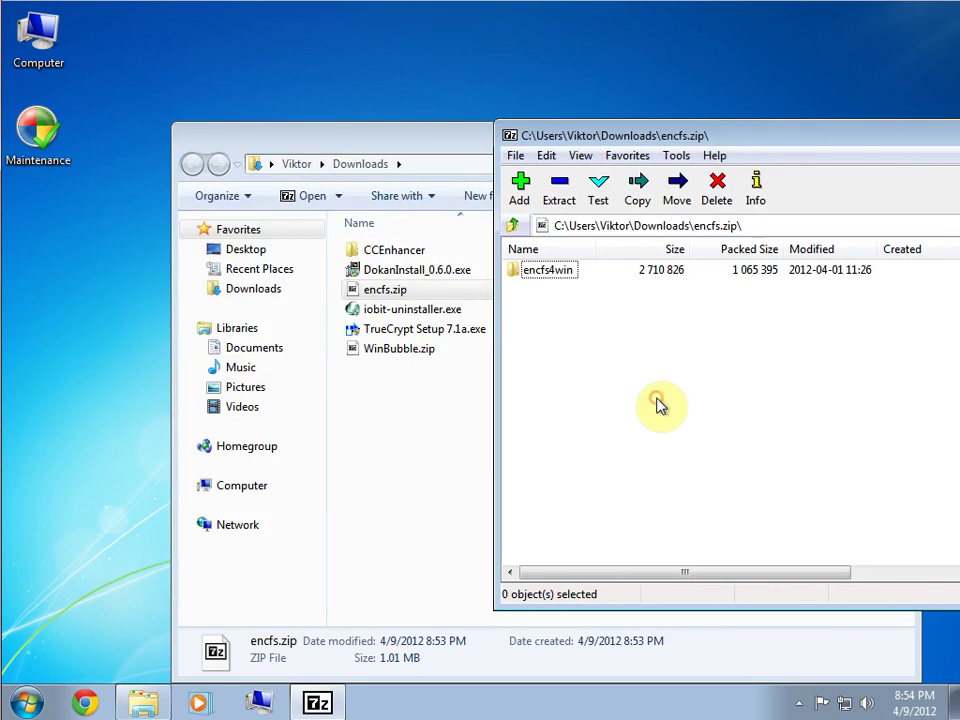
left_click(548, 279)
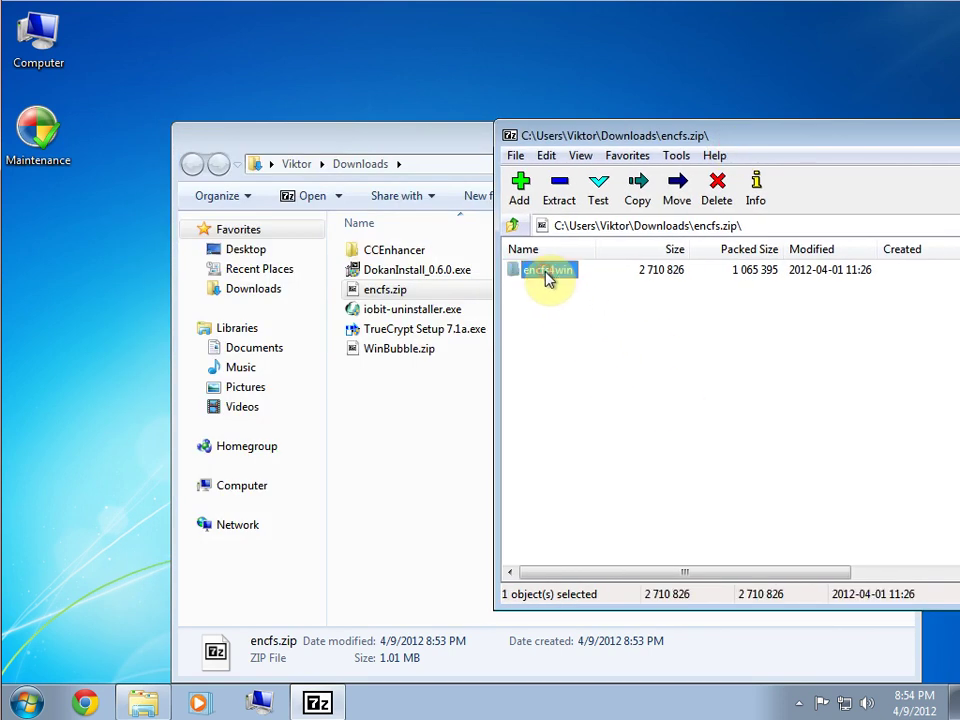
left_click_drag(548, 279, 426, 457)
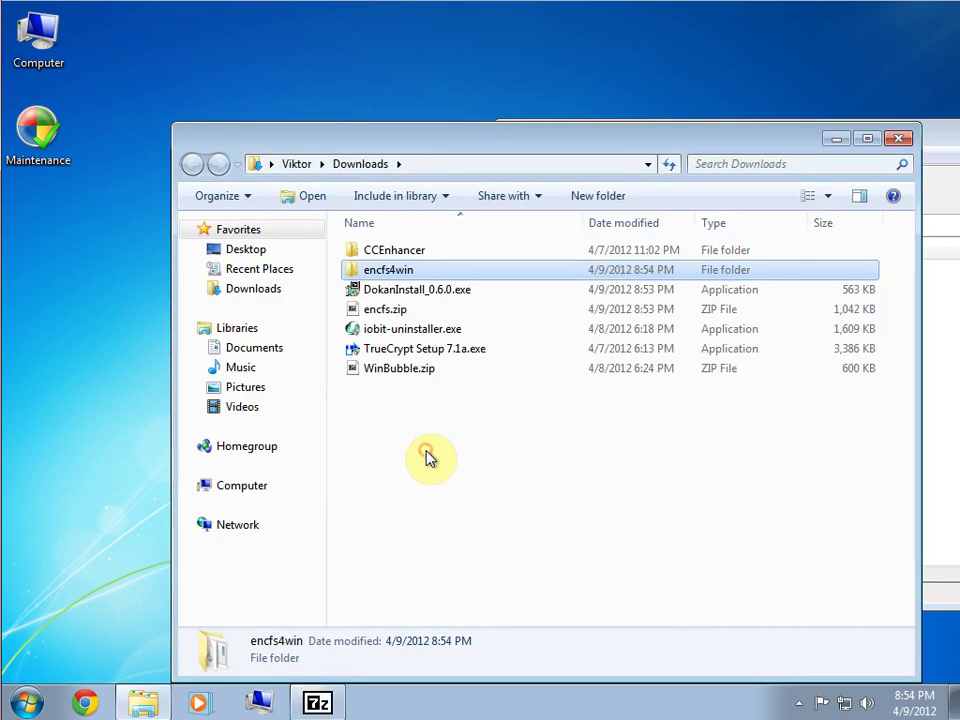
Step: Close the 7-Zip window and open the extracted encfs4win folder in Explorer
left_click_drag(744, 141, 354, 101)
left_click(792, 100)
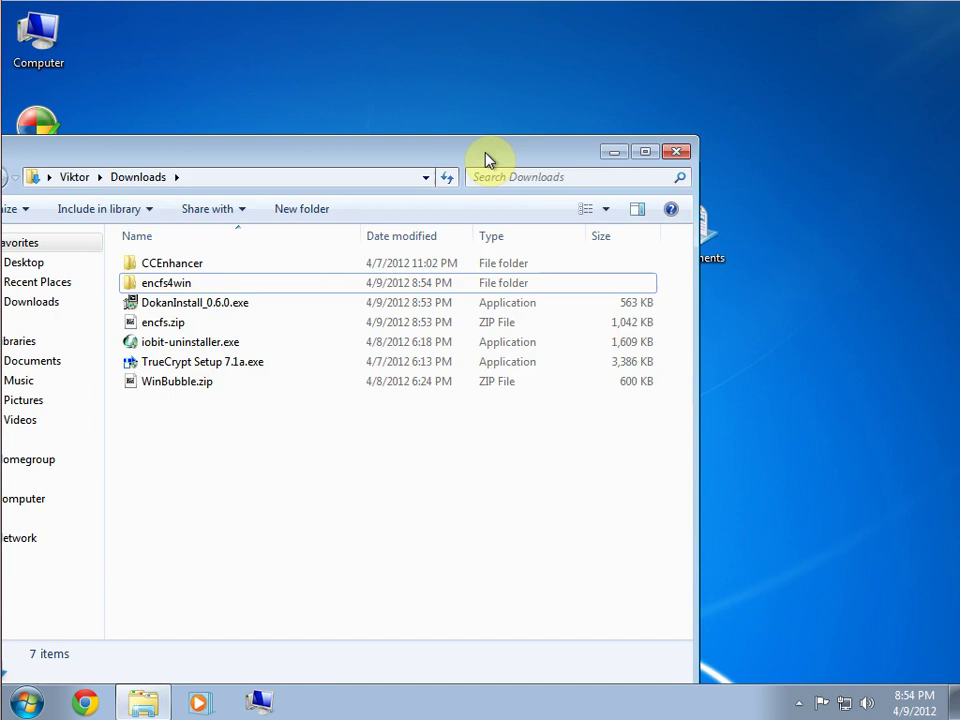
left_click_drag(487, 160, 721, 142)
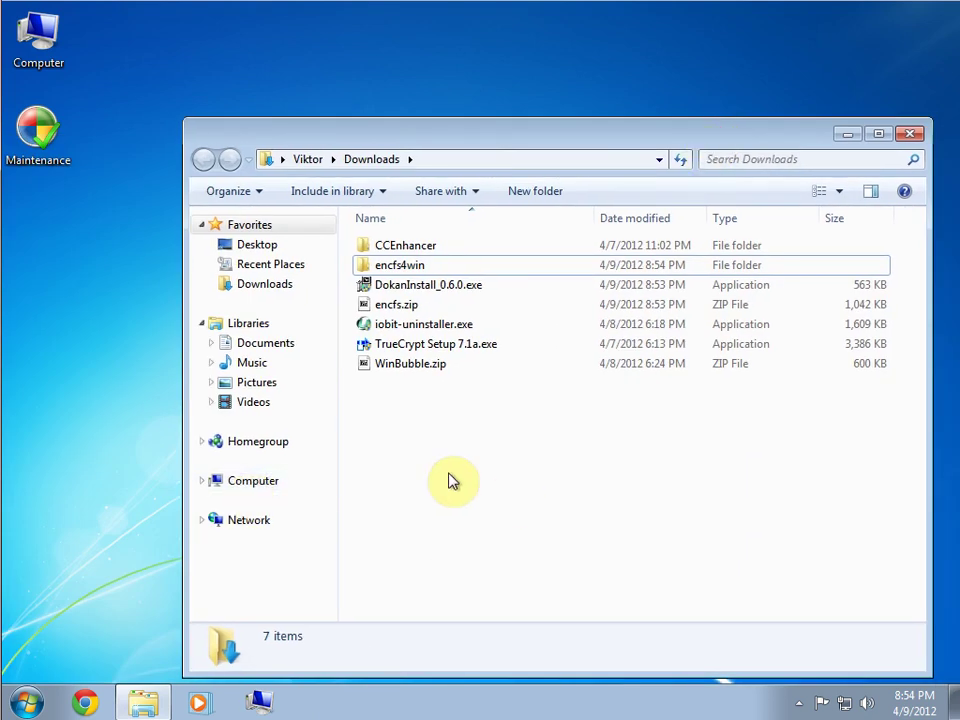
left_click(259, 701)
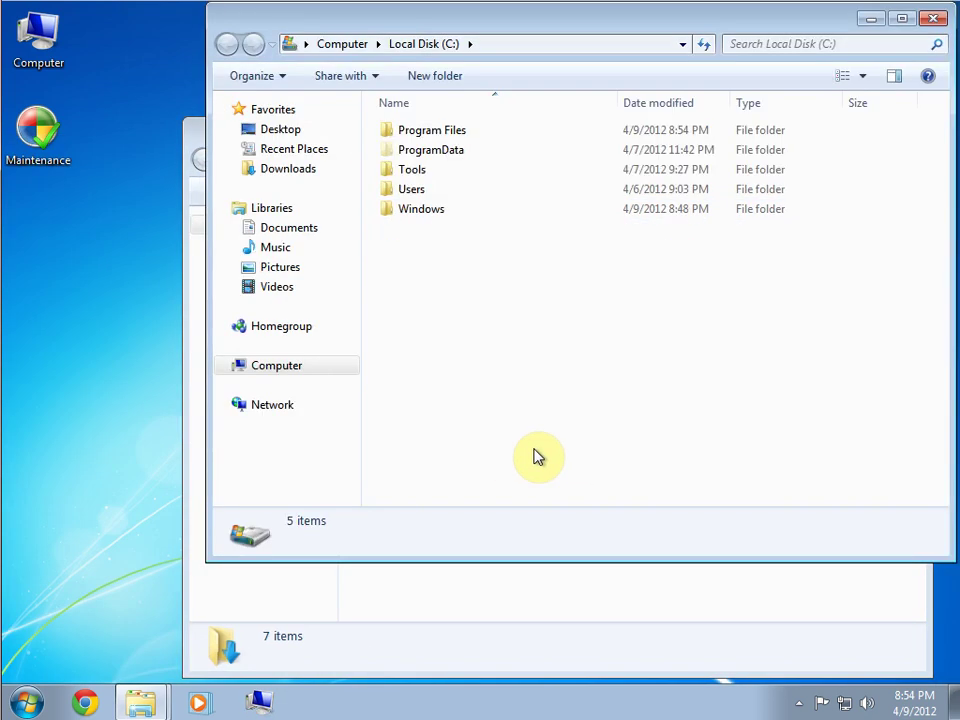
left_click(933, 18)
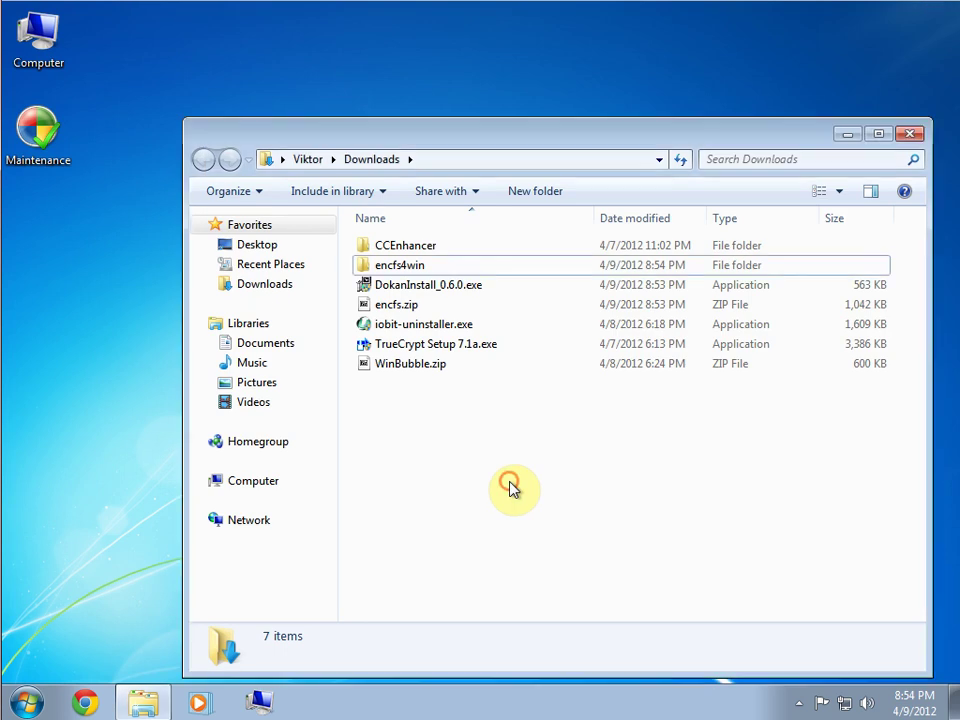
double_click(484, 266)
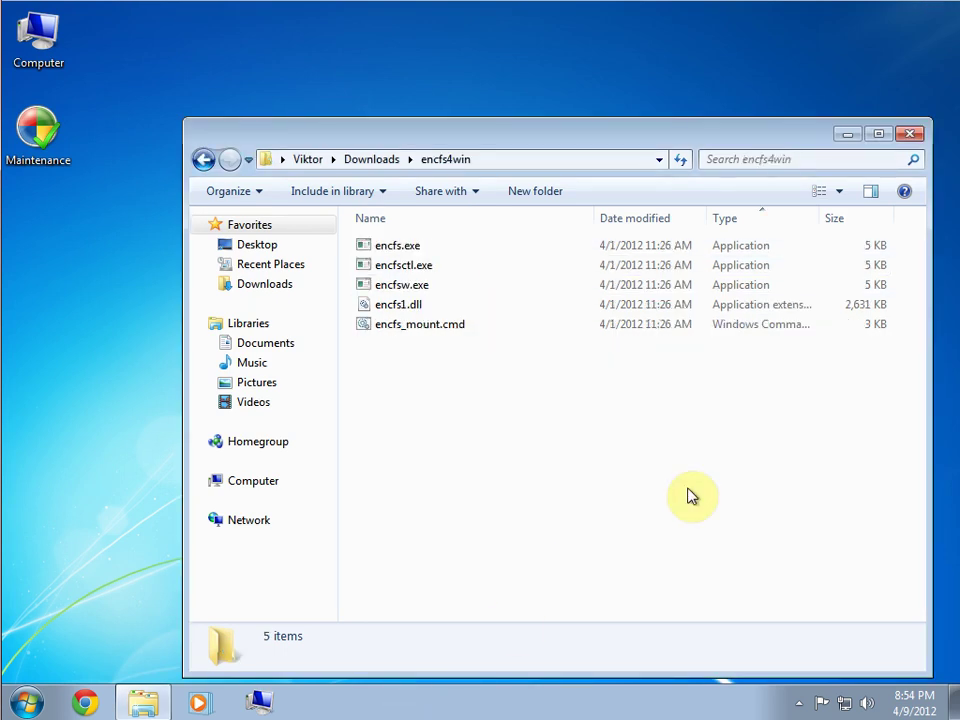
left_click(395, 290)
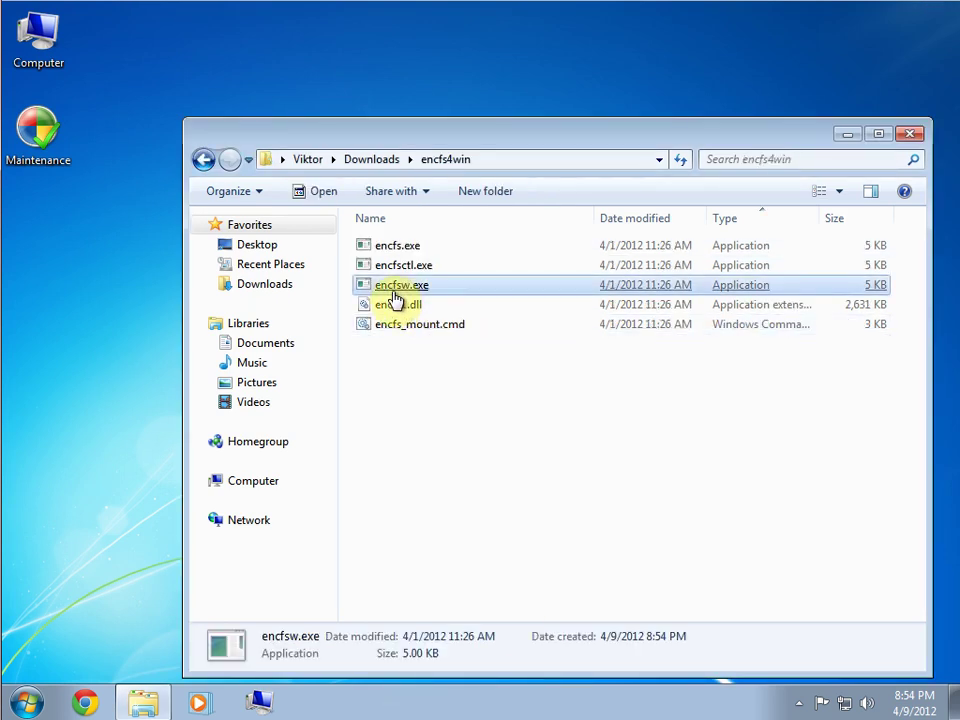
left_click(528, 383)
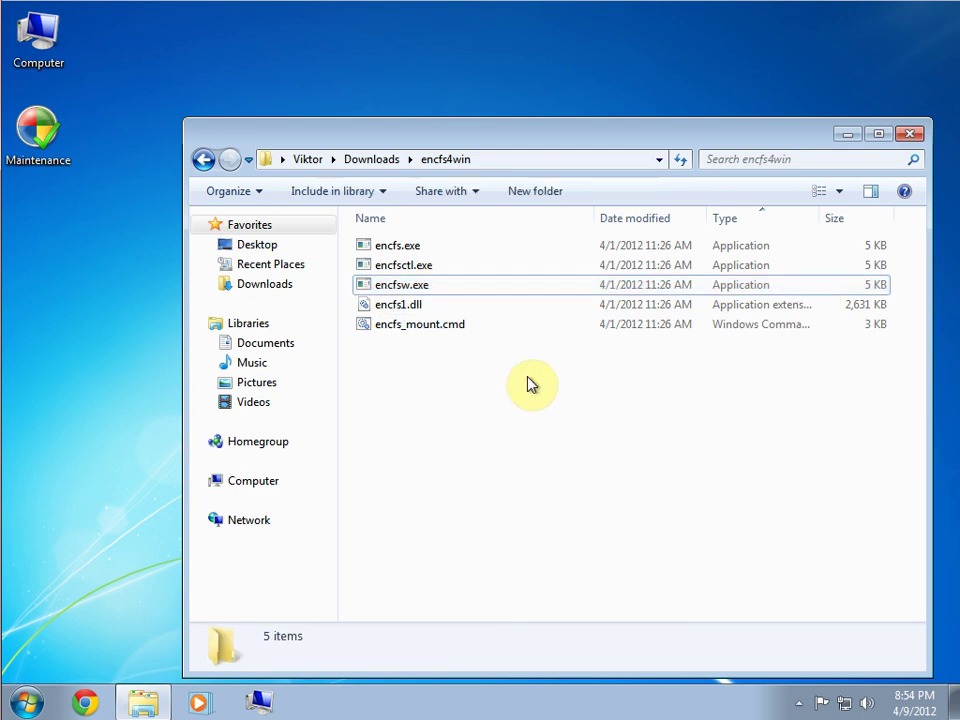
Step: Toggle the preview pane off and cycle the folder view to Large Icons
left_click(867, 196)
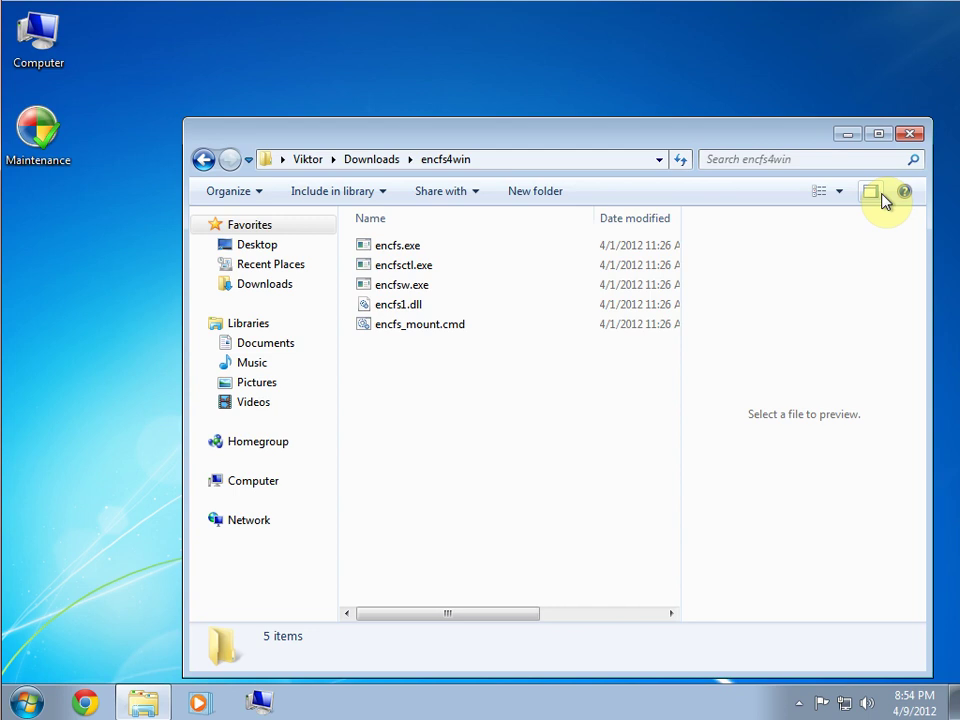
left_click(872, 195)
left_click(818, 193)
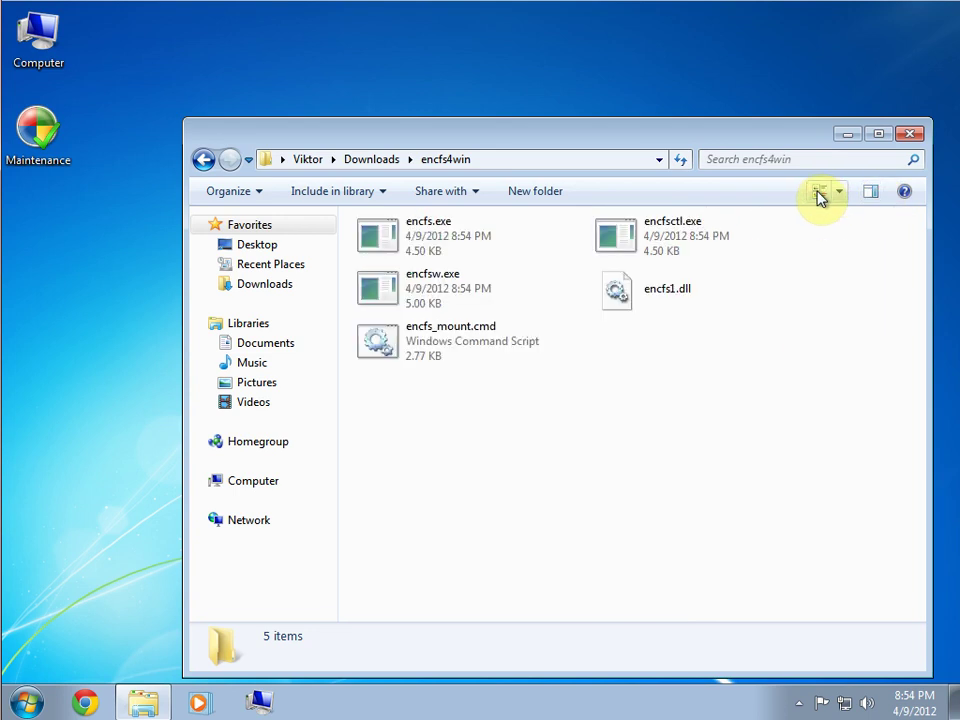
left_click(818, 193)
left_click(818, 193)
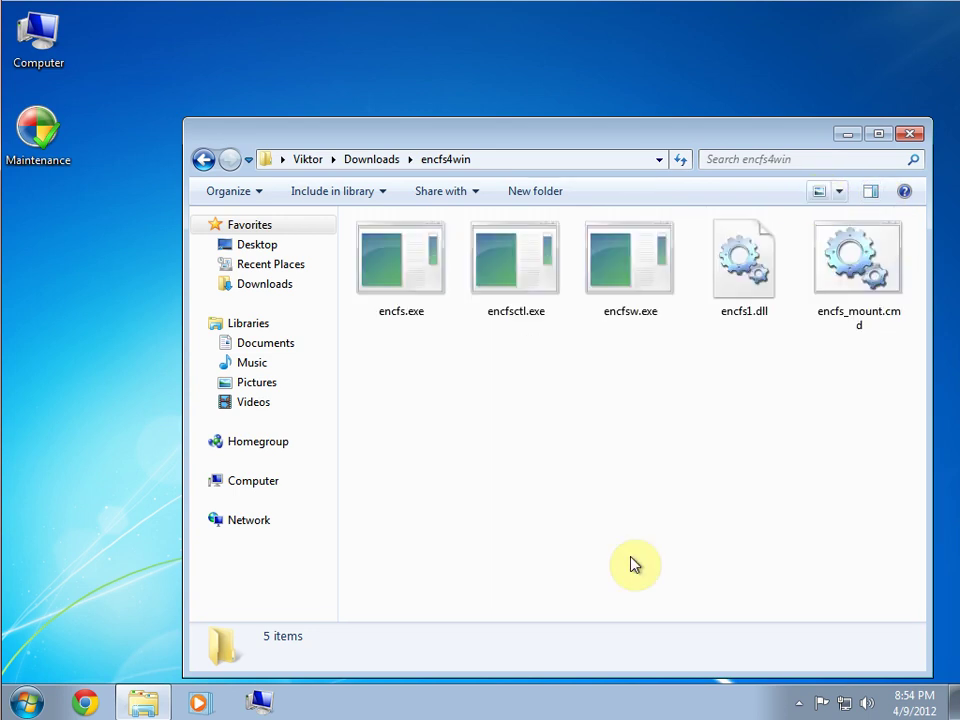
left_click(657, 320)
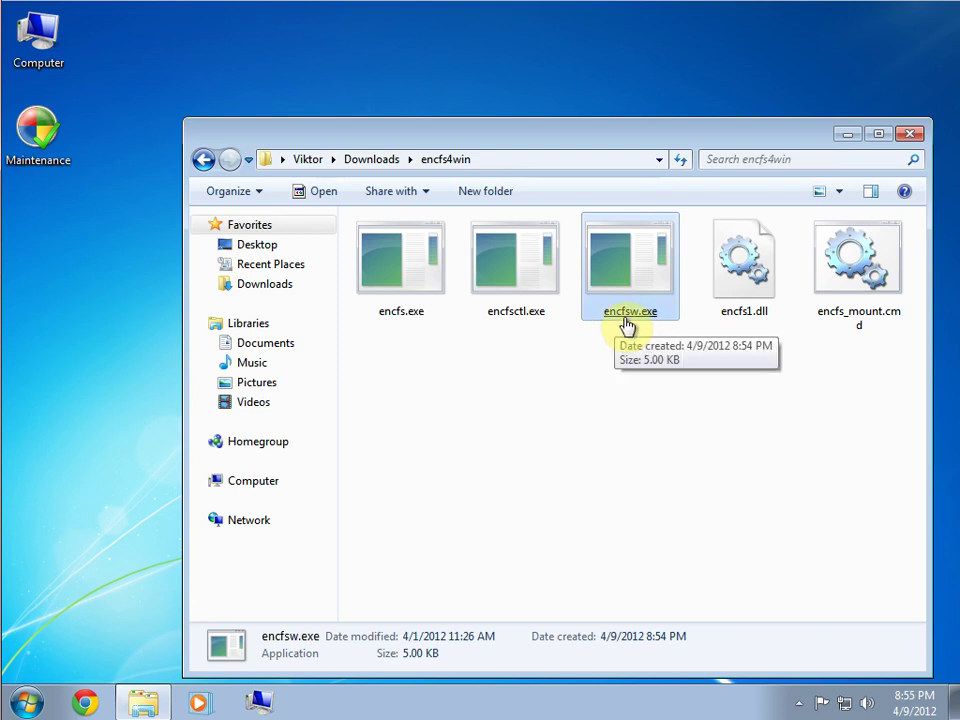
left_click(692, 412)
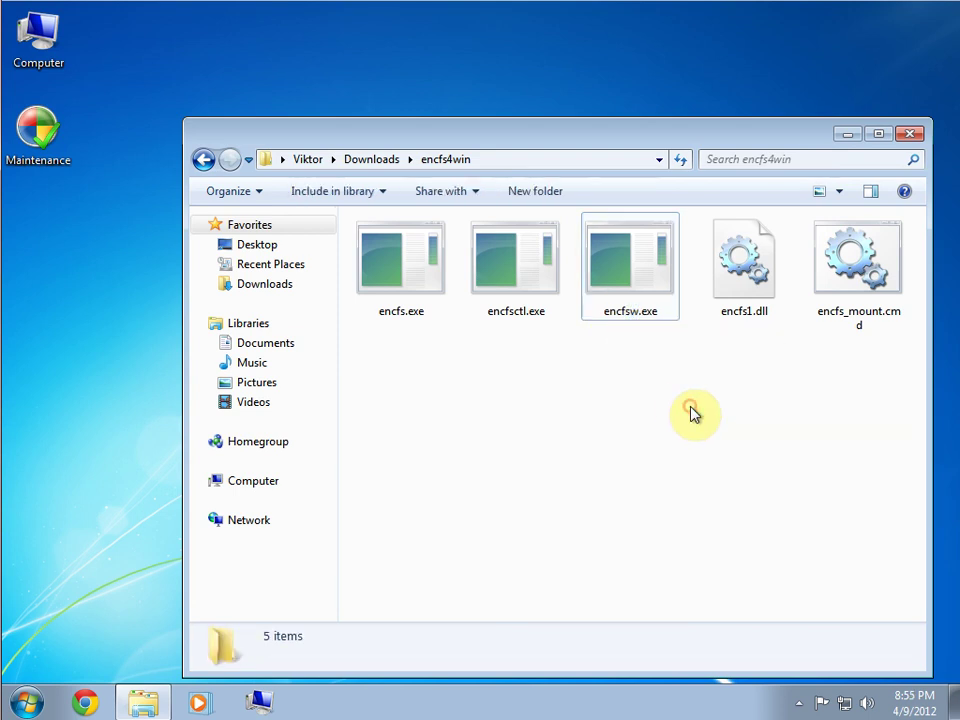
left_click(840, 193)
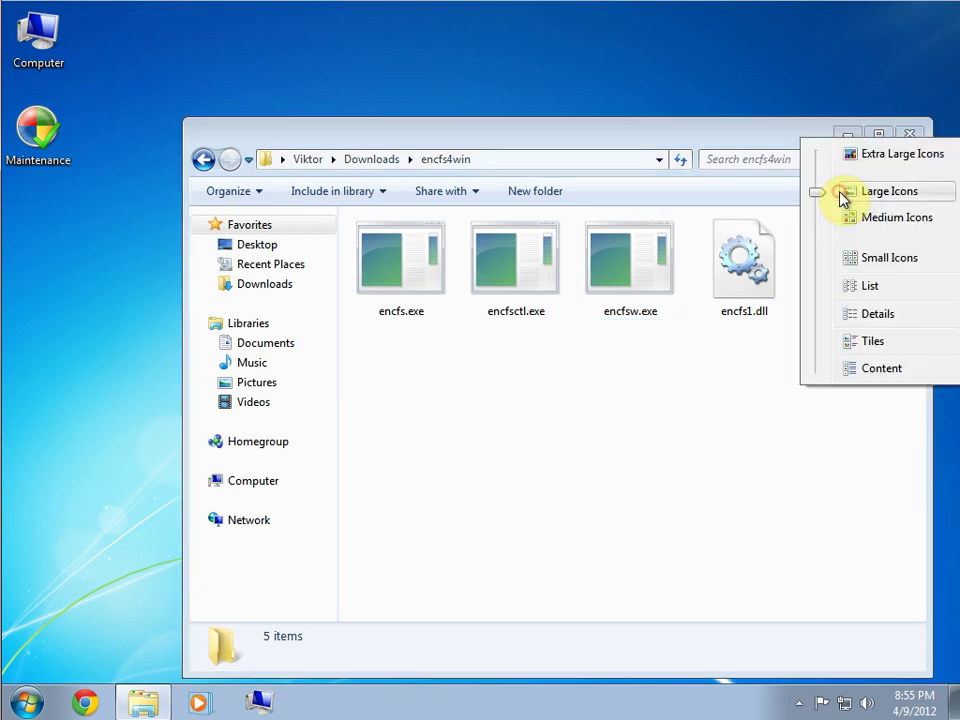
Step: Switch to Tiles view, close the folder, and launch Computer Management via Computer > Manage
left_click(876, 345)
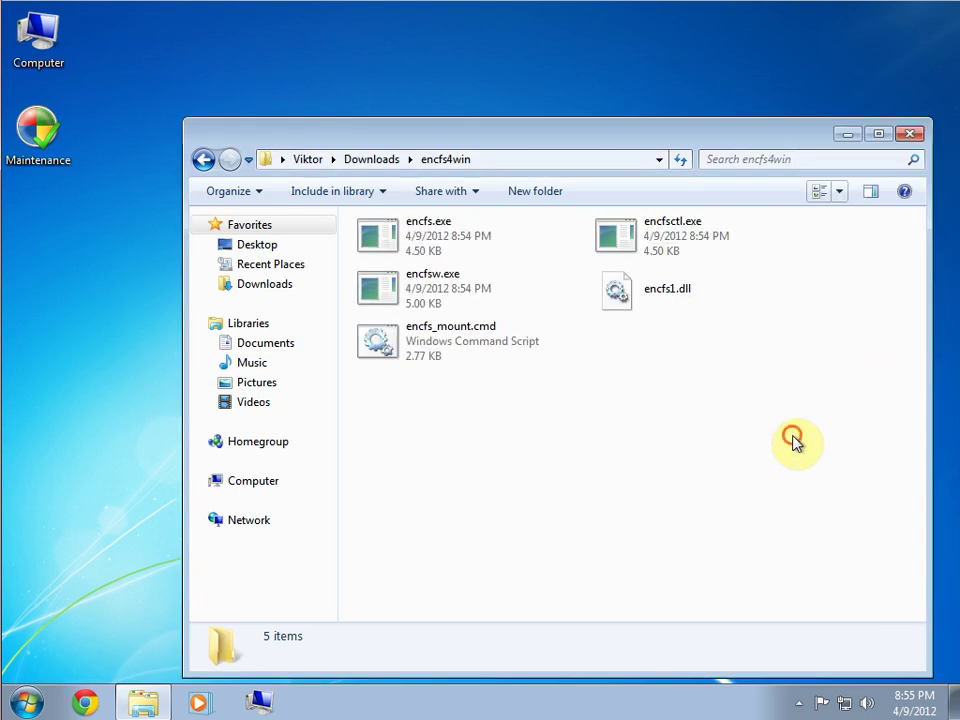
left_click(910, 135)
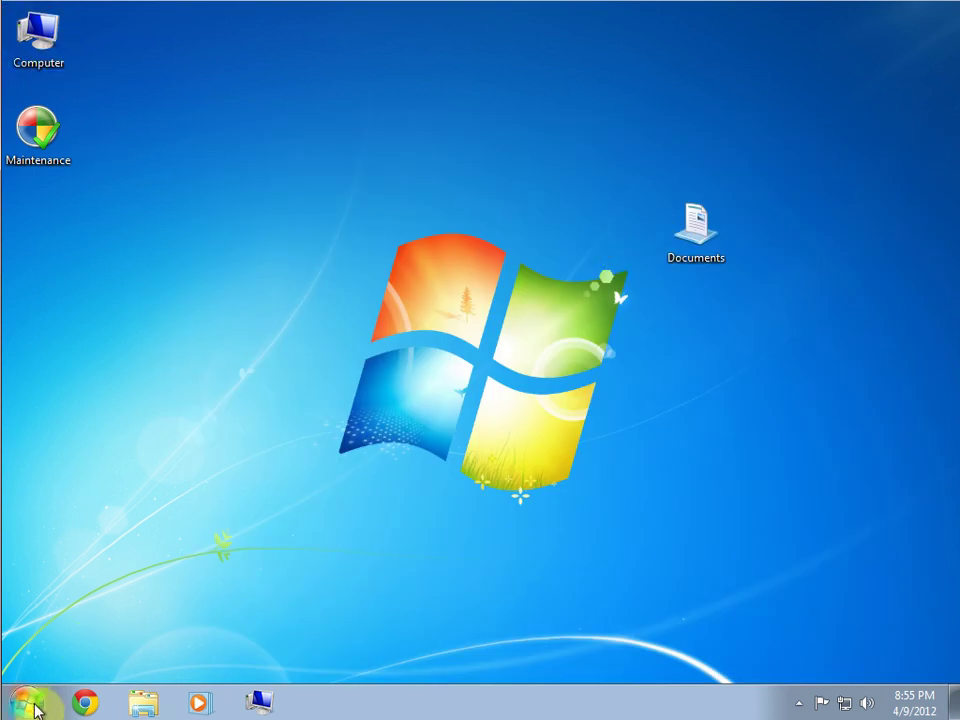
left_click(33, 705)
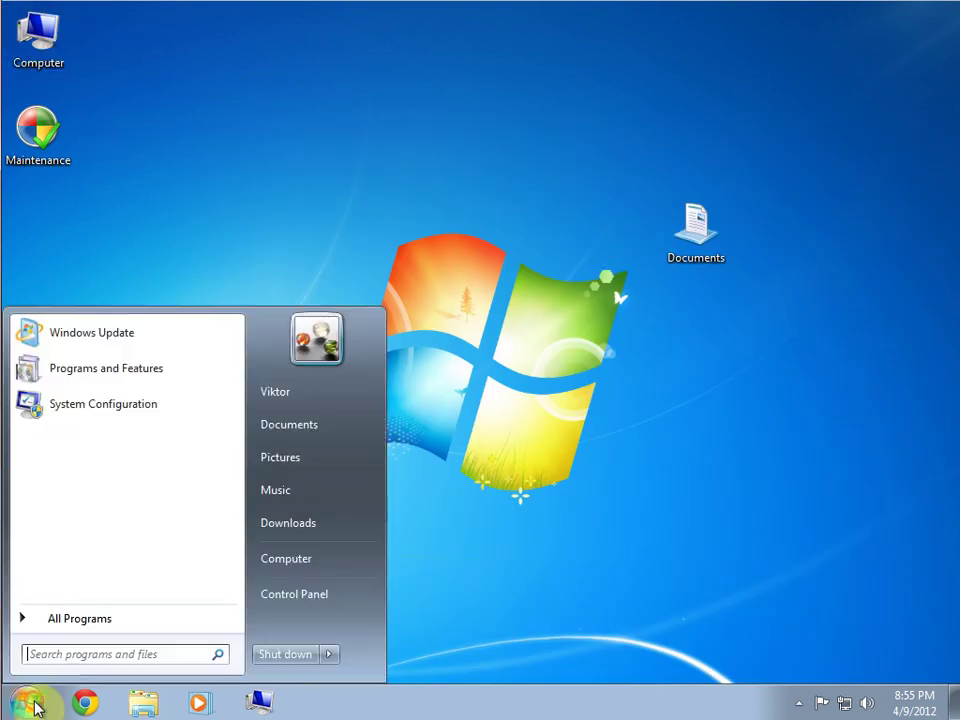
right_click(313, 566)
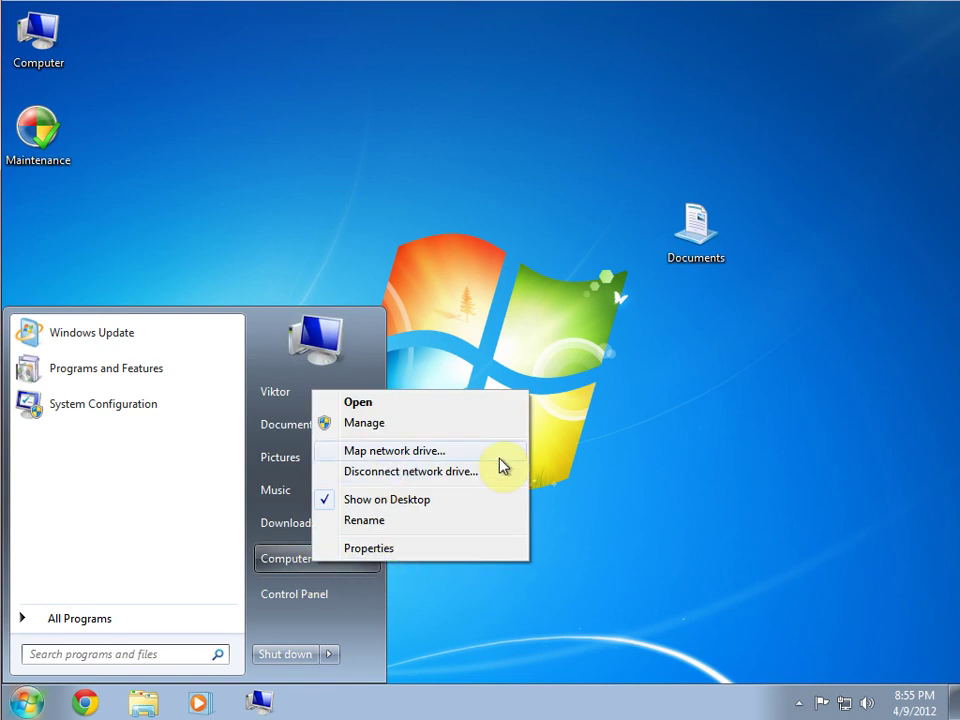
left_click(146, 557)
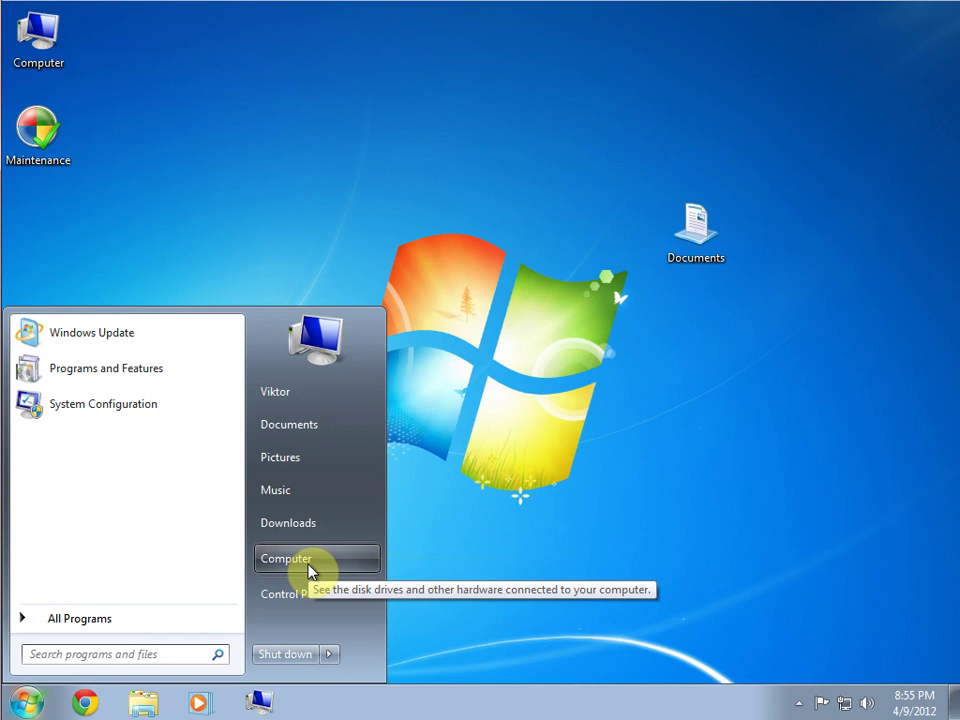
right_click(309, 571)
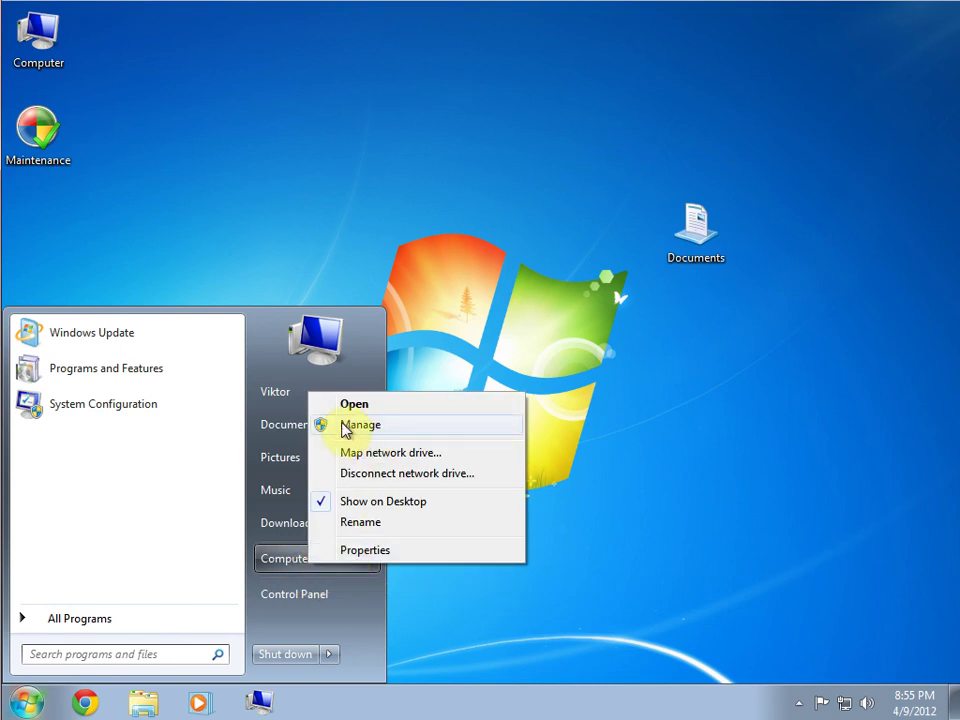
left_click(386, 433)
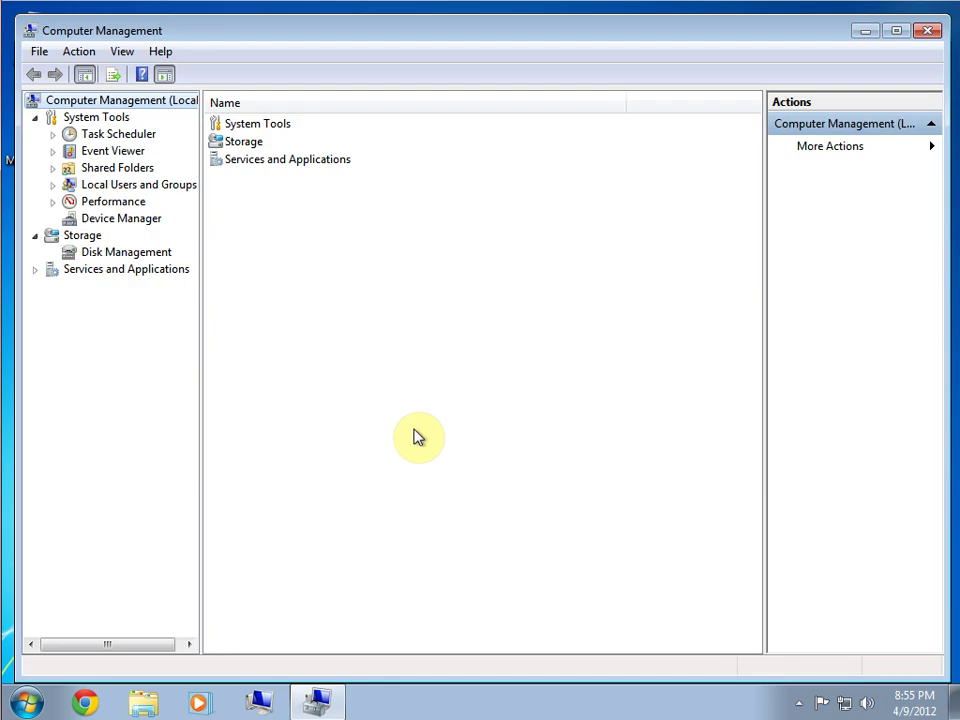
Step: Open Disk Management and bring up Shrink Volume for the C: partition
left_click(112, 253)
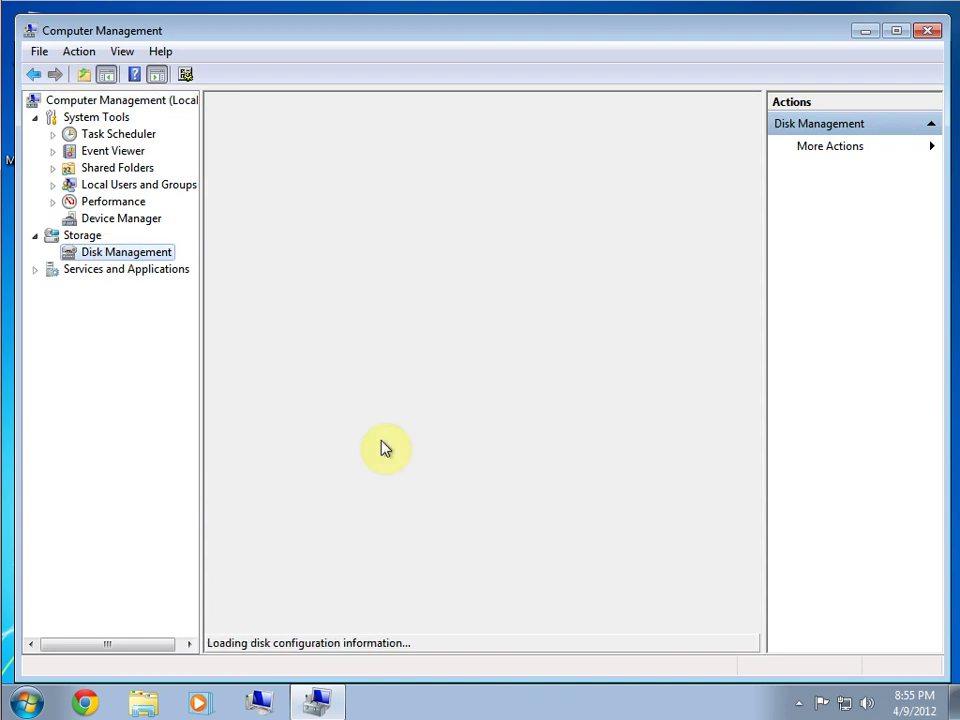
left_click(537, 436)
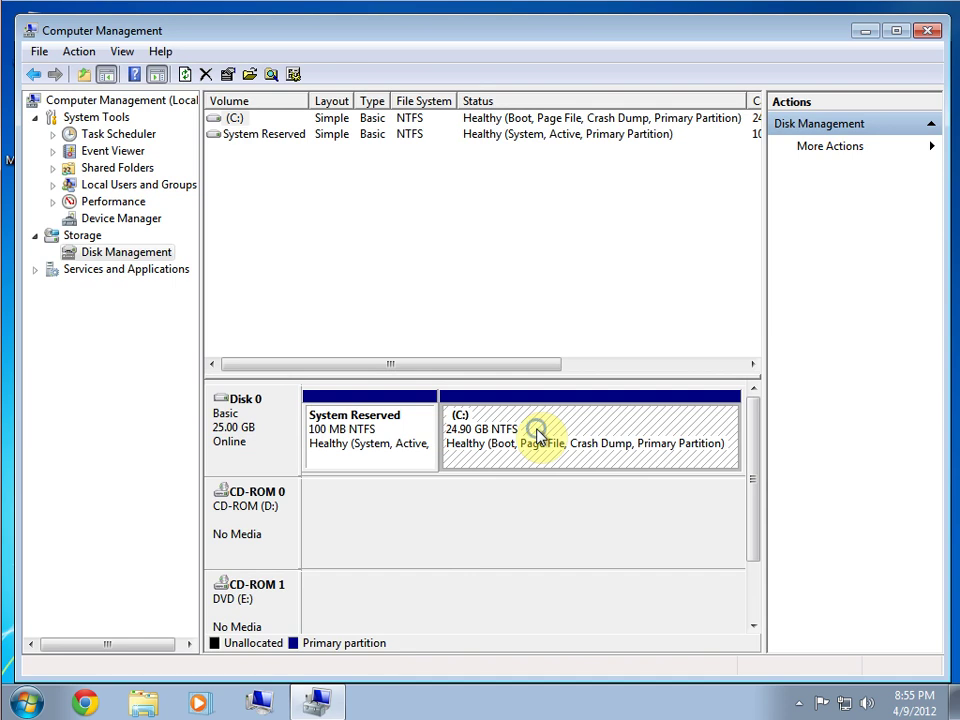
right_click(537, 436)
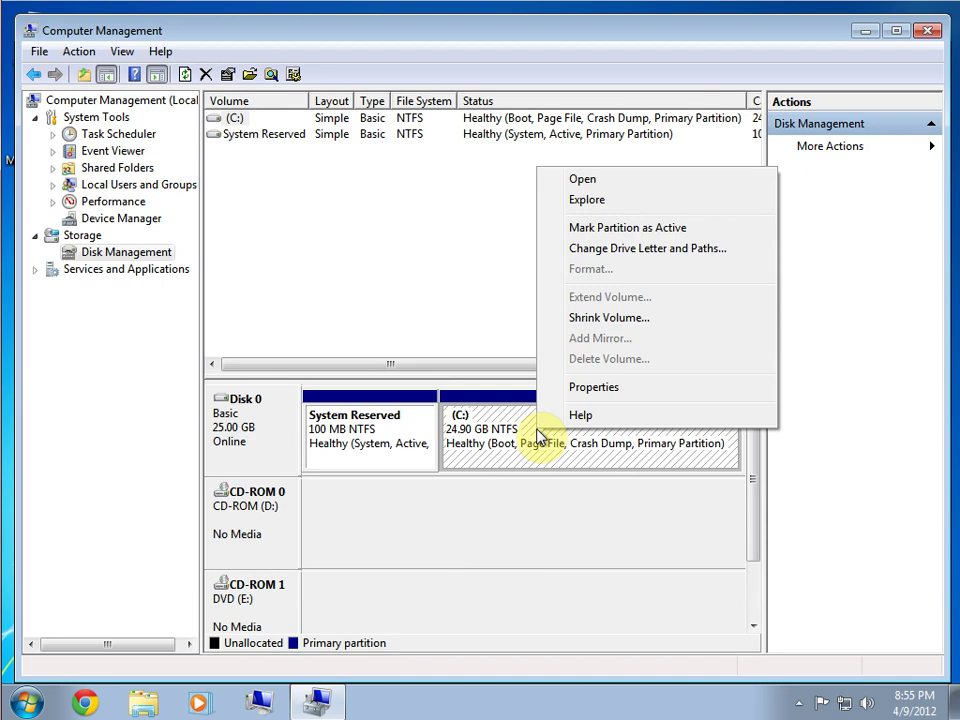
left_click(500, 424)
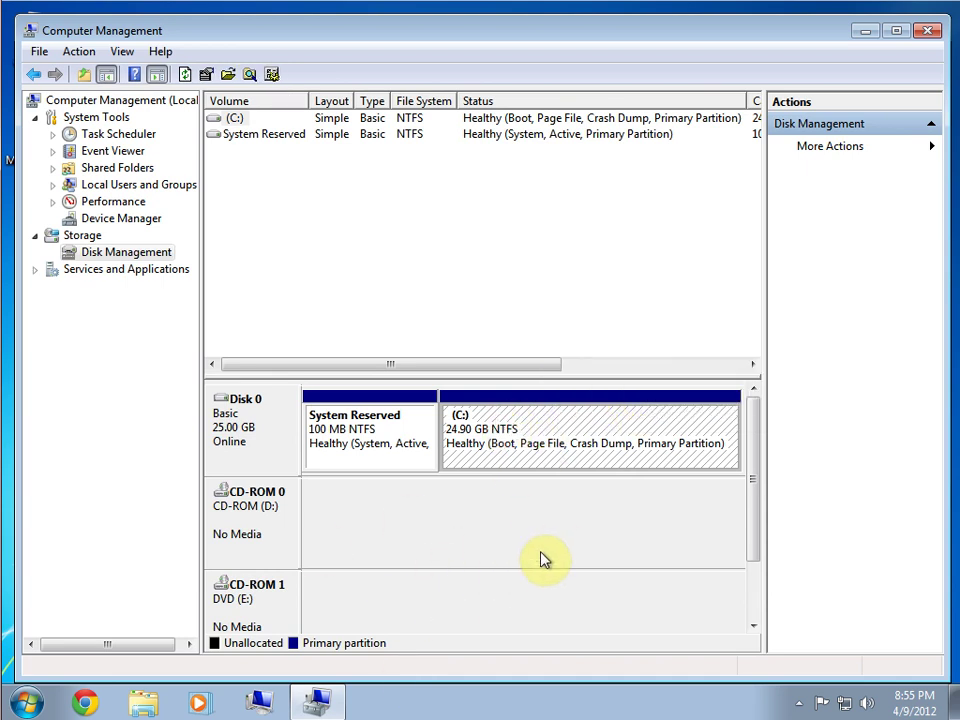
right_click(533, 449)
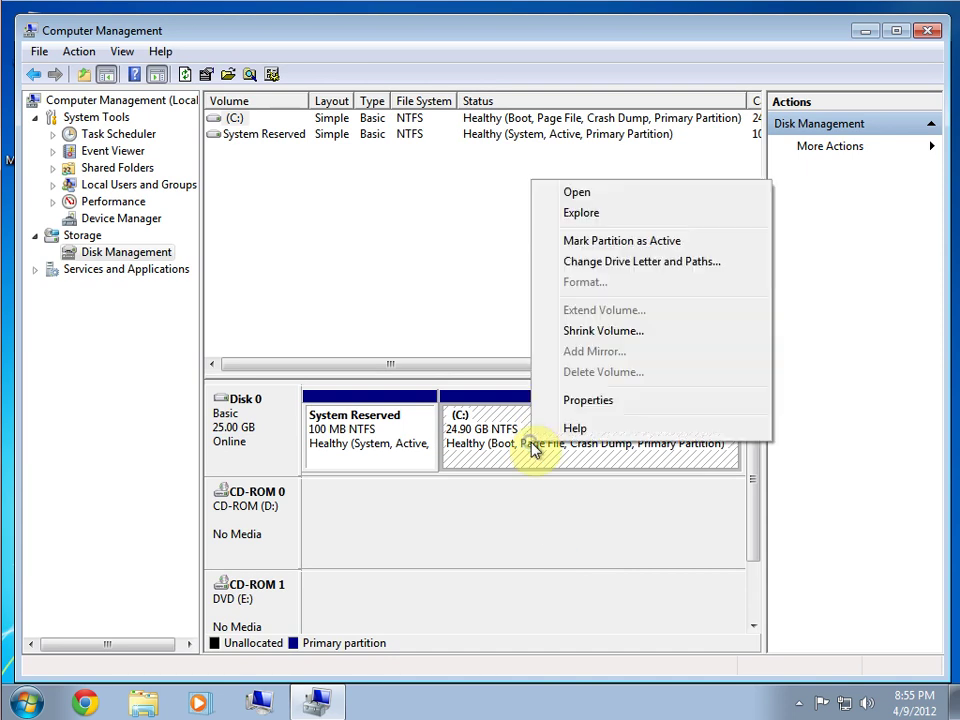
left_click(608, 333)
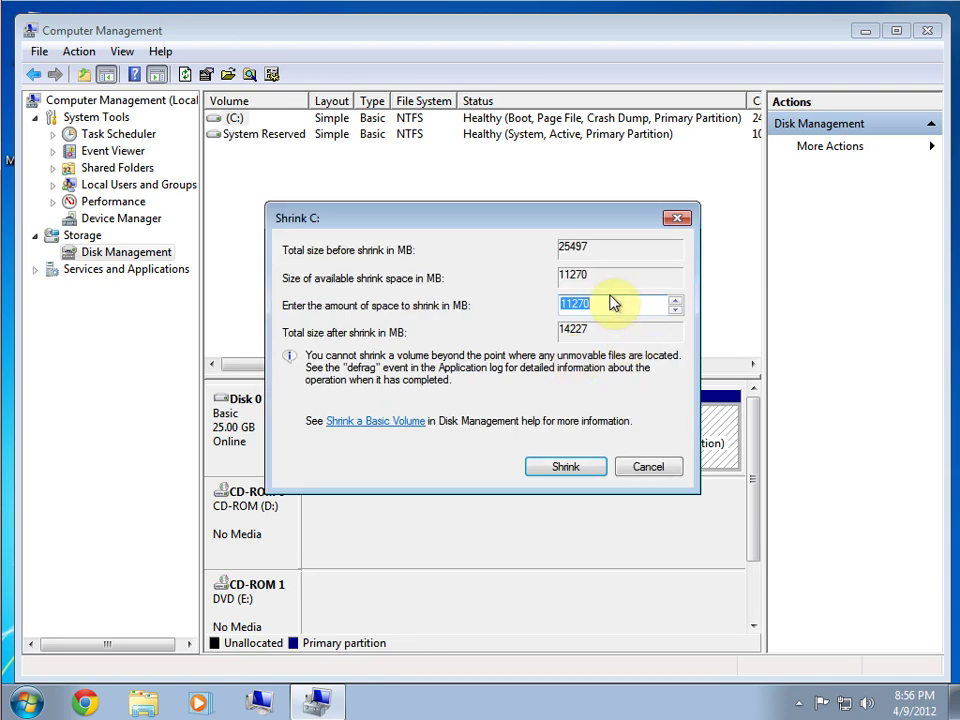
Step: Shrink C: by 5000 MB and select the resulting 4.88 GB unallocated space
type("50000")
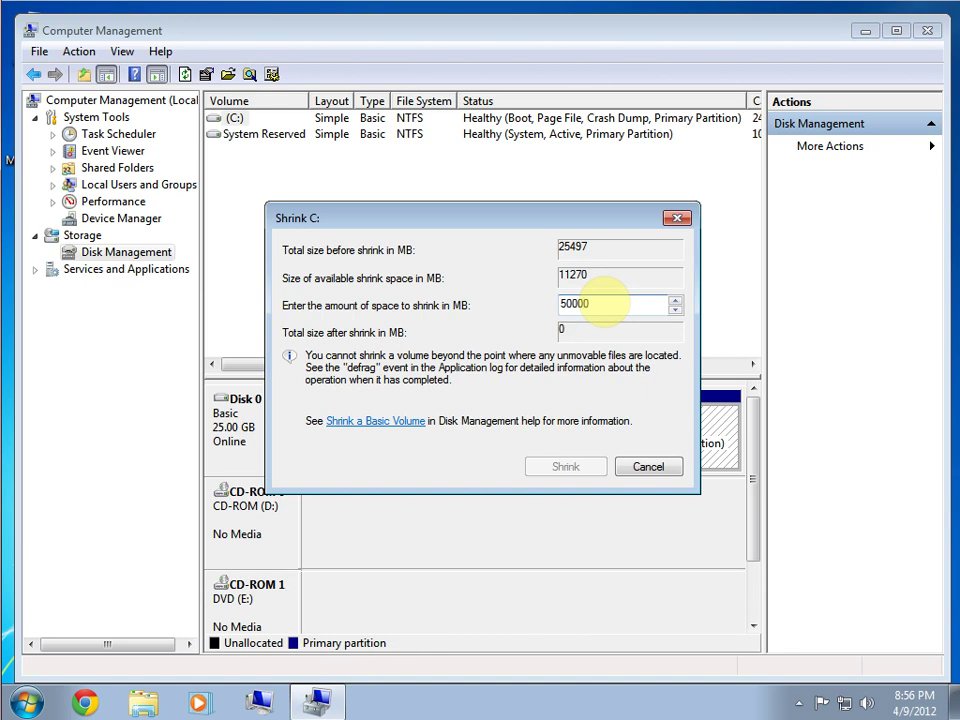
key("BackSpace")
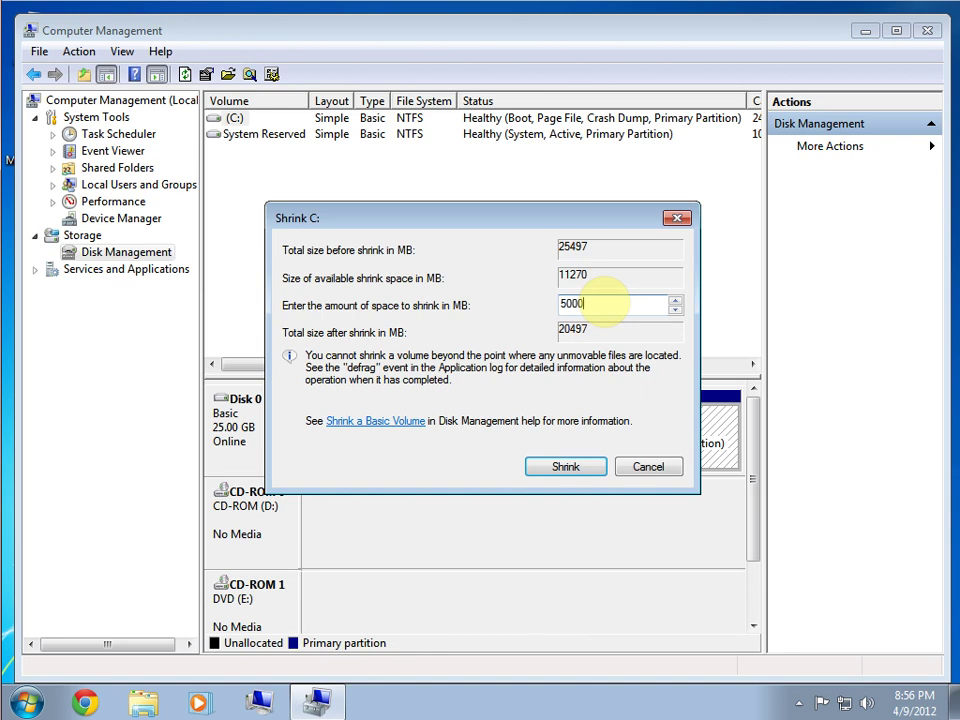
left_click(566, 467)
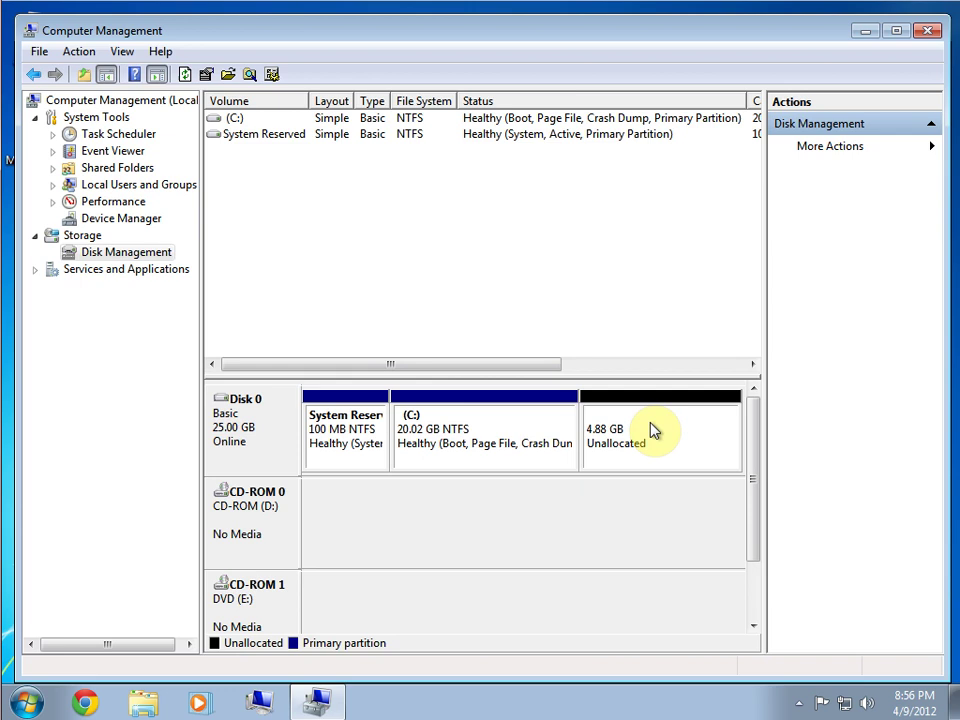
left_click(649, 424)
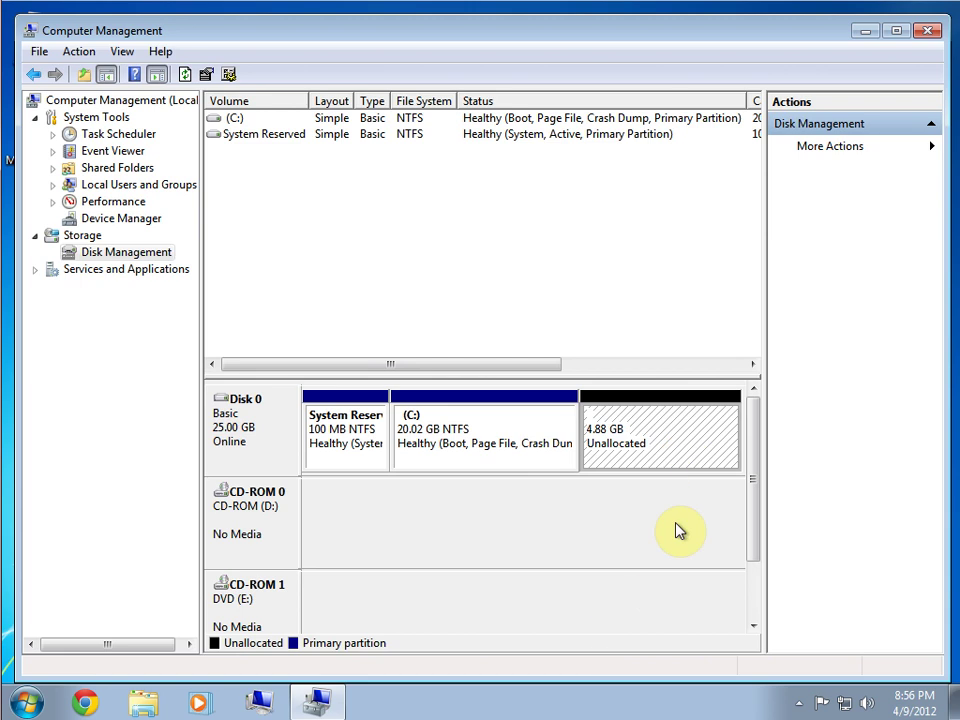
Step: Start a new simple volume on the unallocated space, keeping 5000 MB and drive letter F
right_click(639, 425)
left_click(684, 434)
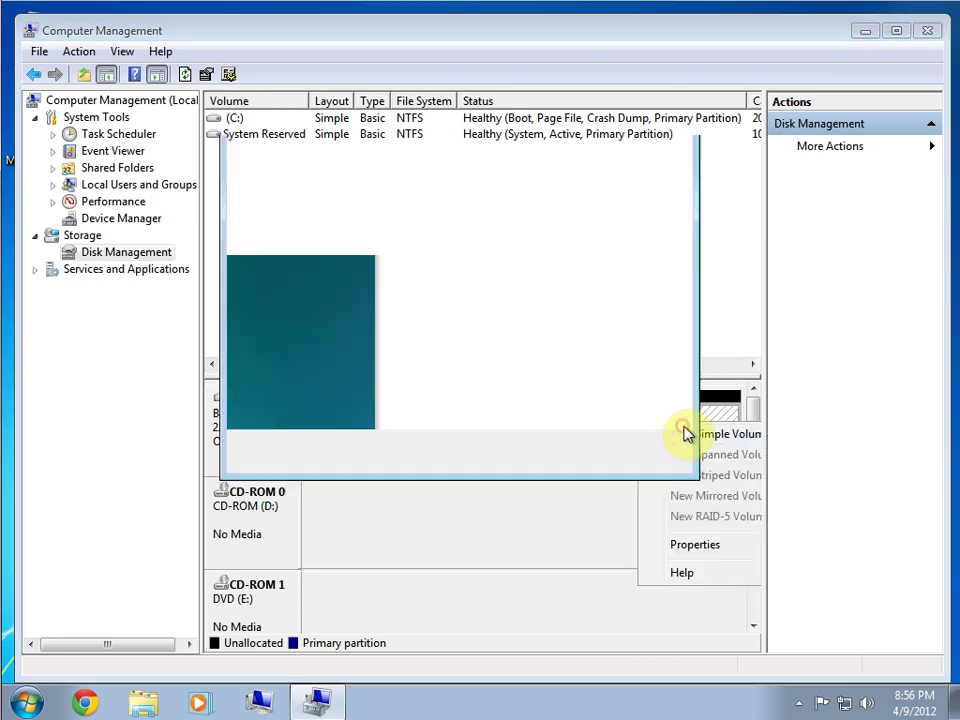
left_click(561, 454)
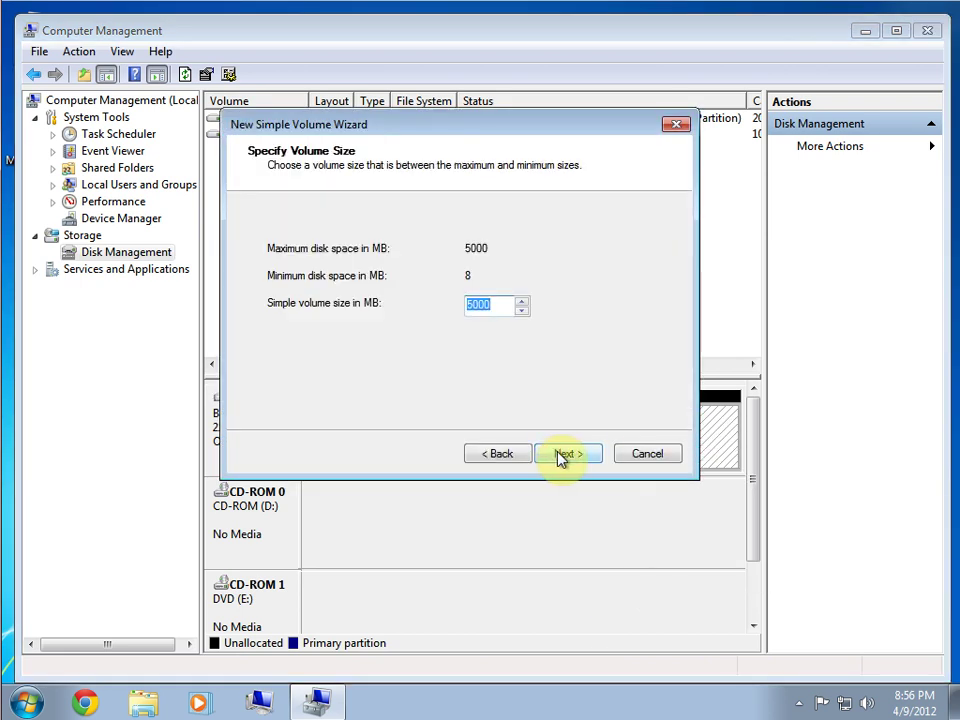
left_click(564, 454)
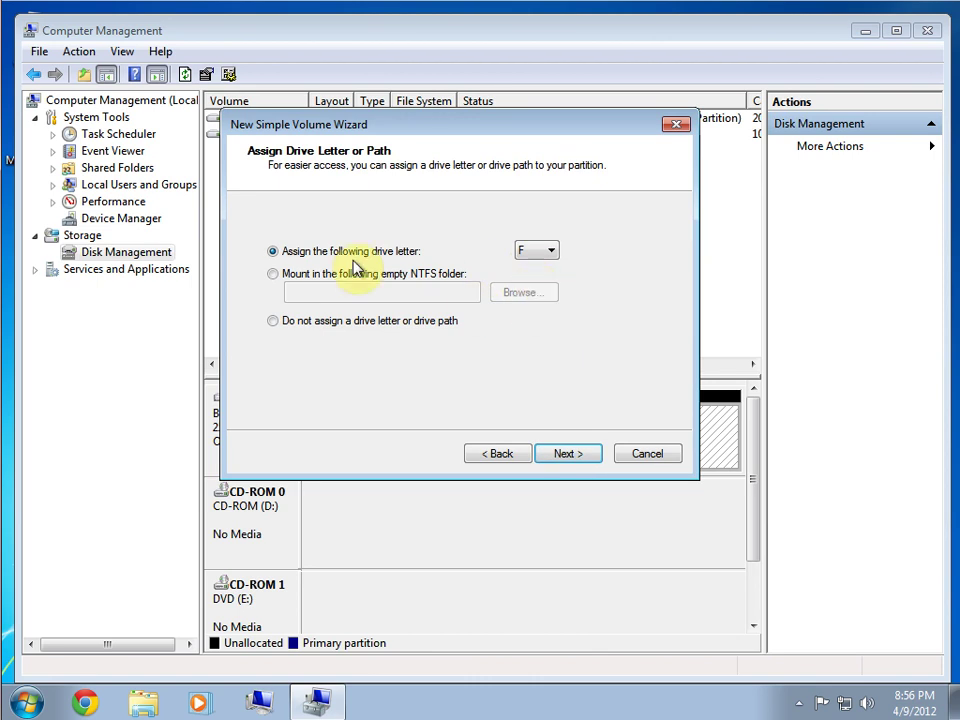
left_click(497, 454)
left_click(558, 460)
left_click(567, 452)
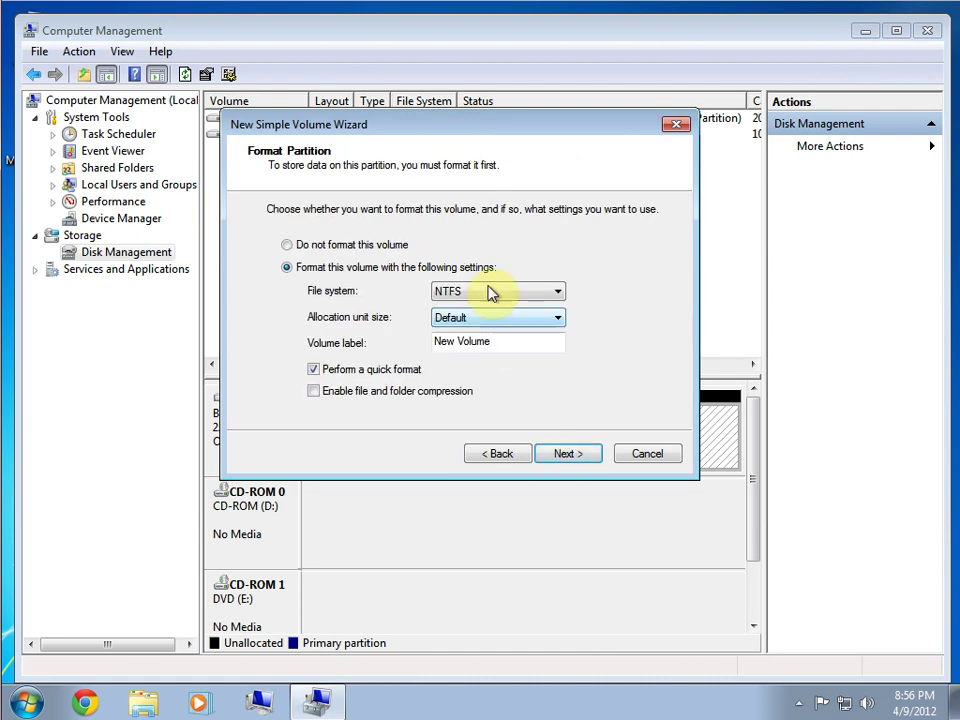
Step: Format the new volume as FAT32 with label FILES and finish the wizard
left_click(489, 290)
left_click(483, 309)
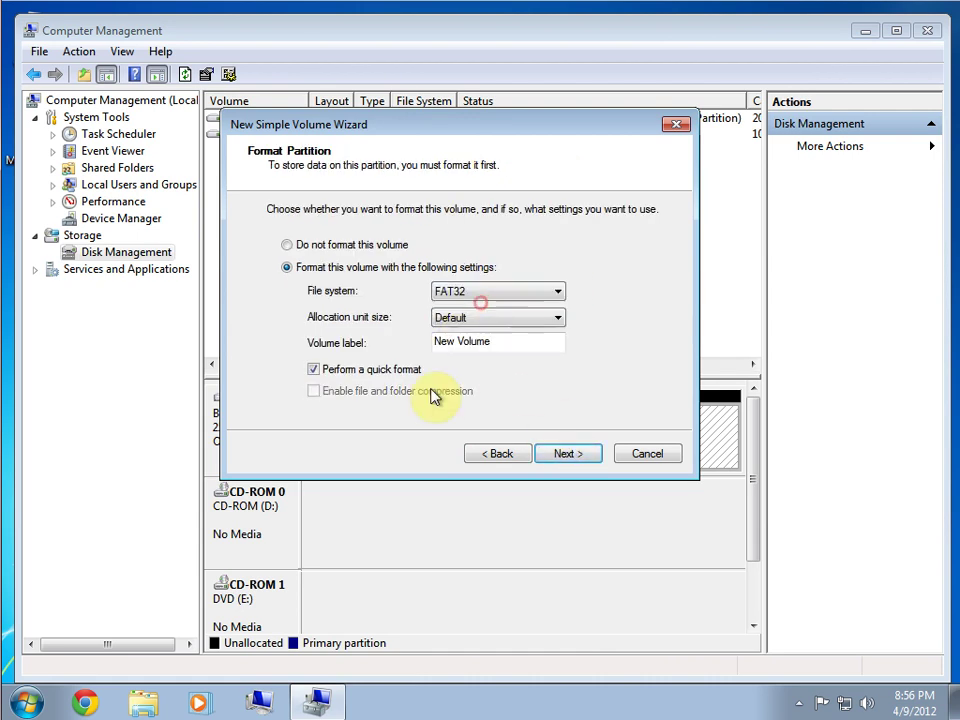
left_click_drag(509, 335, 399, 347)
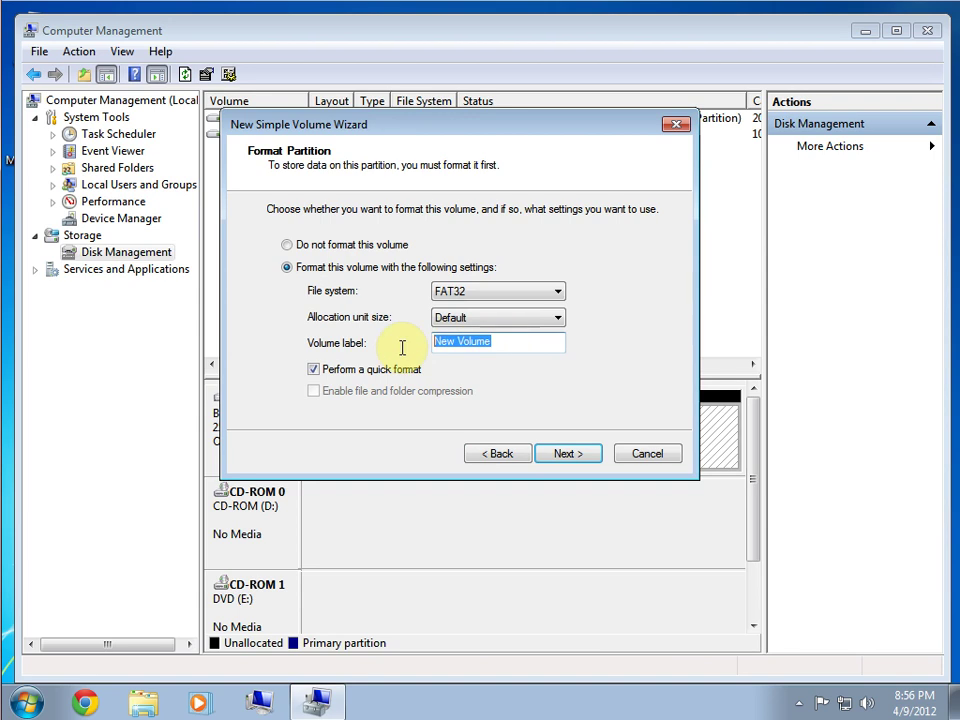
type("Files")
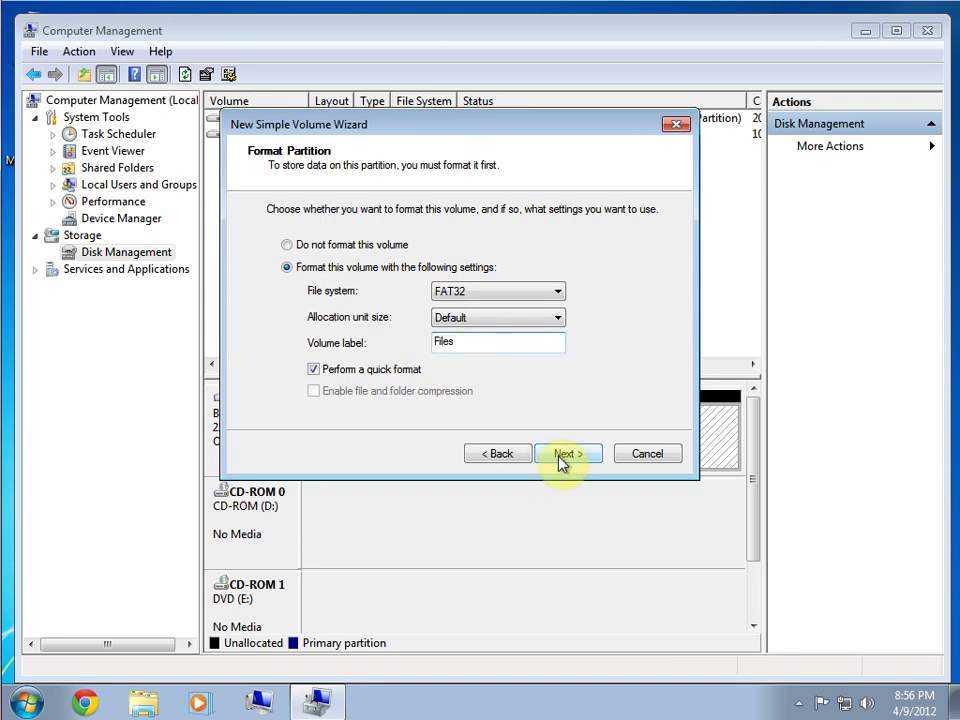
left_click(562, 455)
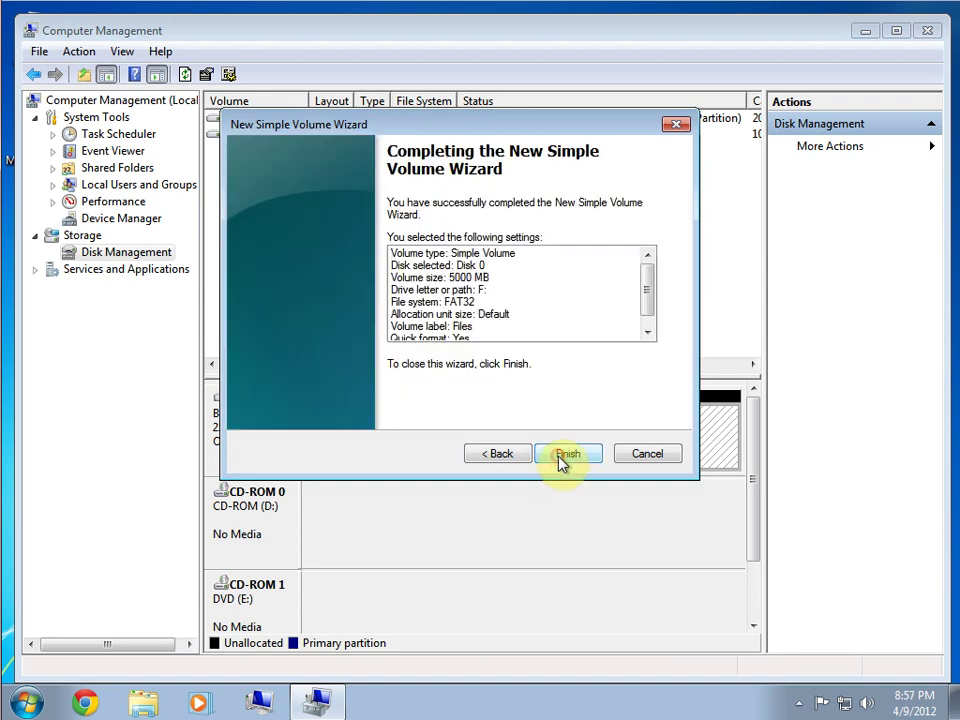
left_click(561, 453)
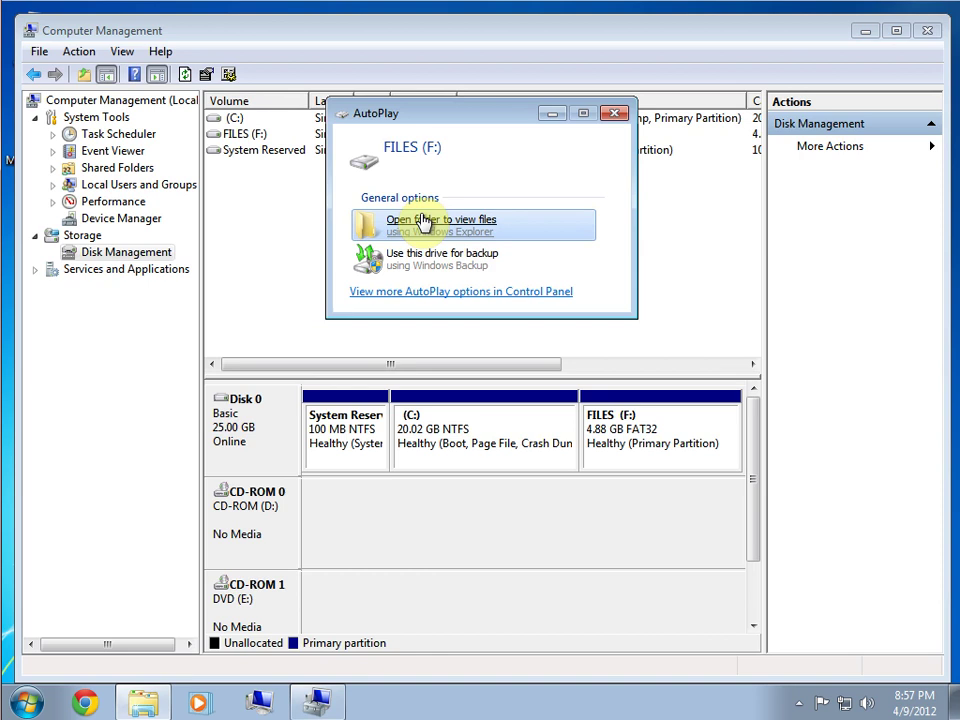
Step: Check that the FILES (F:) drive opens empty, then close Computer Management
left_click(441, 229)
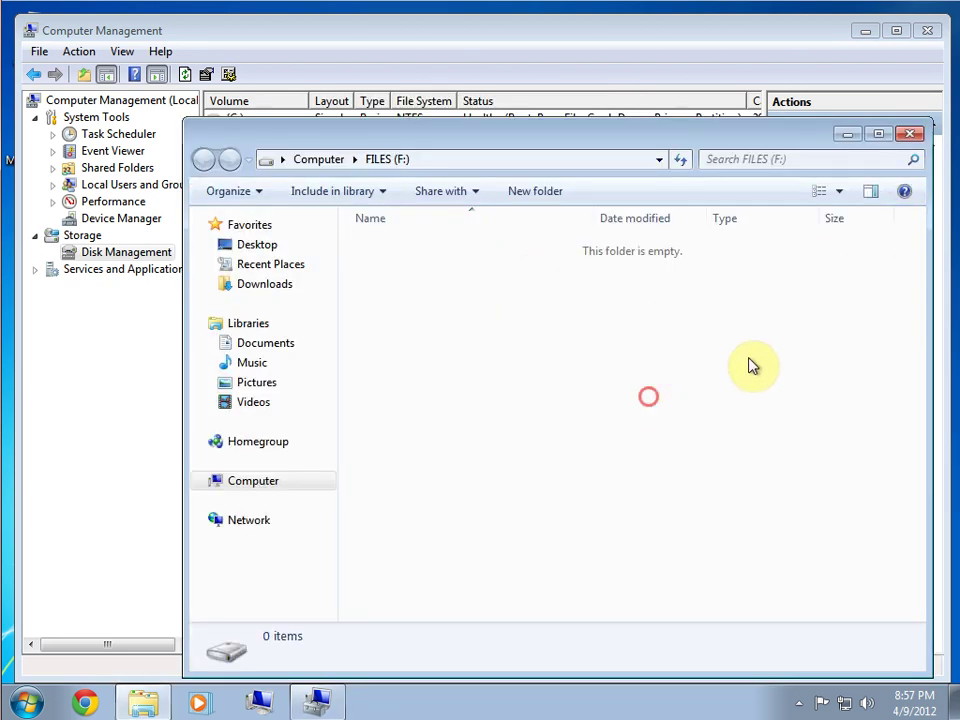
left_click(910, 133)
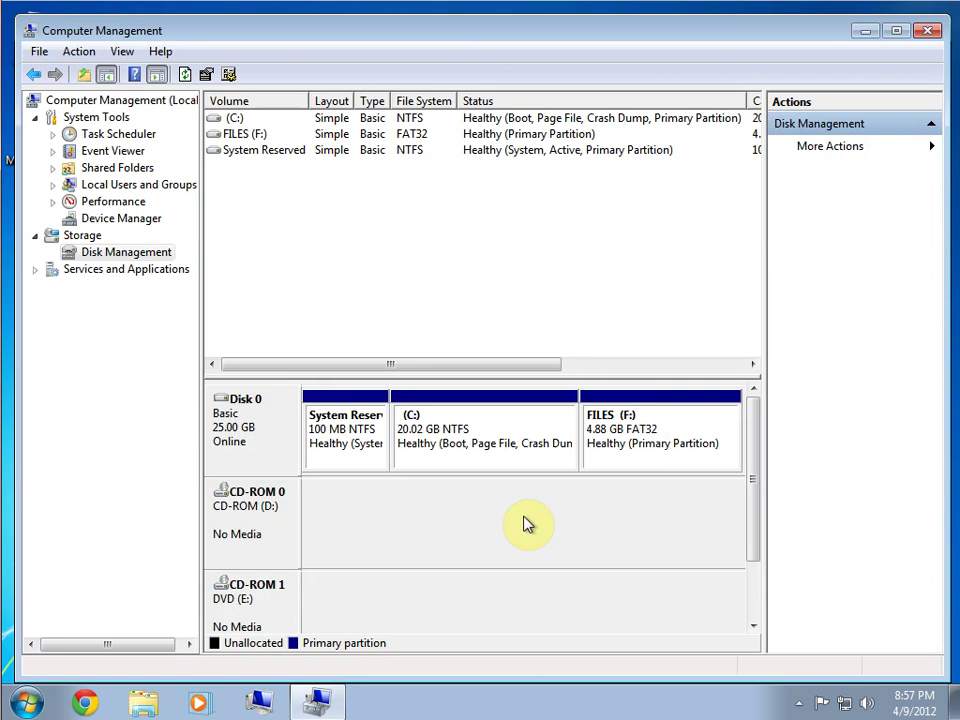
left_click(668, 456)
right_click(664, 458)
left_click(606, 531)
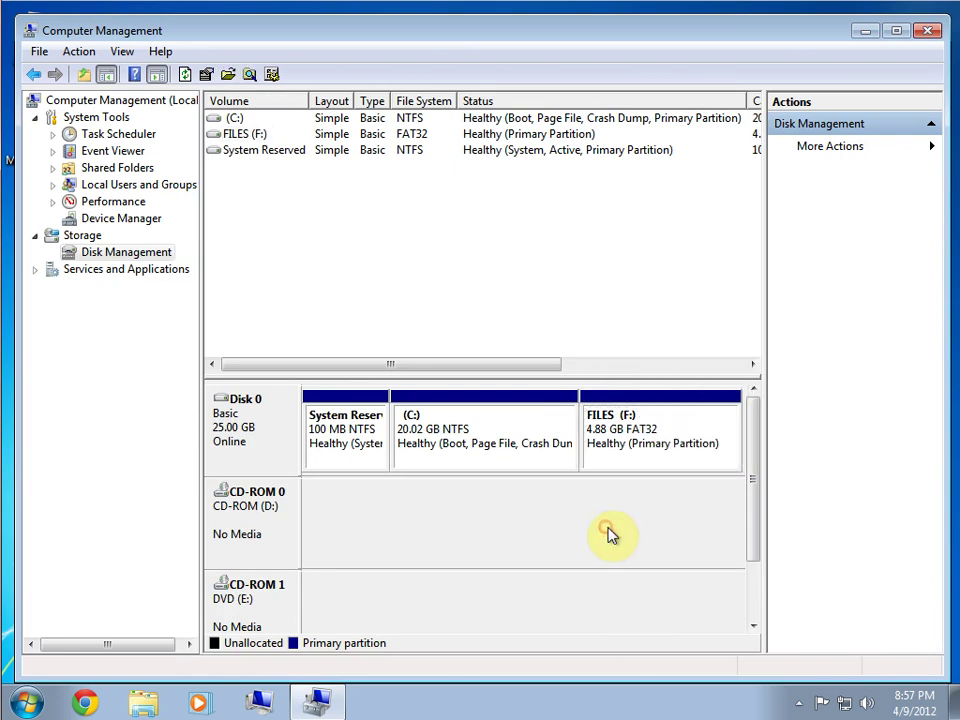
left_click(922, 33)
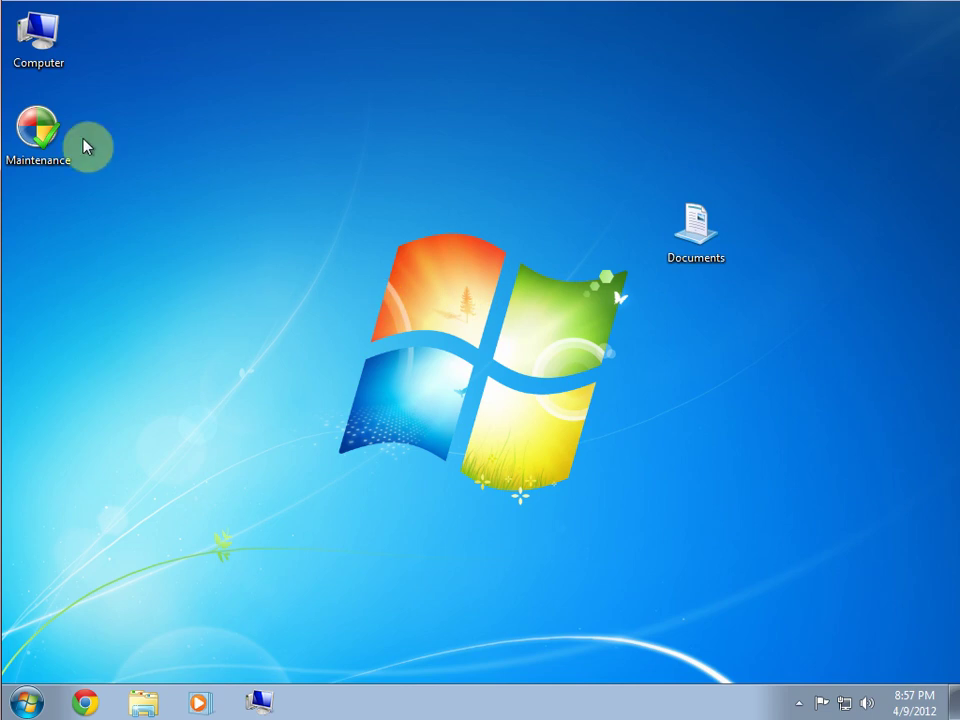
Step: Open the FILES (F:) drive from Computer
double_click(45, 45)
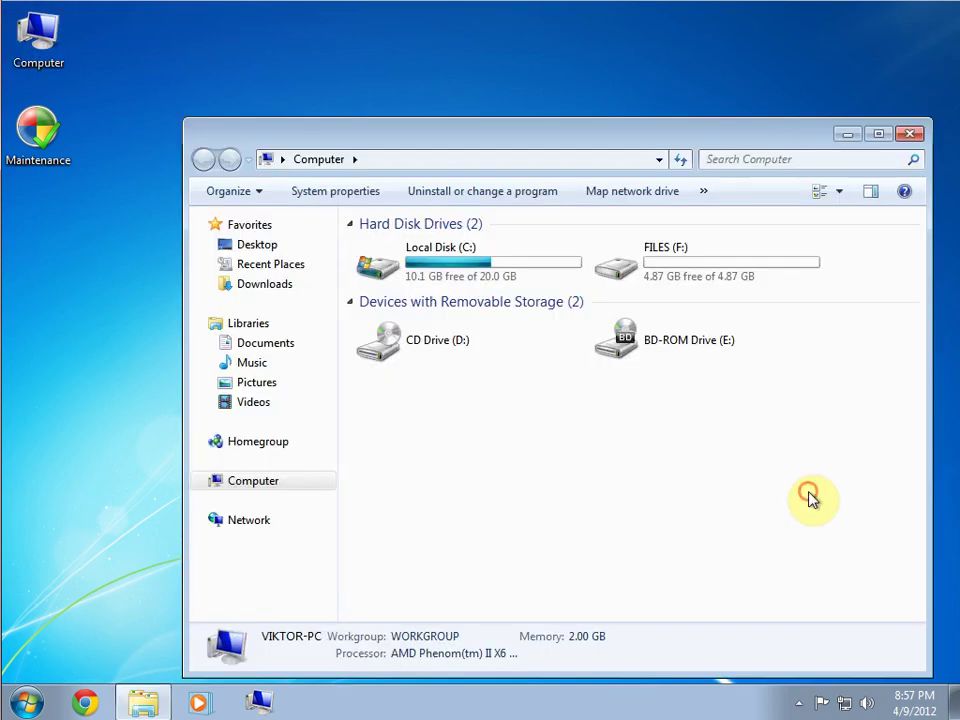
double_click(676, 284)
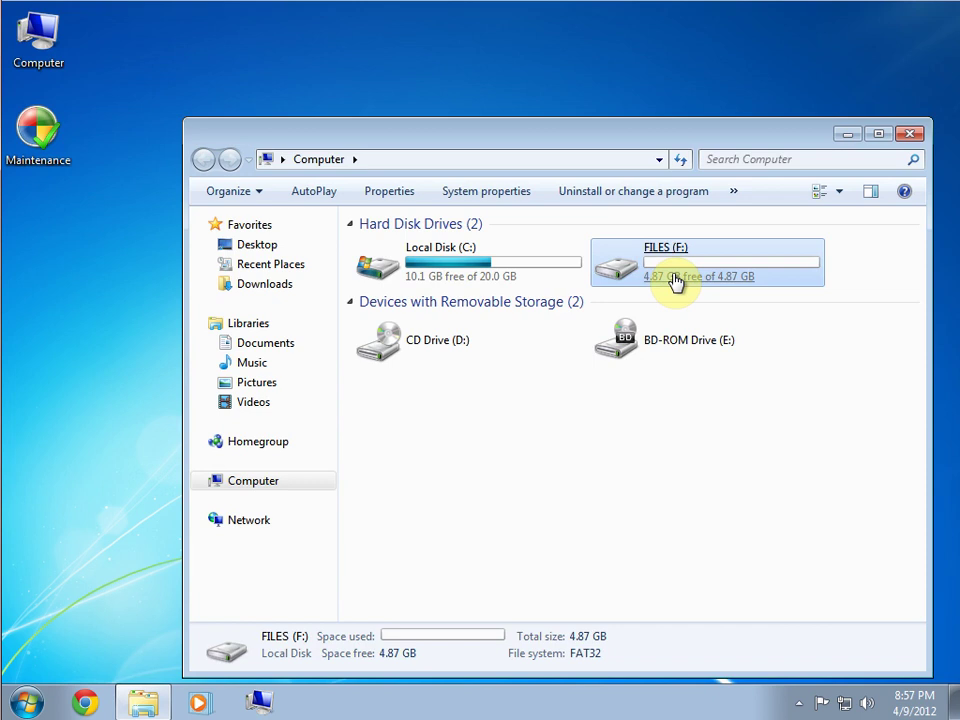
key("BackSpace")
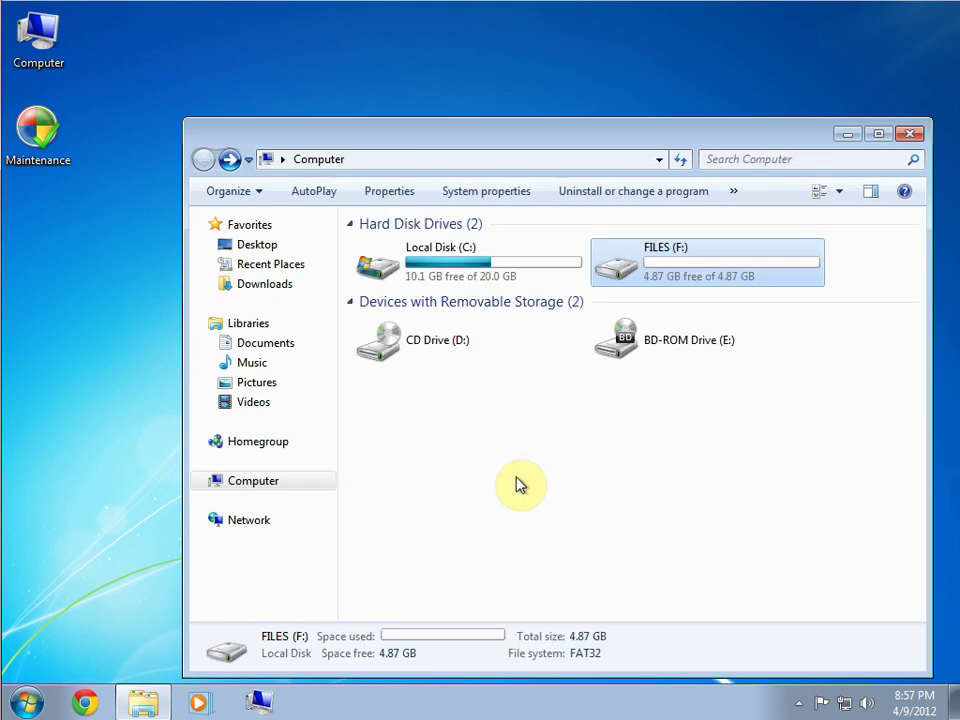
left_click(514, 476)
left_click(717, 283)
double_click(717, 283)
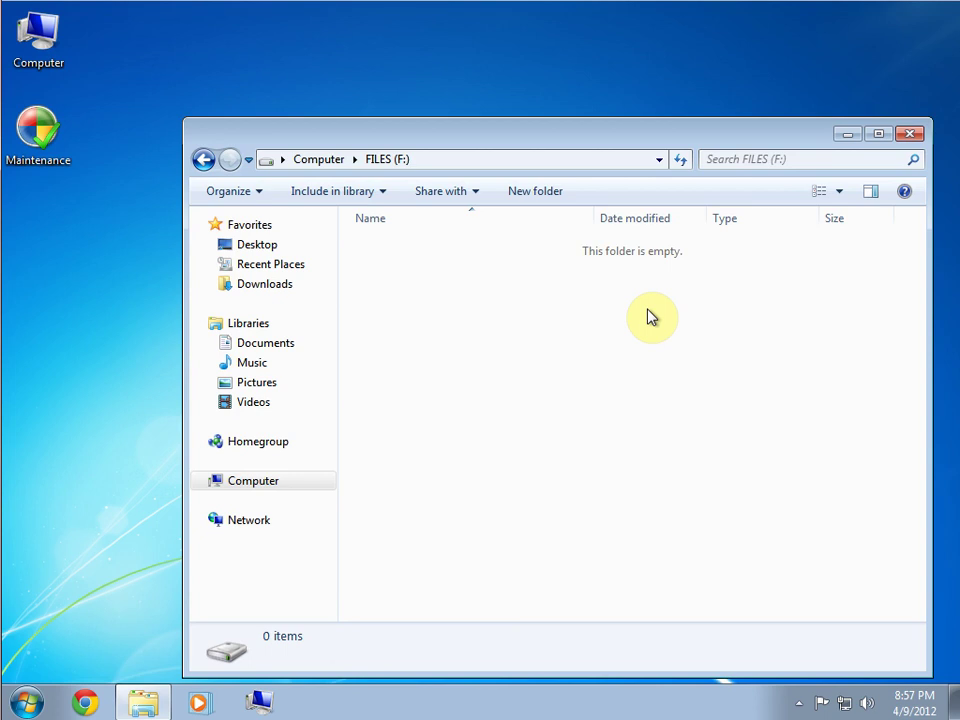
Step: Create a new folder named private on F: and close the window
left_click(538, 193)
type("pr")
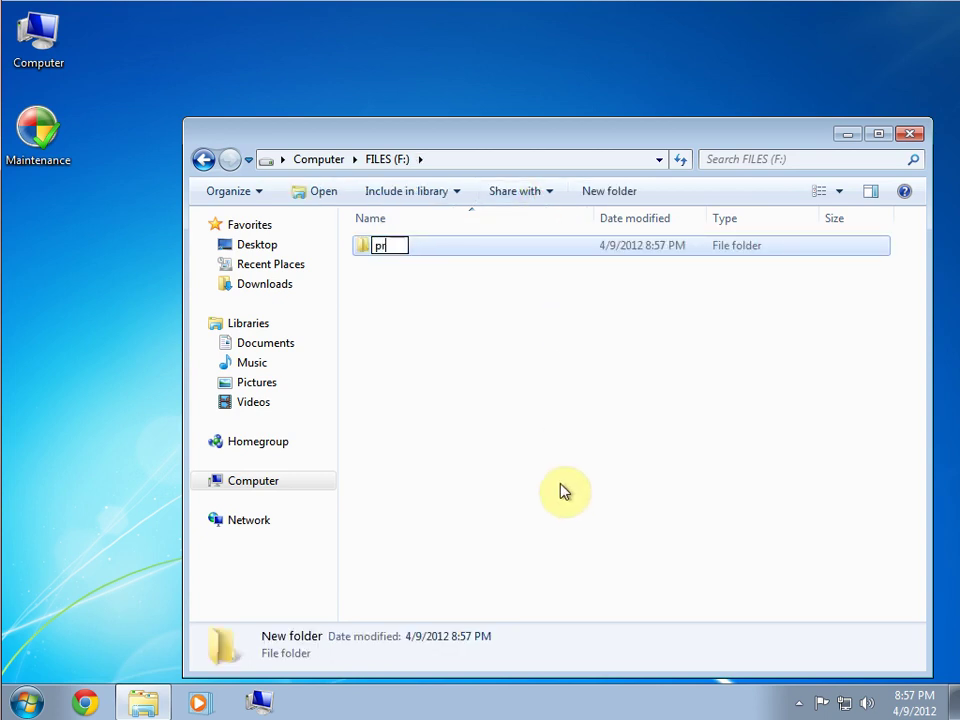
type("ivate")
key("Return")
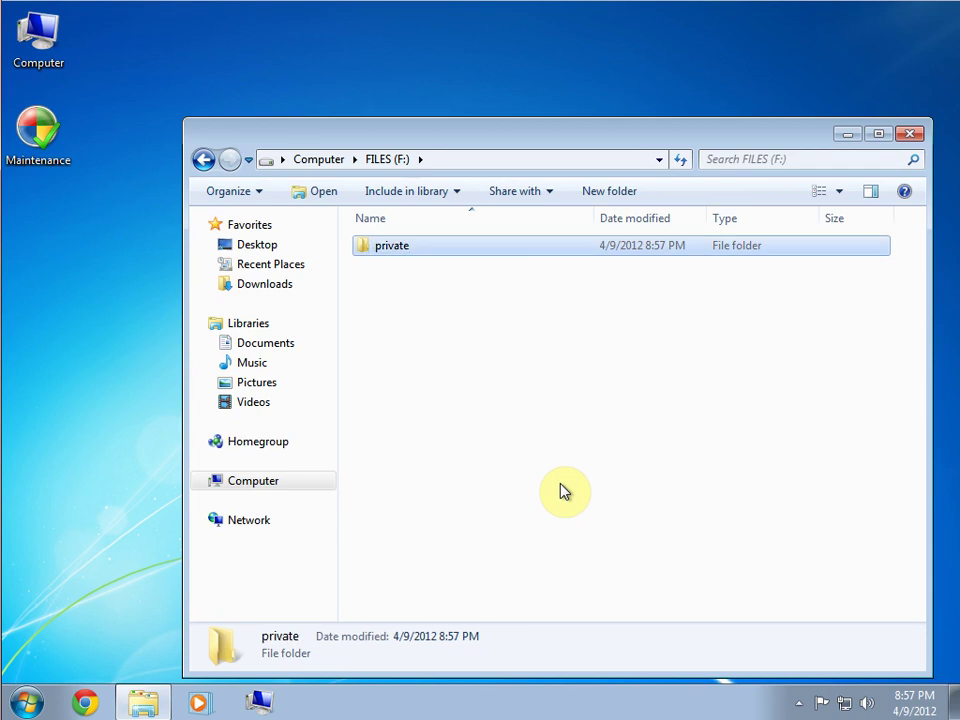
left_click(562, 490)
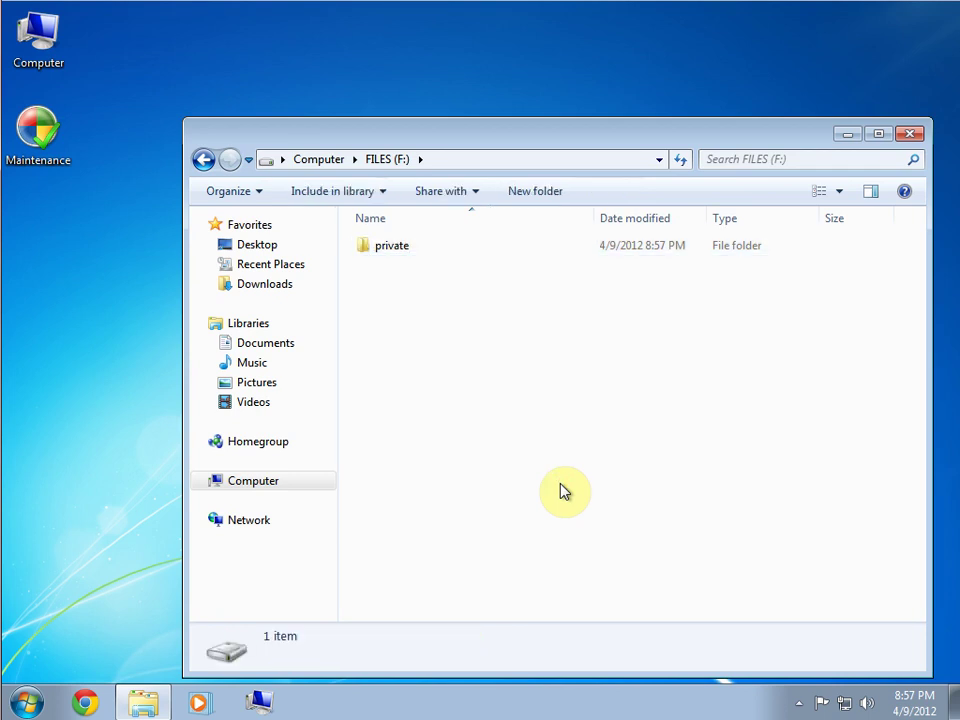
left_click(910, 134)
left_click(285, 465)
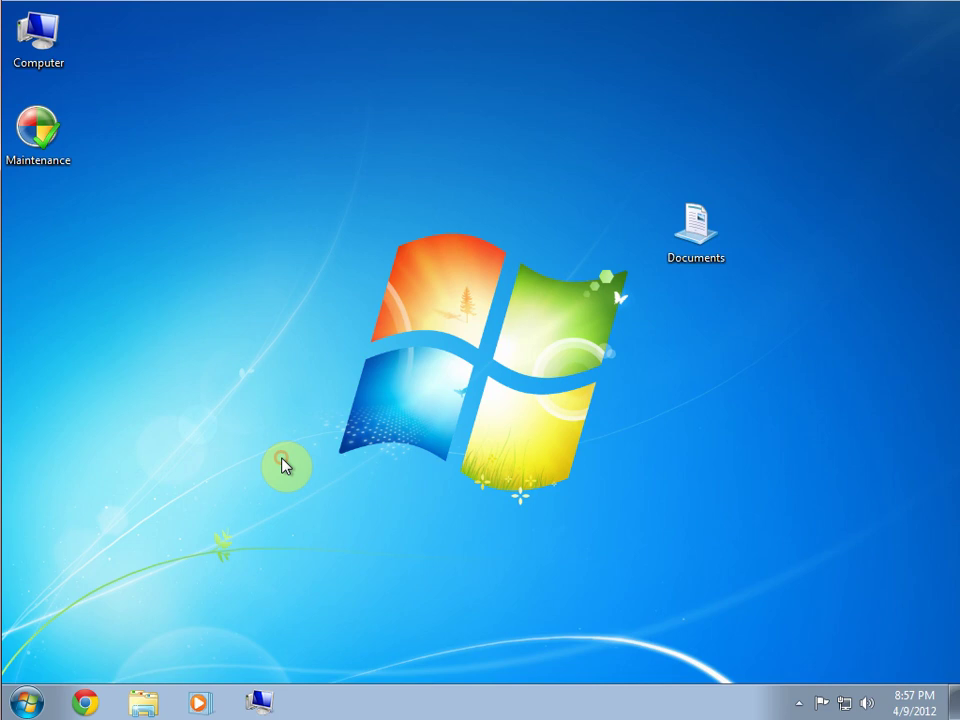
key("super")
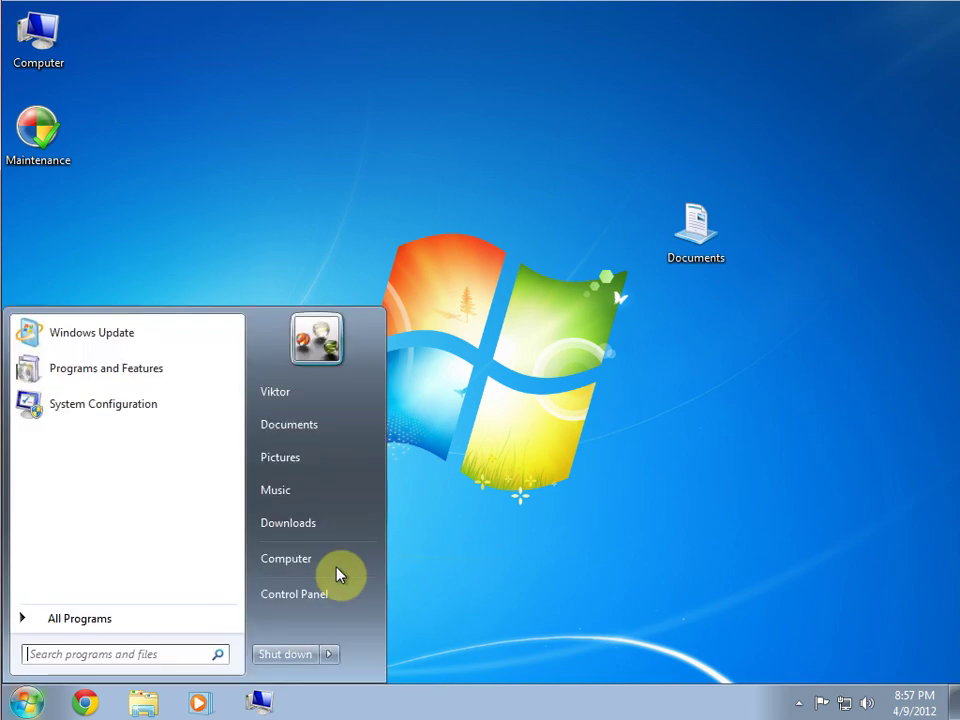
Step: Run encfsw.exe from the Downloads\encfs4win folder, then close that Explorer window
left_click(316, 540)
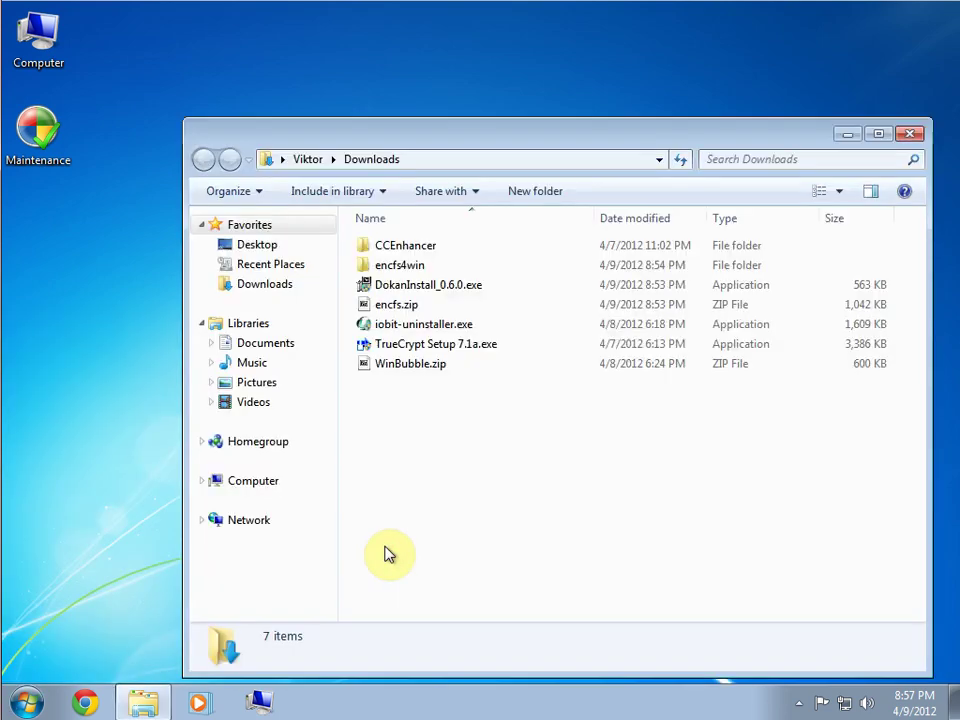
double_click(446, 268)
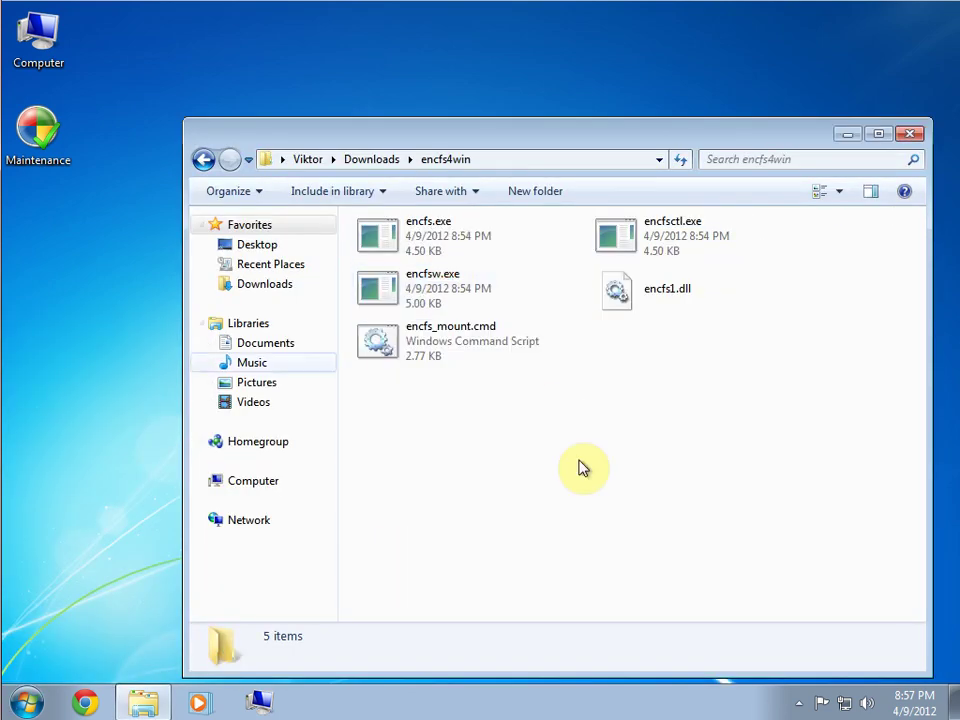
left_click(424, 302)
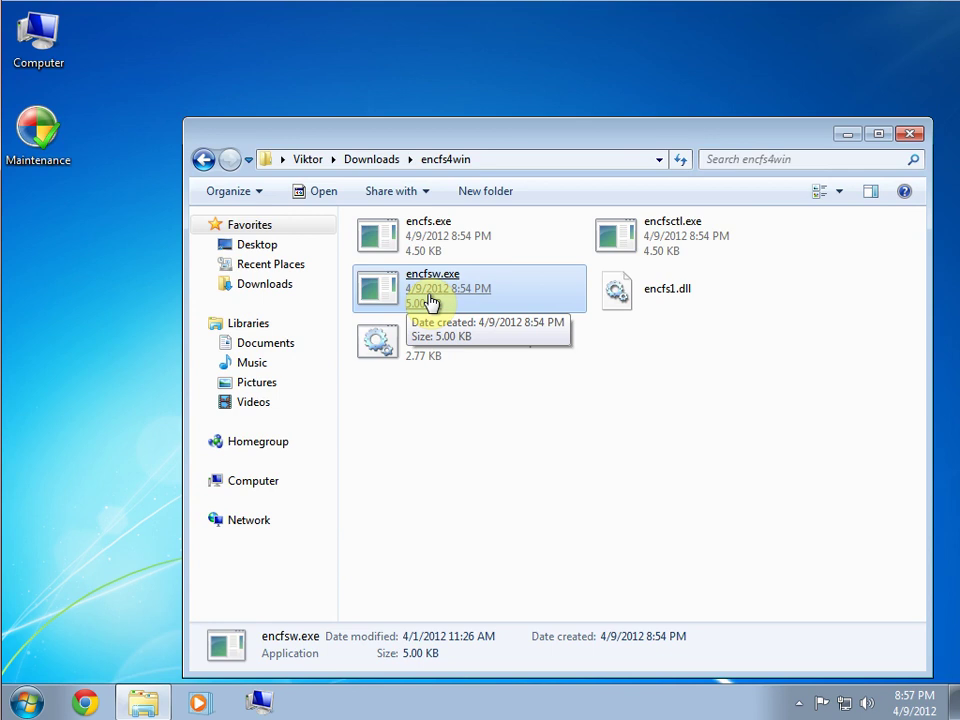
double_click(430, 302)
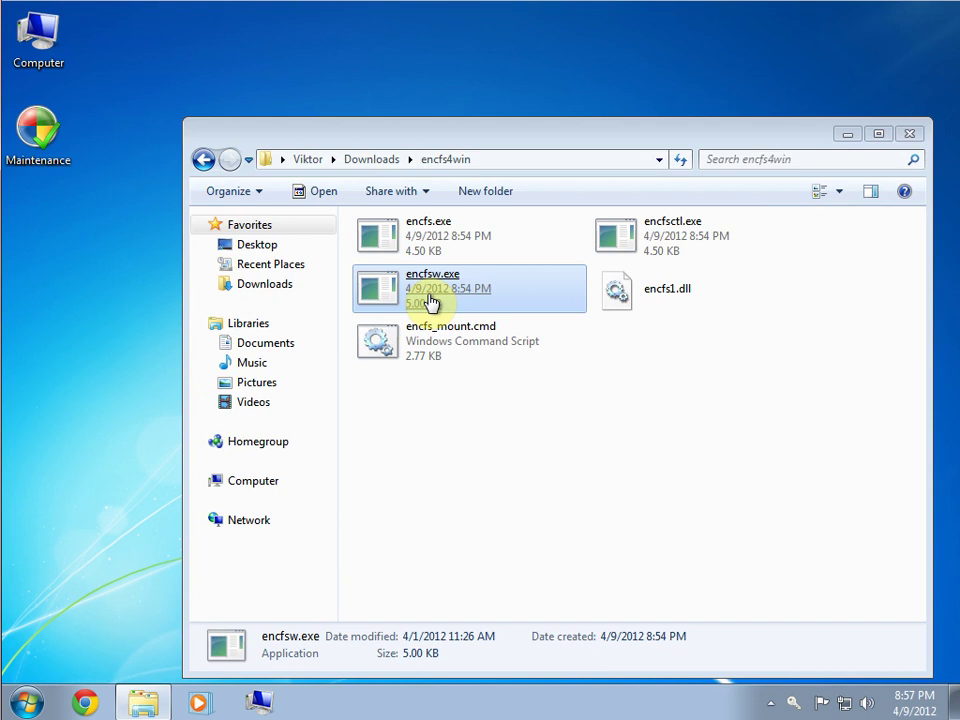
left_click(910, 134)
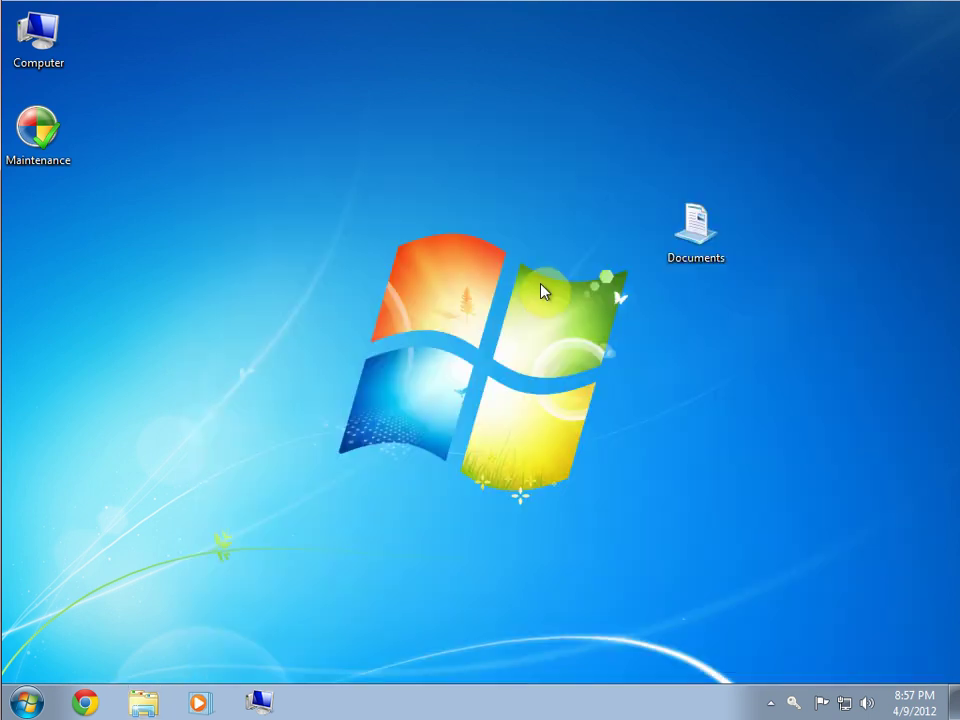
Step: Choose Open/Create from the encfs4win tray menu and pick F:\private as the encrypted folder
right_click(797, 708)
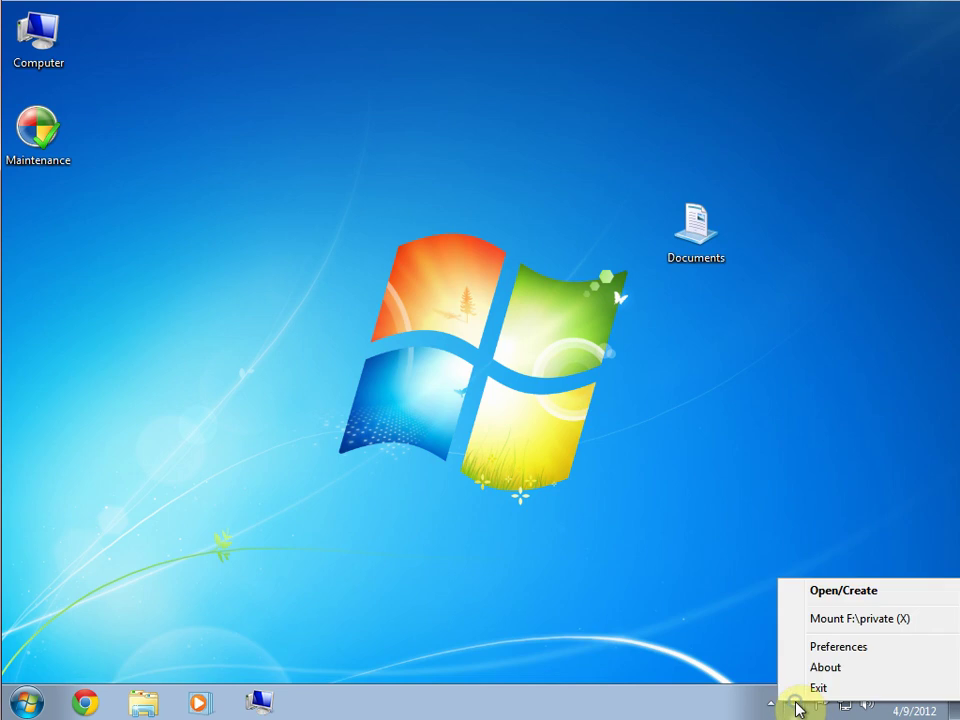
left_click(846, 591)
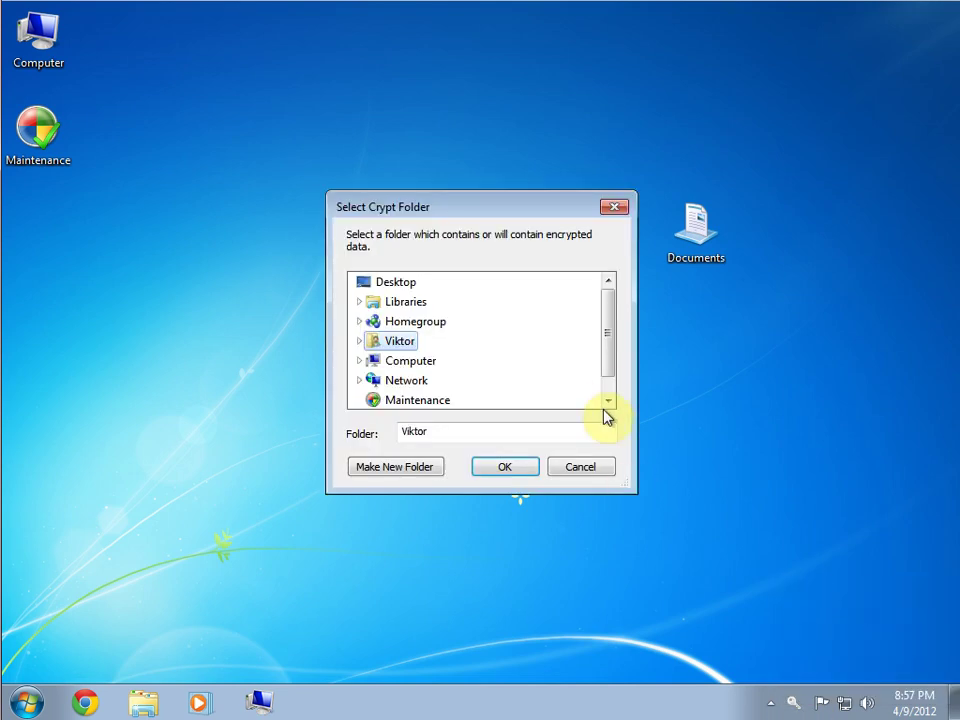
scroll(612, 398, "down", 1)
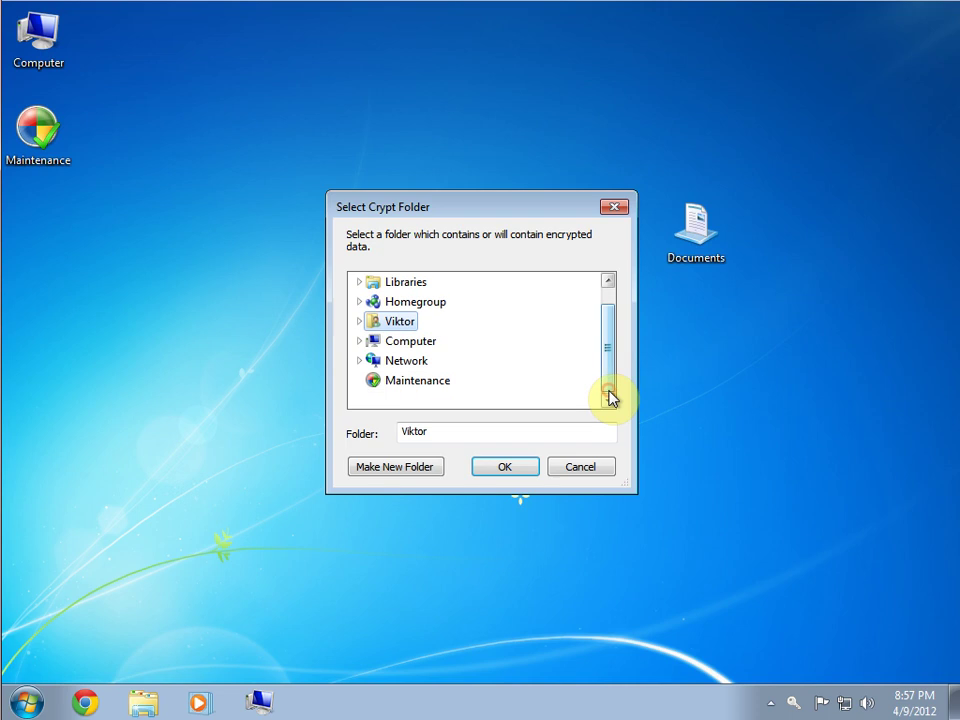
left_click(425, 357)
scroll(531, 352, "down", 2)
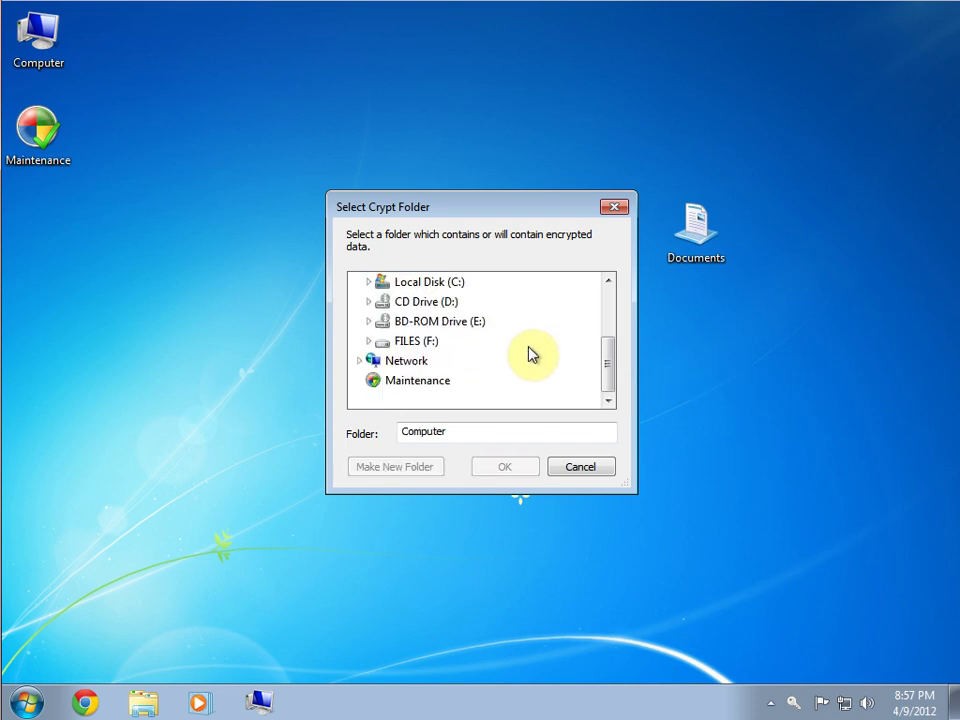
left_click(428, 345)
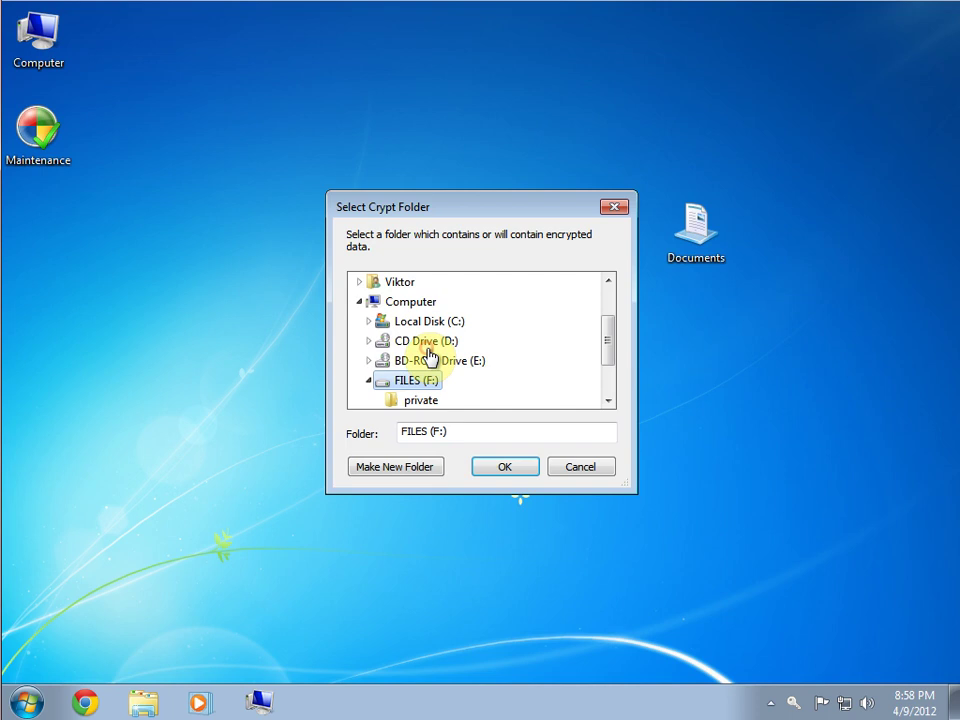
scroll(572, 378, "down", 1)
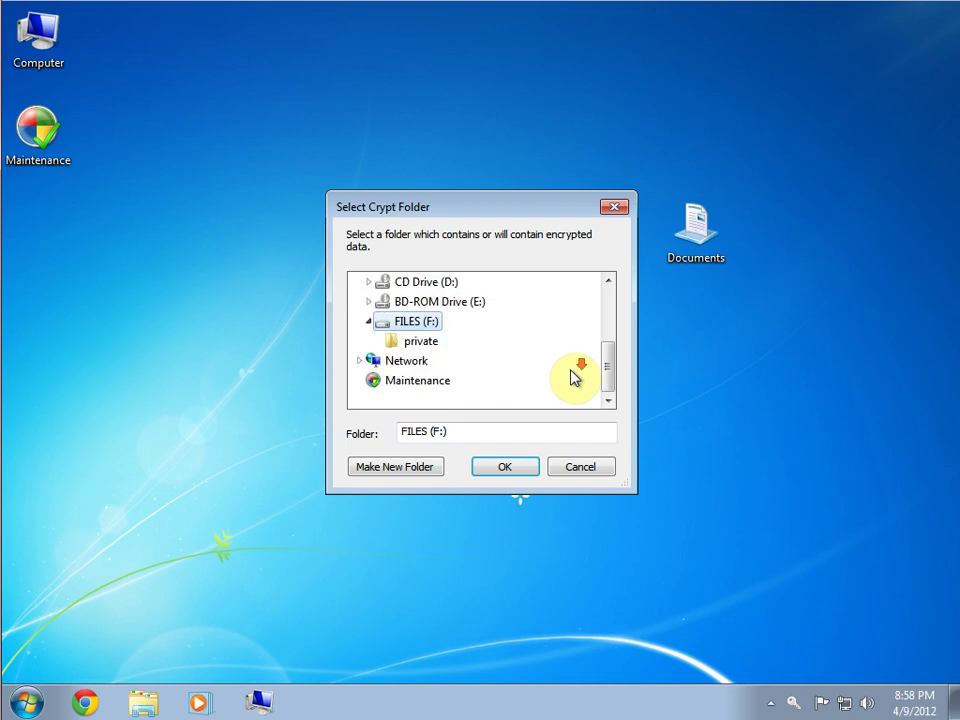
left_click(437, 344)
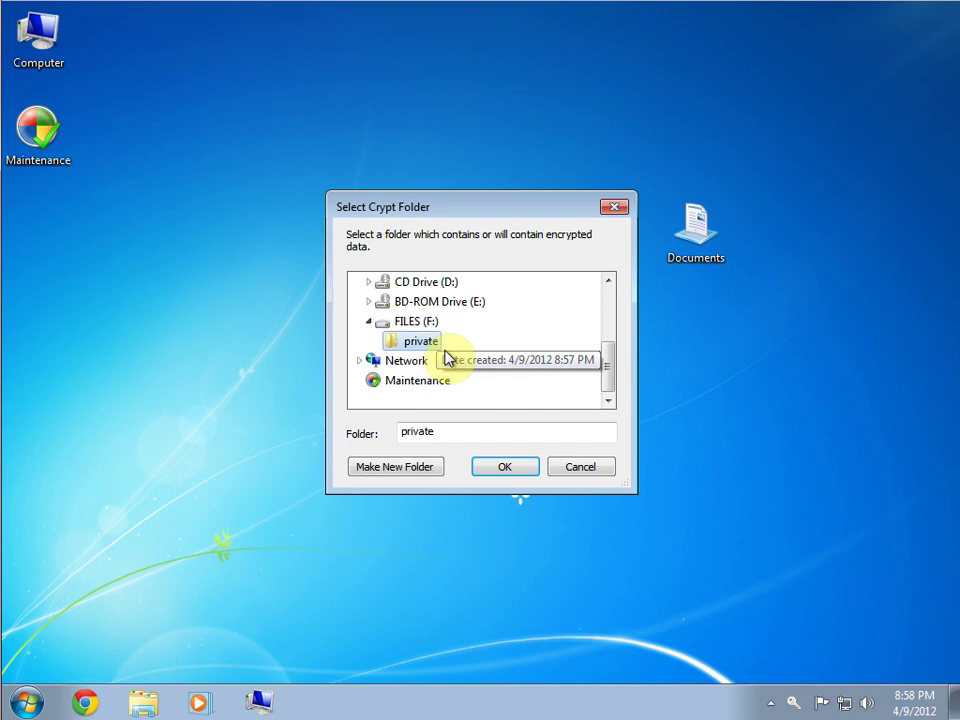
Step: Confirm F:\private with drive letter X:, paranoia mode on, and a new password
left_click(517, 468)
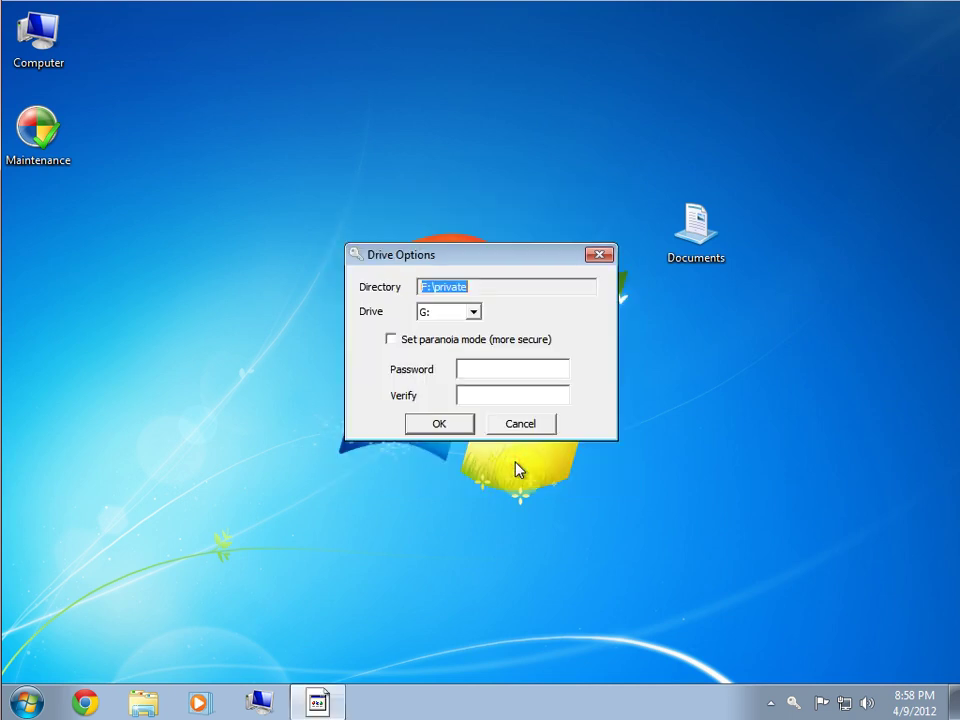
left_click(481, 316)
scroll(455, 378, "down", 3)
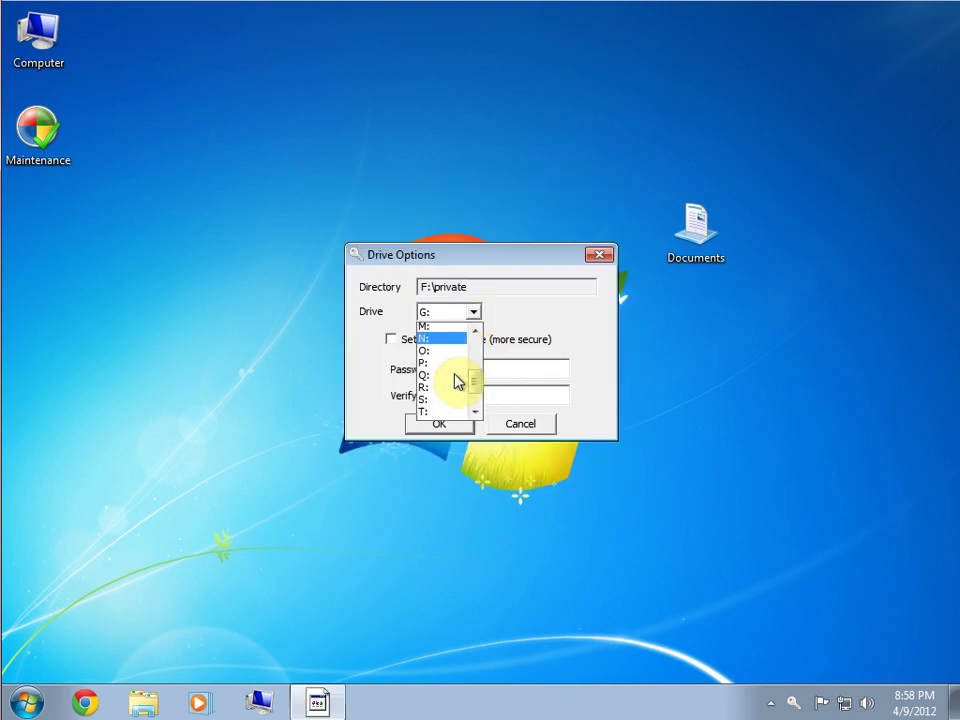
scroll(455, 379, "down", 1)
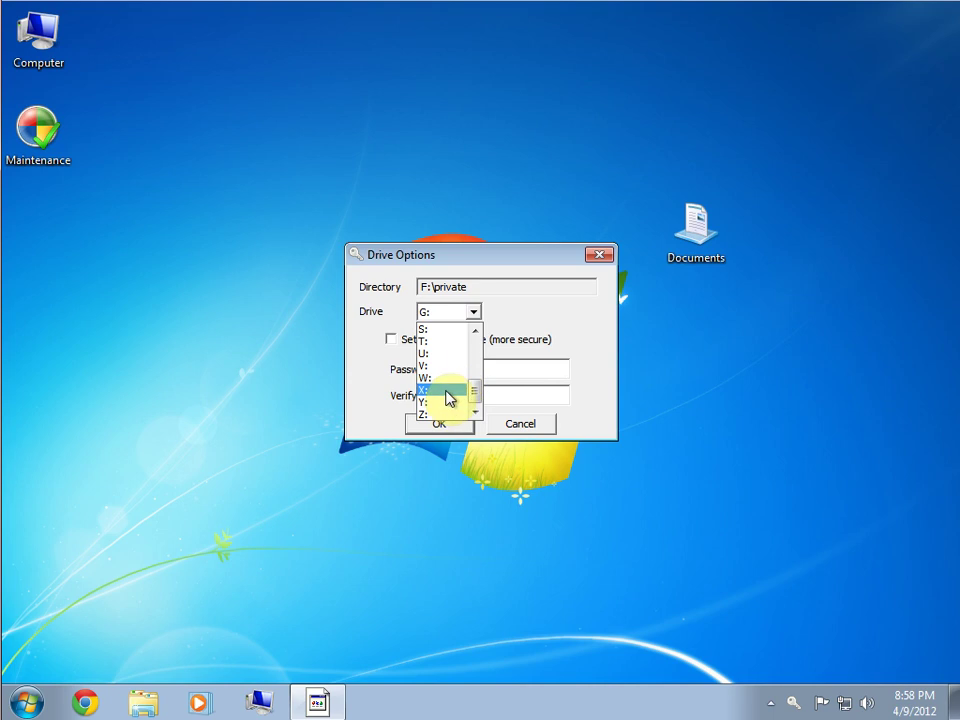
left_click(449, 398)
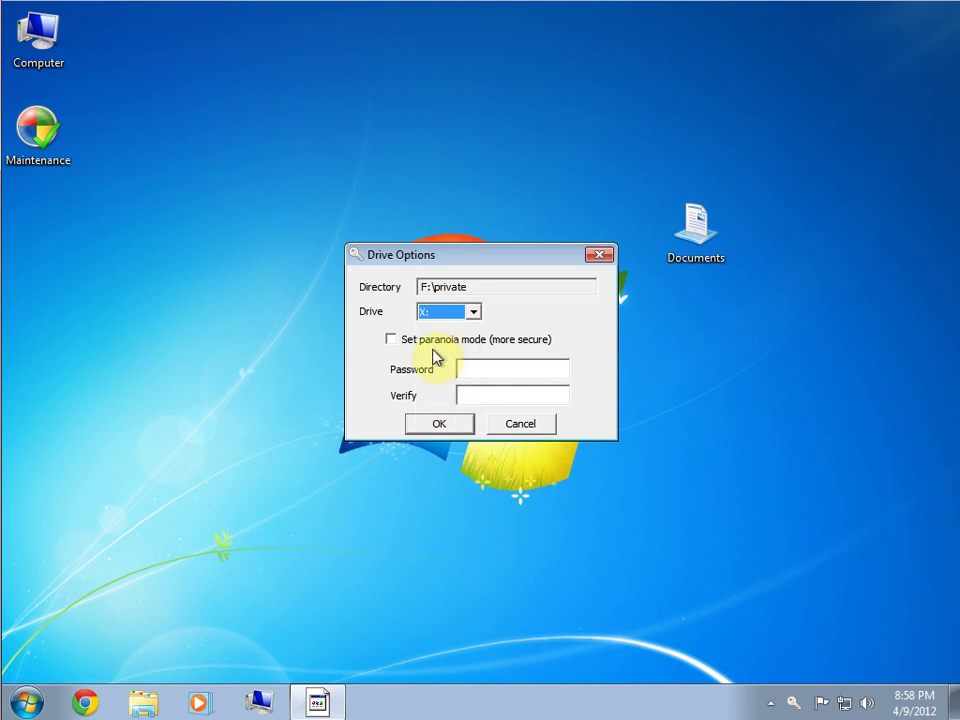
left_click(421, 343)
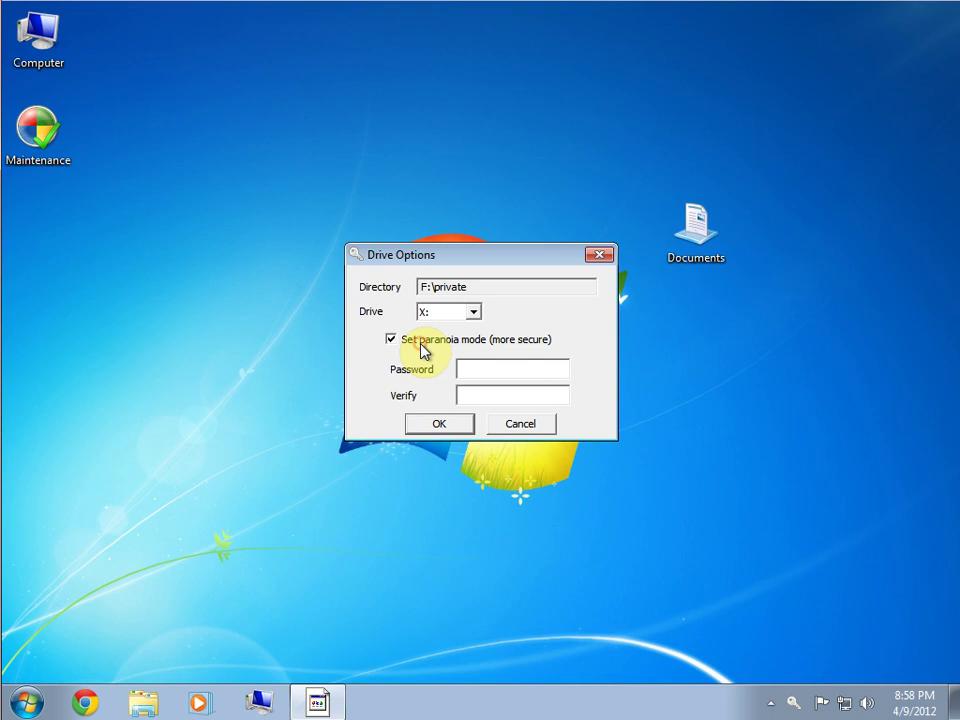
left_click(480, 367)
type("**")
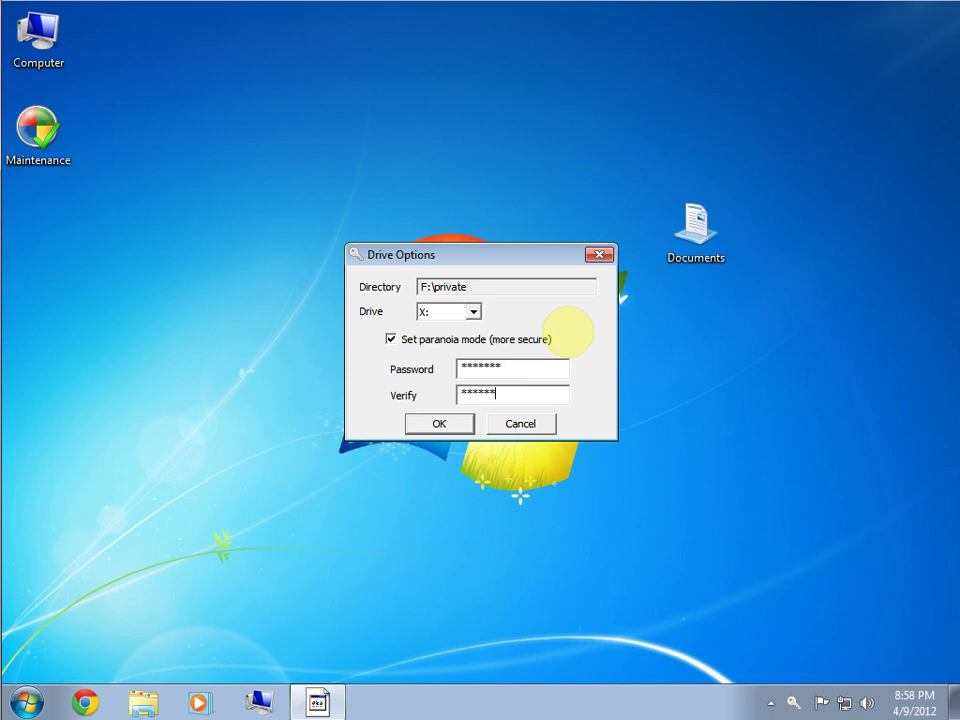
left_click(437, 425)
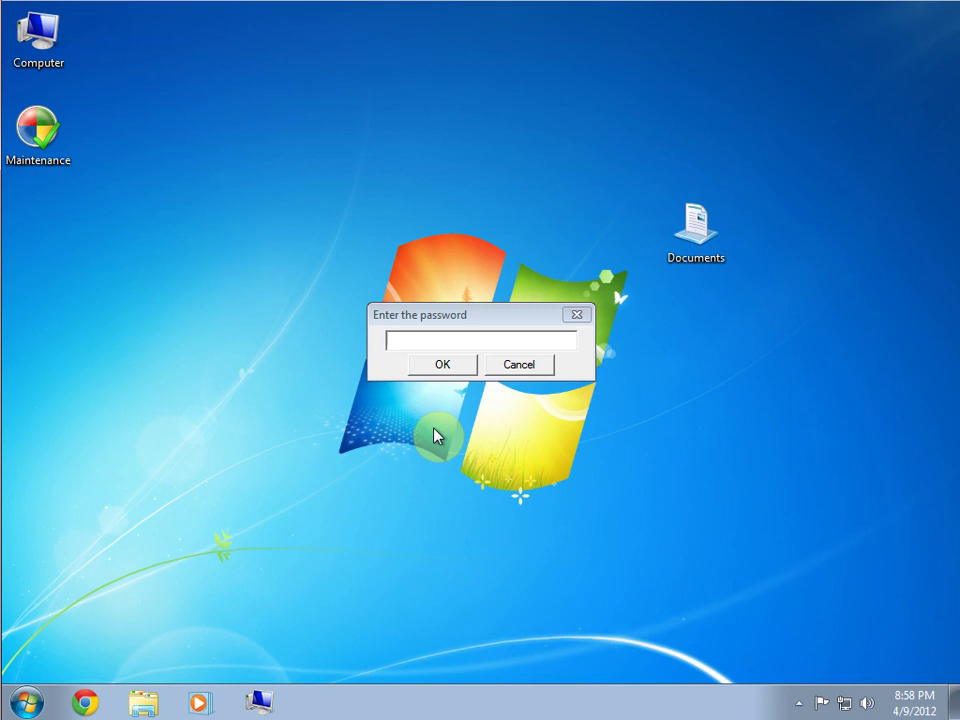
Step: Enter the password to mount the encrypted volume as X:
left_click(391, 340)
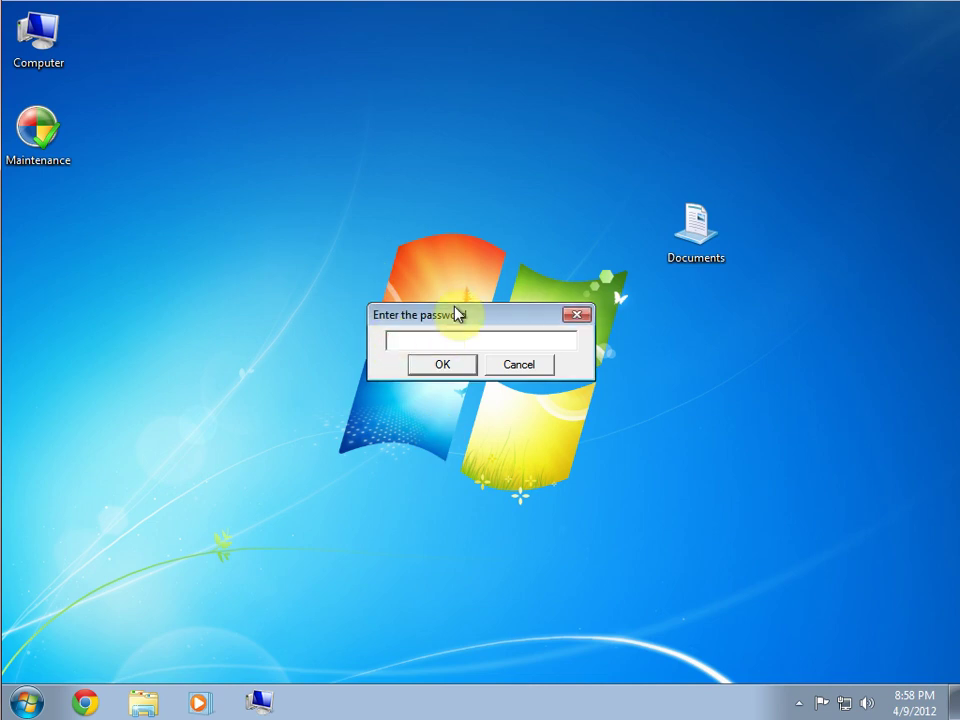
type("*")
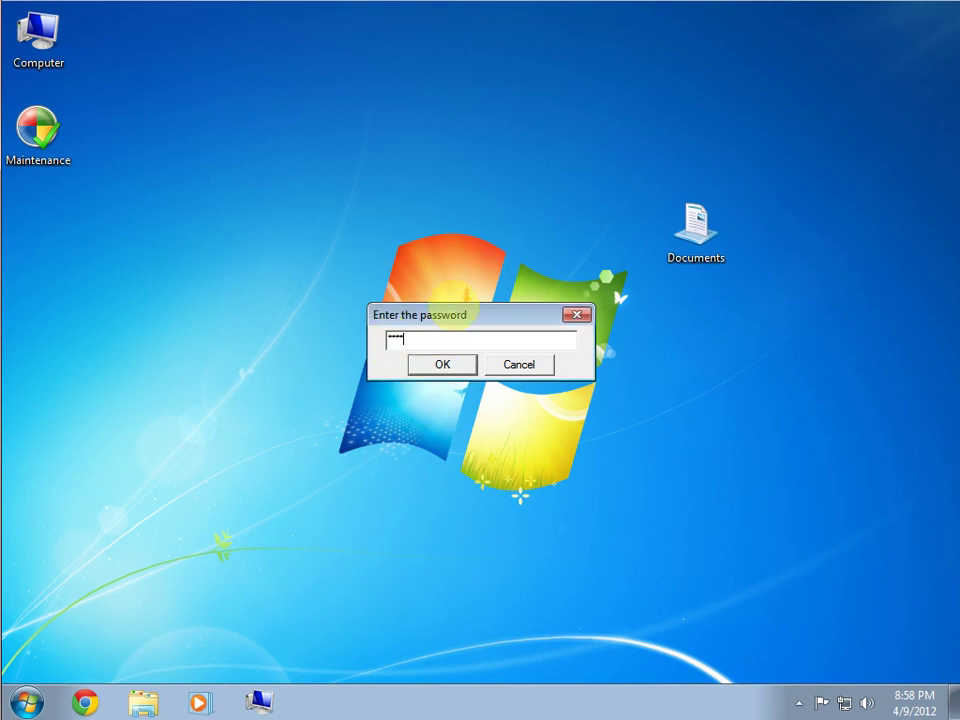
key("Return")
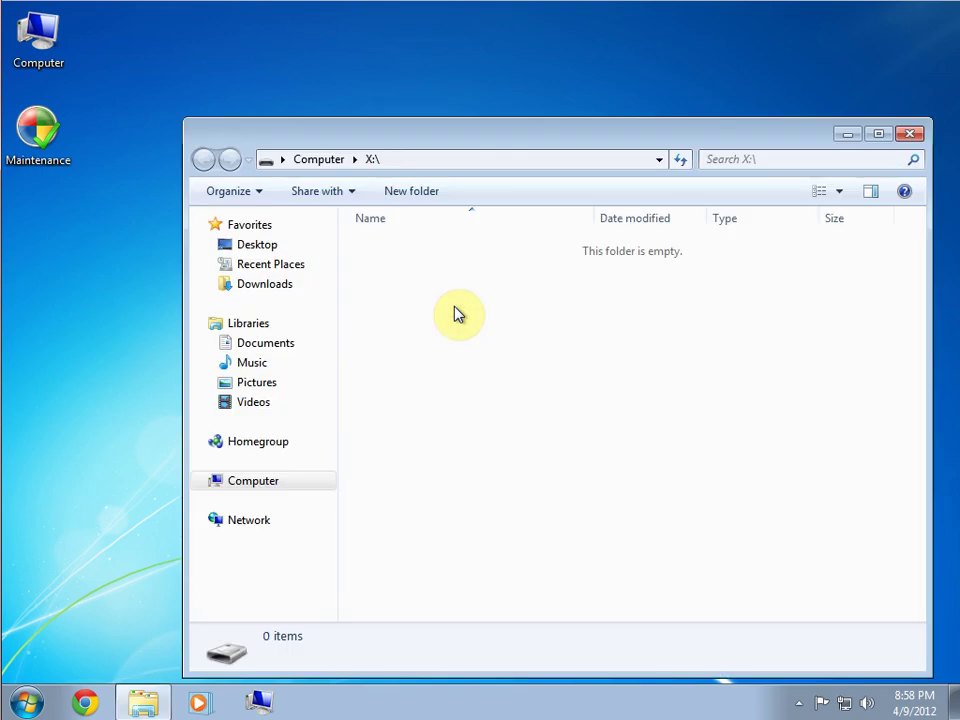
Step: Close the X:\ Explorer window
left_click(456, 165)
left_click(473, 326)
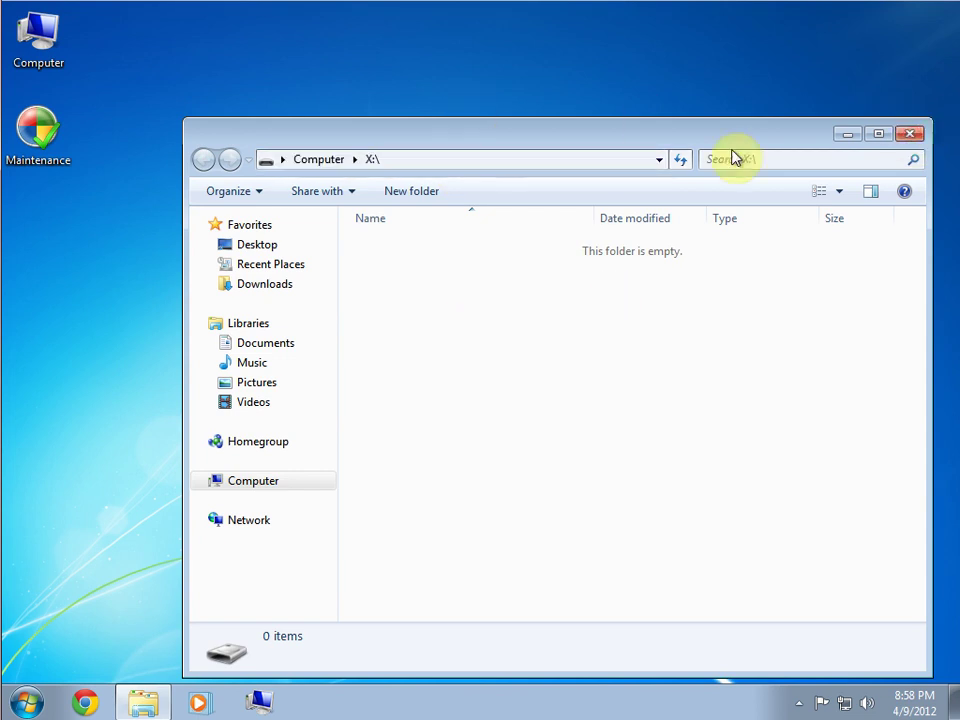
left_click(905, 134)
Step: In Computer, compare the FILES (F:) and DOKAN (X:) drive details, then open DOKAN (X:)
double_click(38, 38)
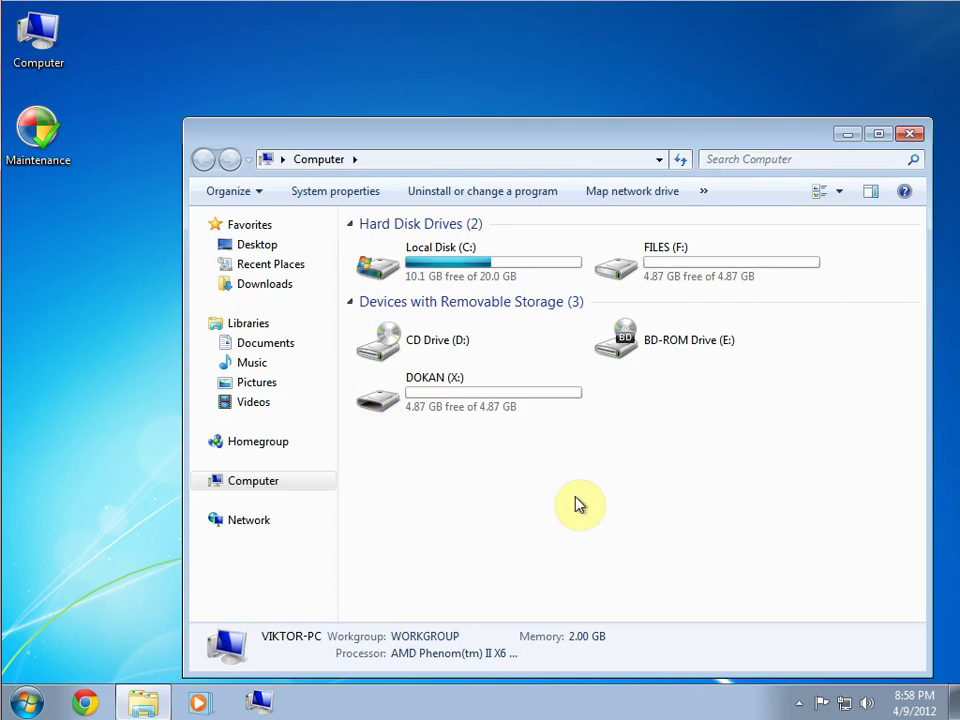
left_click(722, 268)
left_click(508, 418)
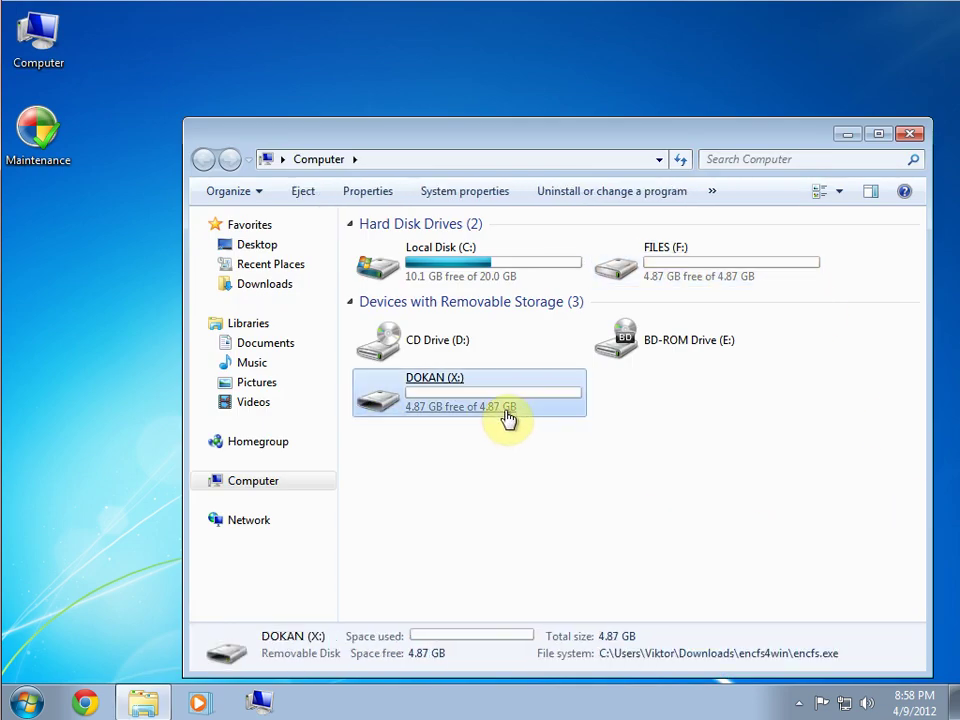
left_click(557, 493)
left_click(502, 420)
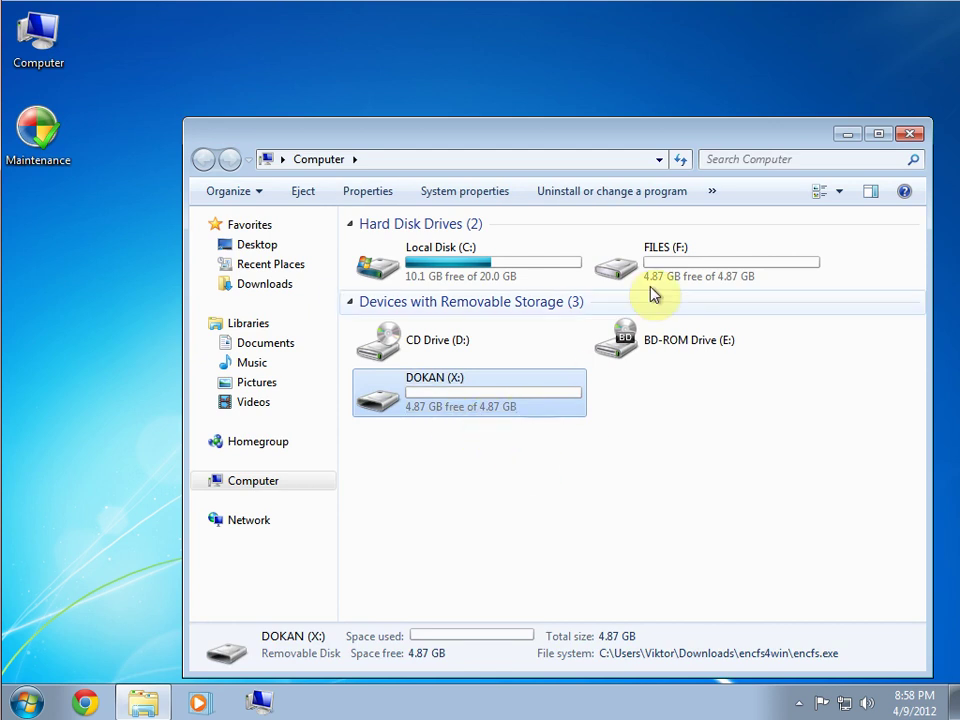
left_click(681, 262)
left_click(508, 398)
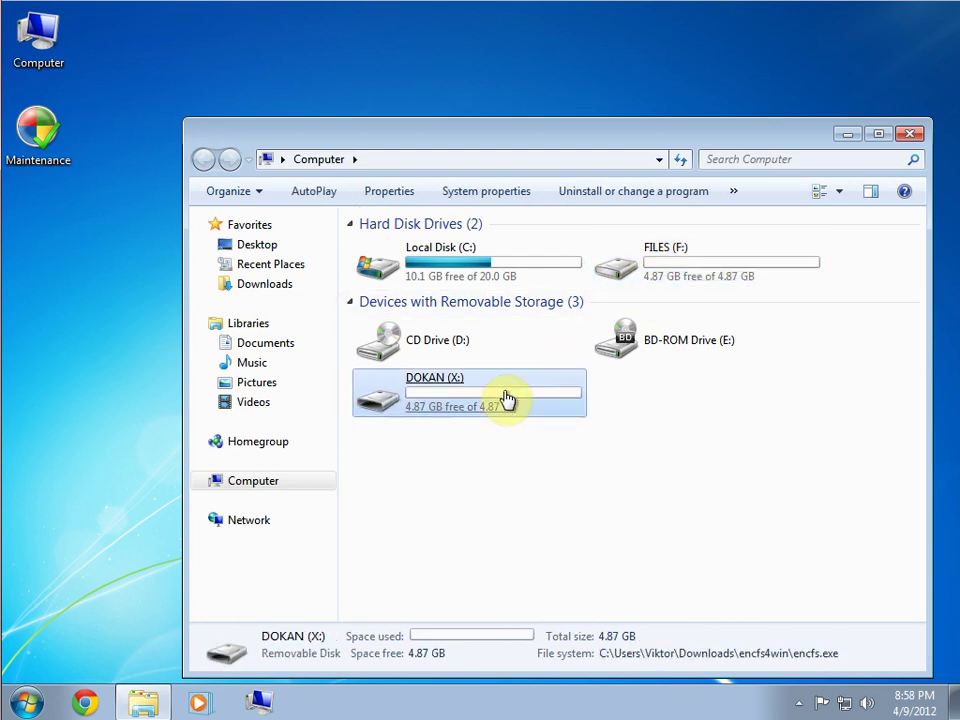
left_click(701, 476)
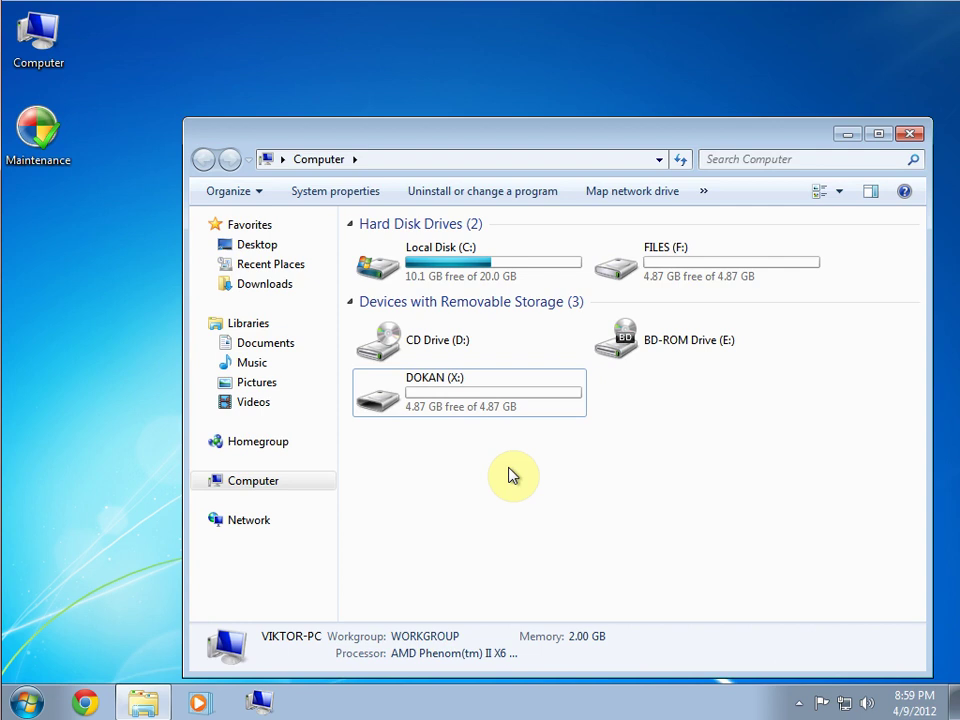
double_click(476, 404)
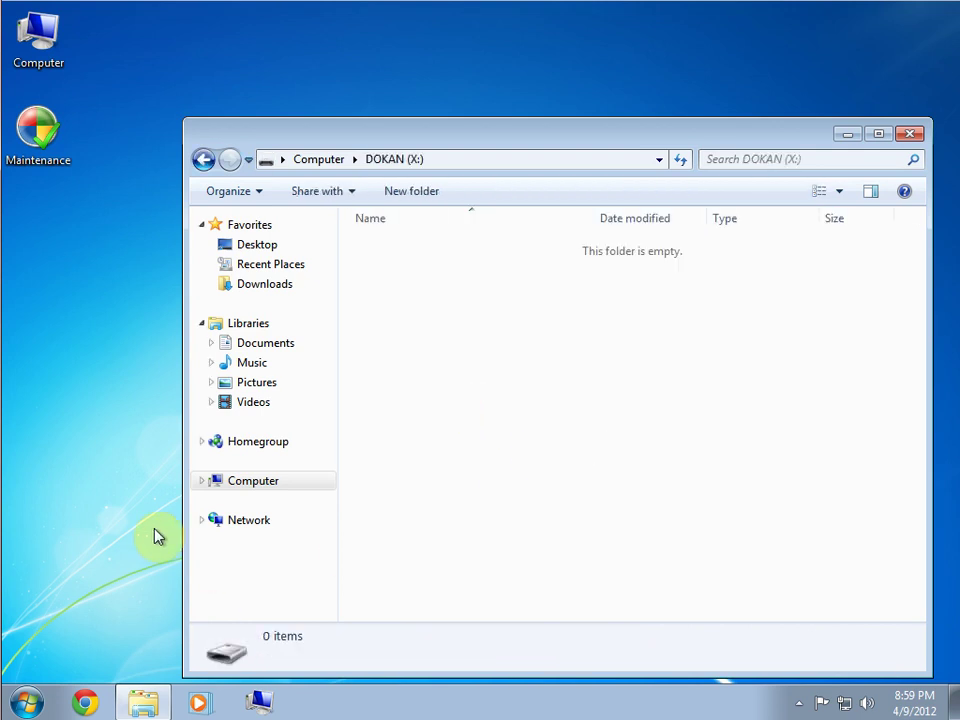
Step: Copy DokanInstall_0.6.0.exe, encfs.zip, TrueCrypt Setup 7.1a.exe, iobit-uninstaller.exe and WinBubble.zip from Downloads to DOKAN (X:)
key("super")
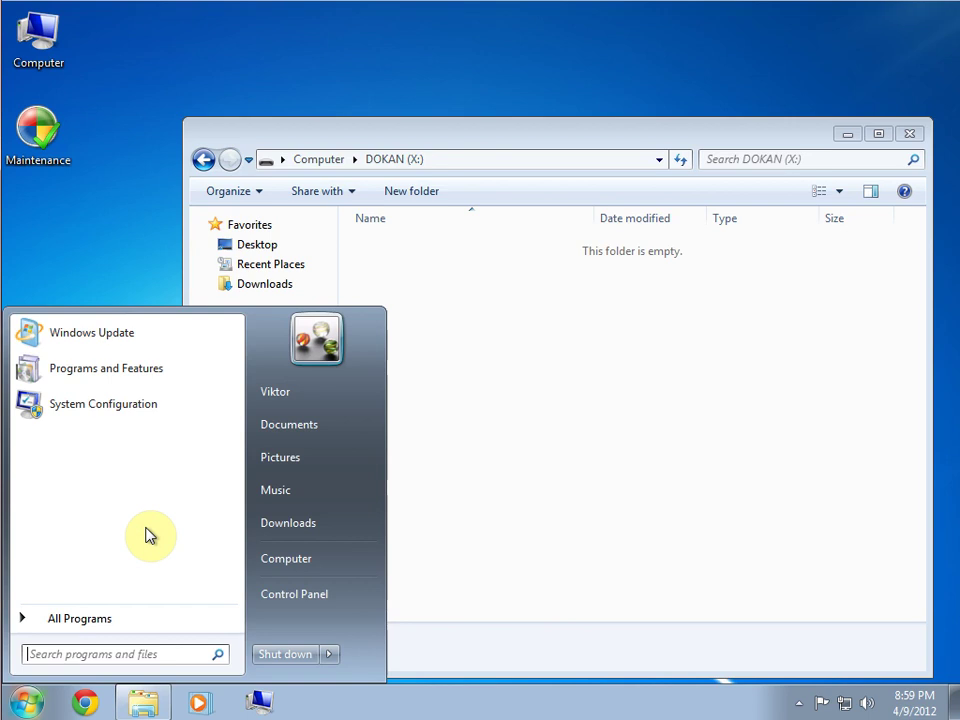
left_click(306, 521)
left_click_drag(476, 28, 780, 148)
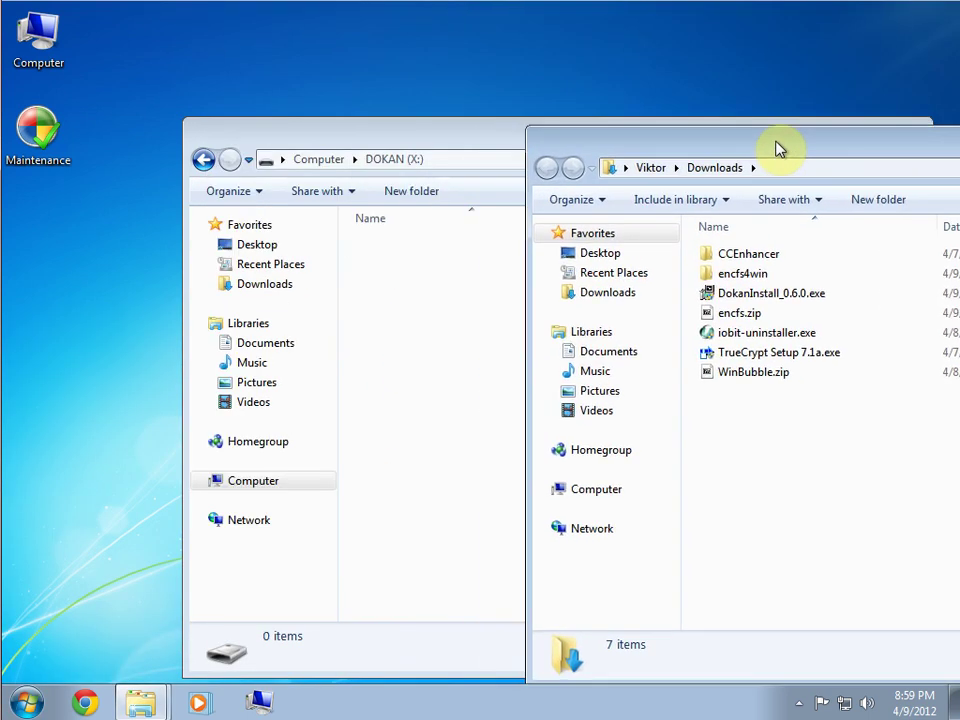
left_click(739, 274)
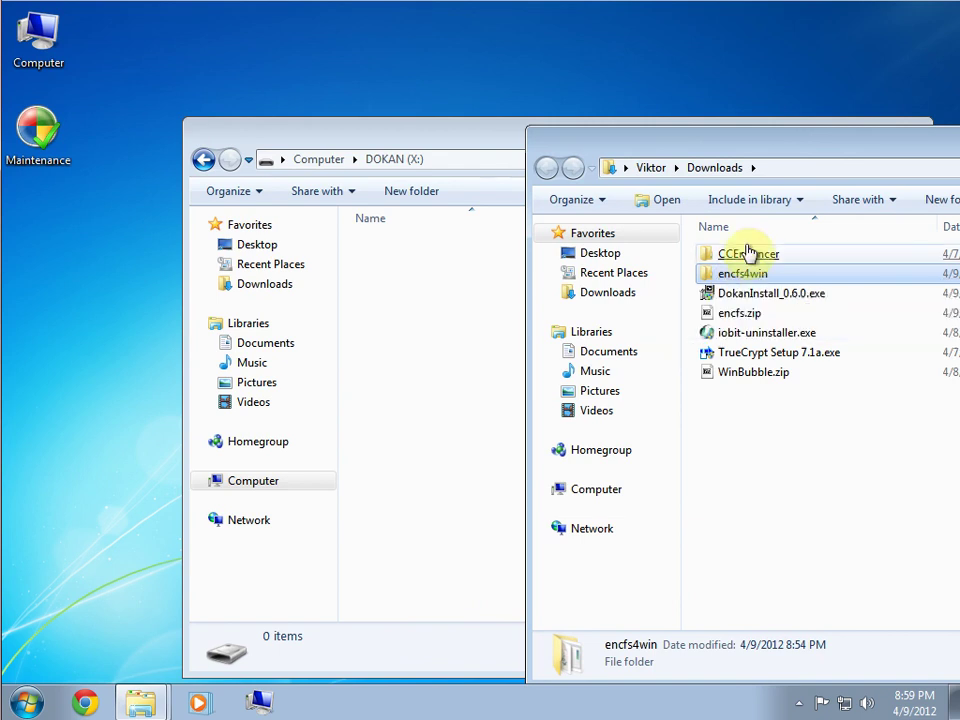
left_click(748, 254)
left_click(800, 297)
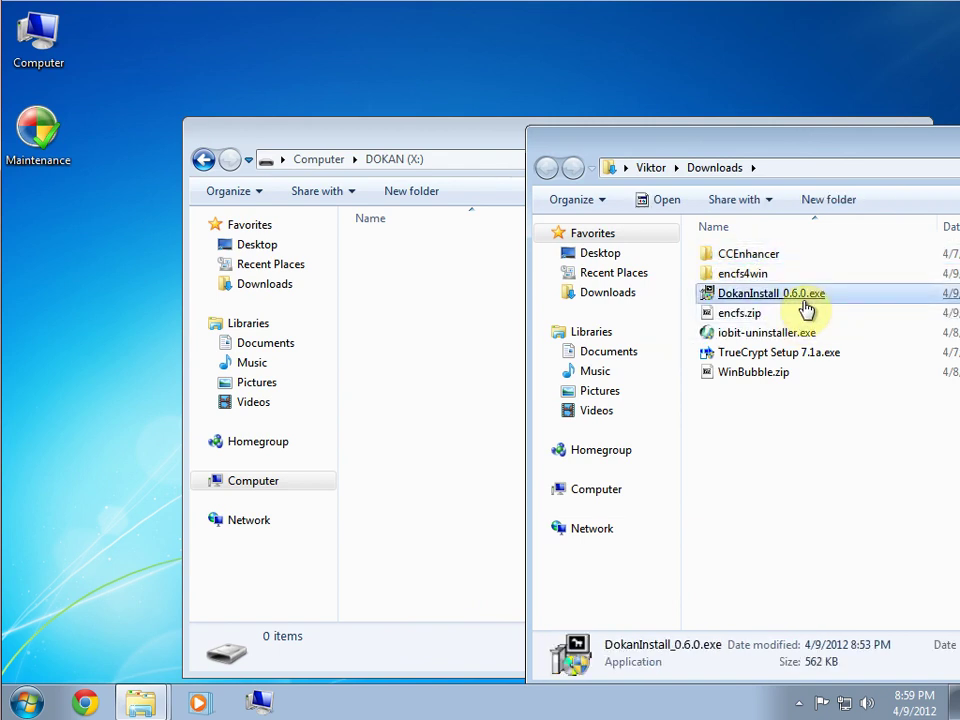
left_click(752, 318, "ctrl")
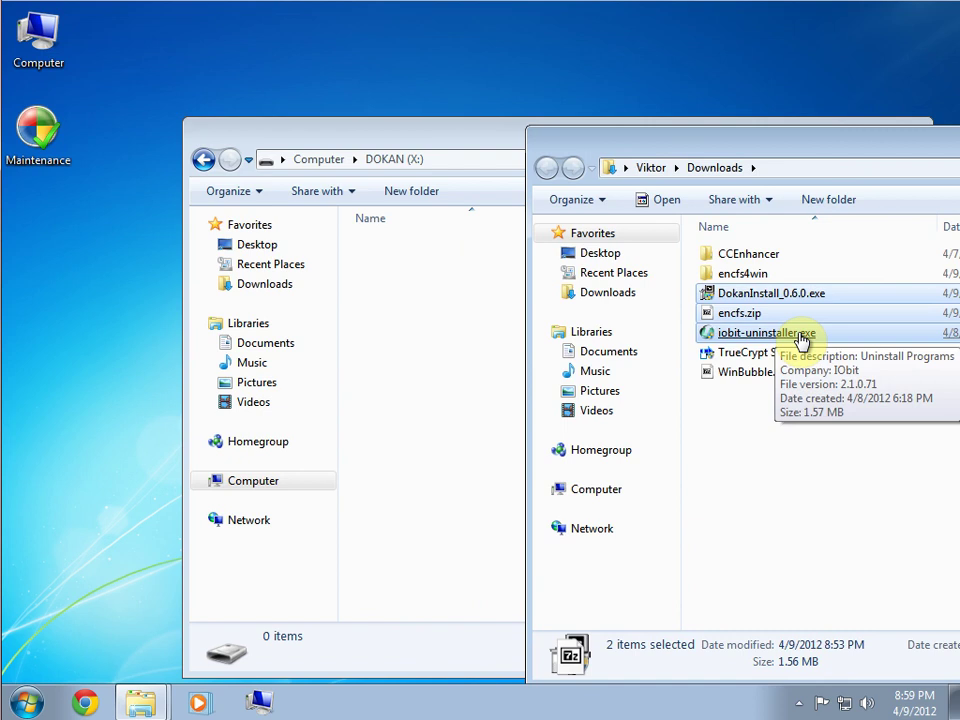
left_click(795, 338, "ctrl")
left_click(804, 345, "ctrl")
left_click(806, 355, "ctrl")
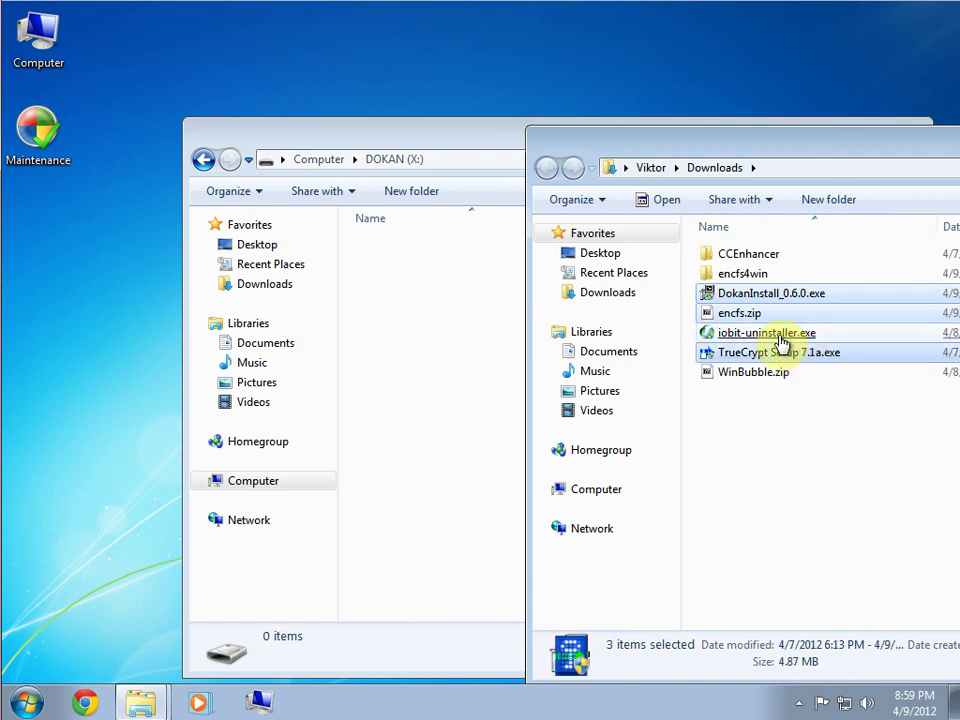
left_click(781, 341, "ctrl")
left_click(776, 372, "ctrl")
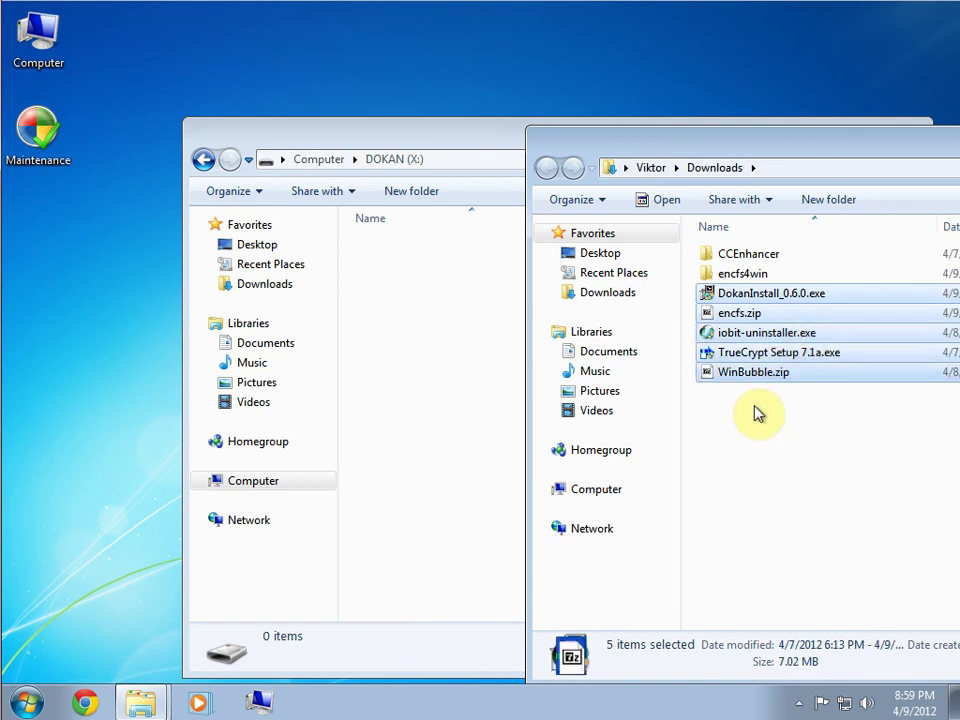
left_click_drag(746, 386, 442, 444)
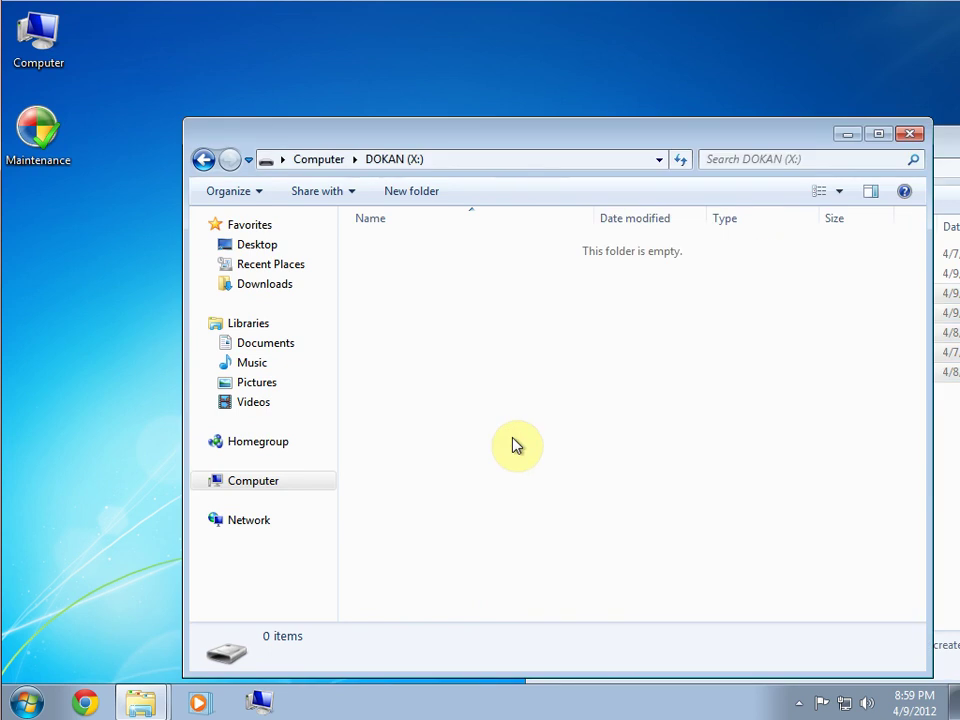
left_click(529, 446)
Step: Copy disable_comp.bat and reference.txt from Documents to DOKAN (X:)
left_click_drag(564, 129, 297, 127)
left_click_drag(746, 143, 535, 135)
left_click(416, 345)
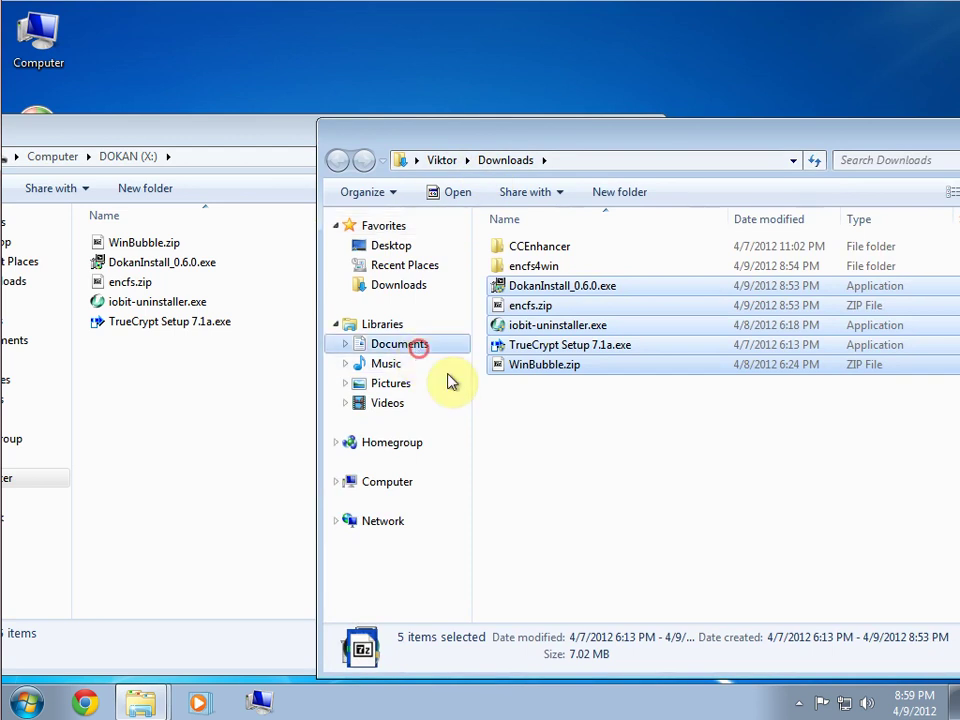
key("ctrl+a")
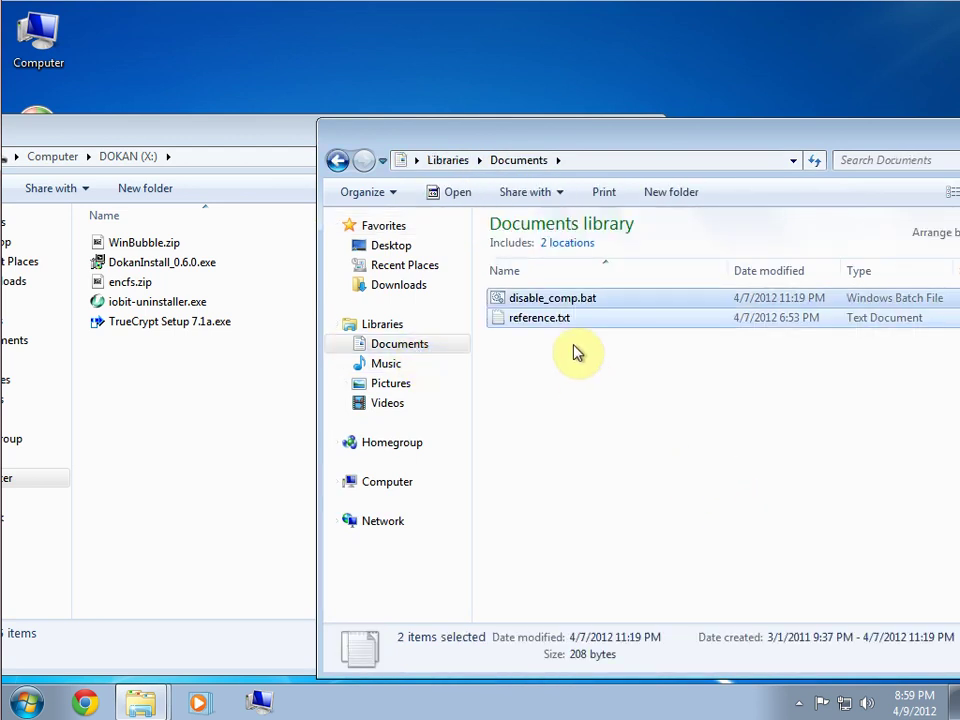
left_click_drag(553, 332, 214, 467)
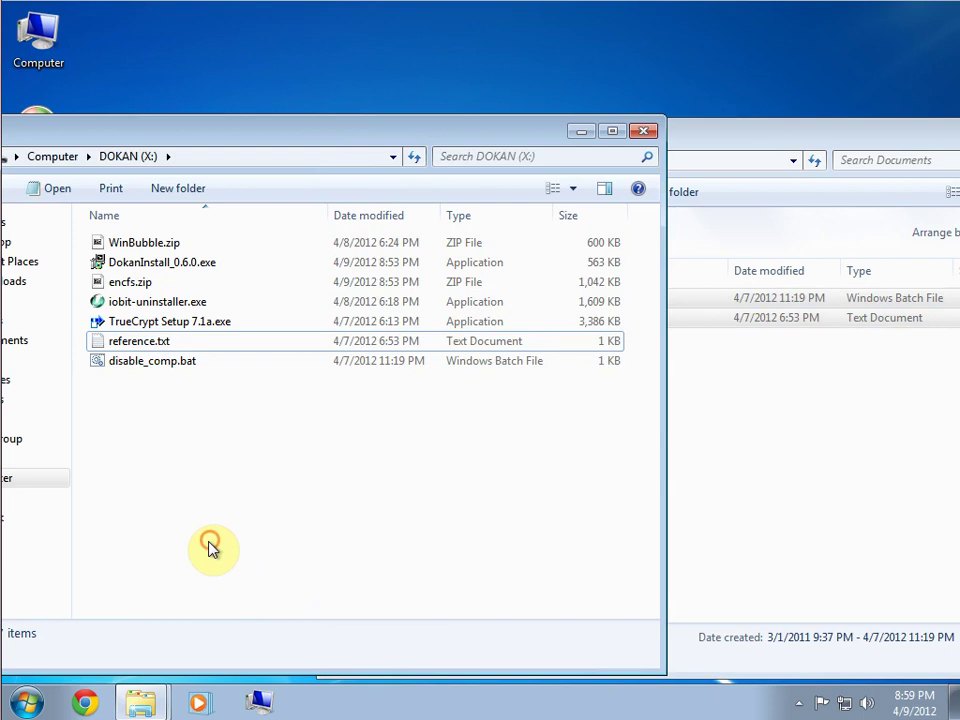
Step: Close the DOKAN (X:) window and clear the selection in Documents
left_click_drag(317, 141, 495, 146)
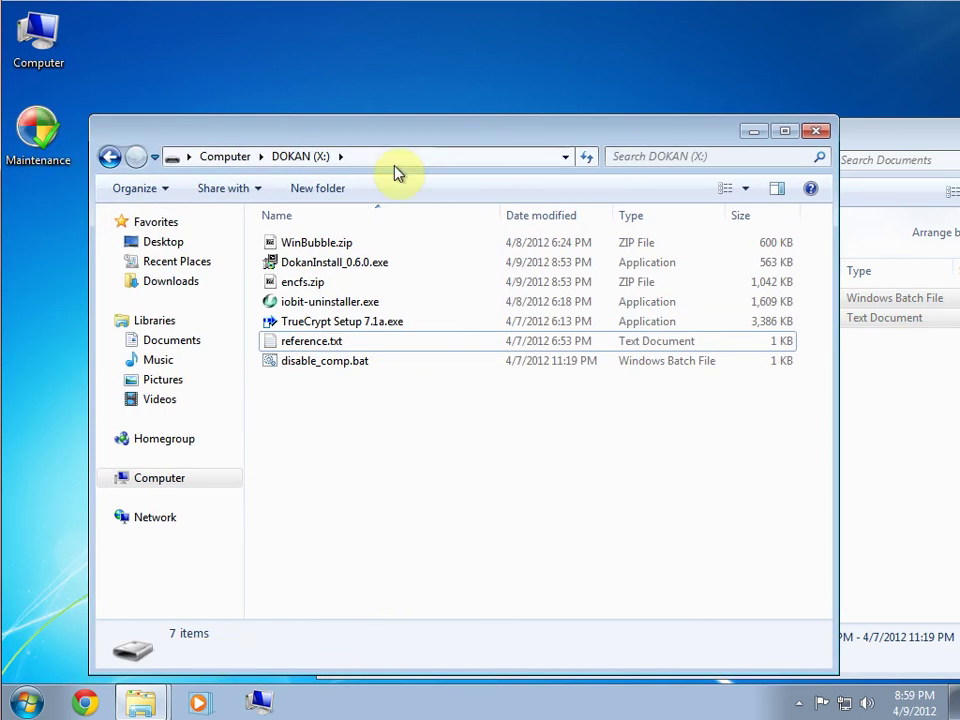
left_click(817, 133)
left_click_drag(822, 145, 585, 139)
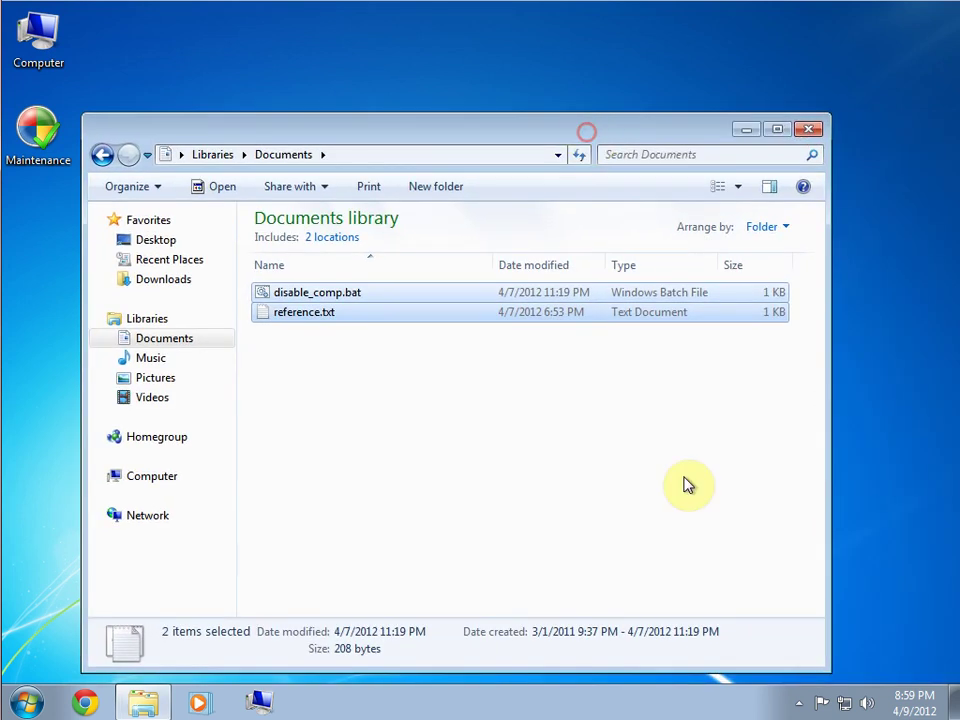
left_click(683, 465)
Step: Close Documents and open the private folder on FILES (F:)
left_click(809, 131)
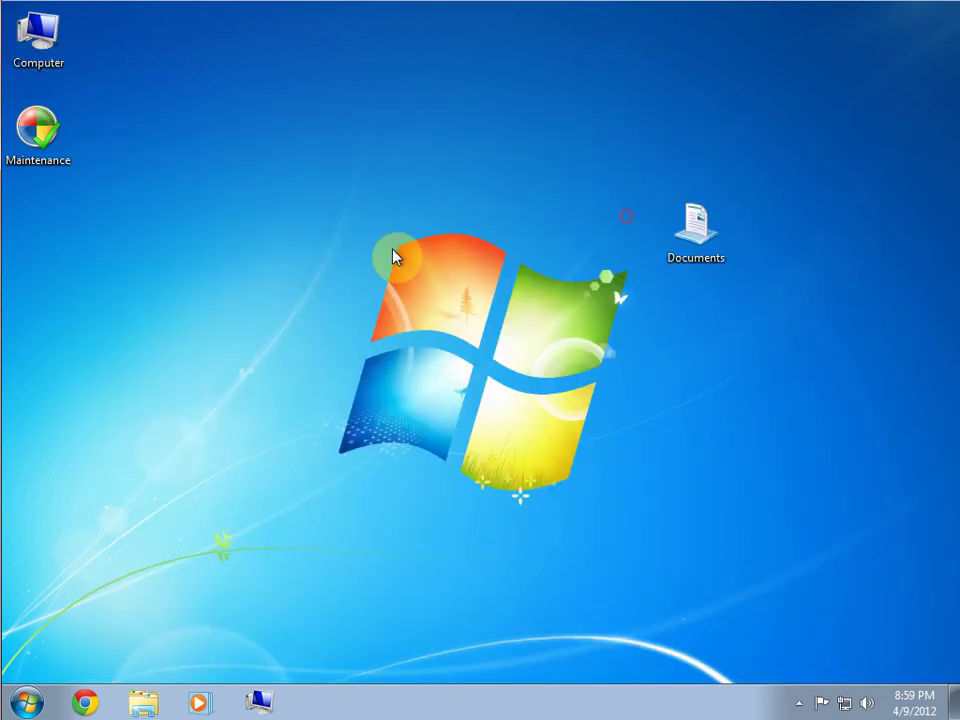
left_click(47, 52)
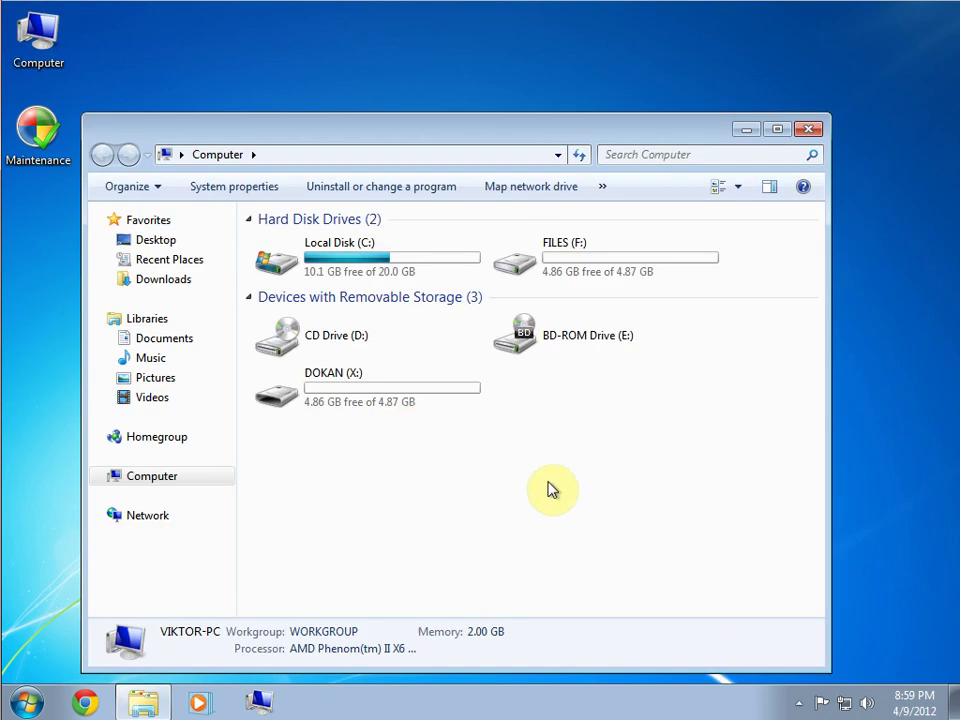
left_click(611, 270)
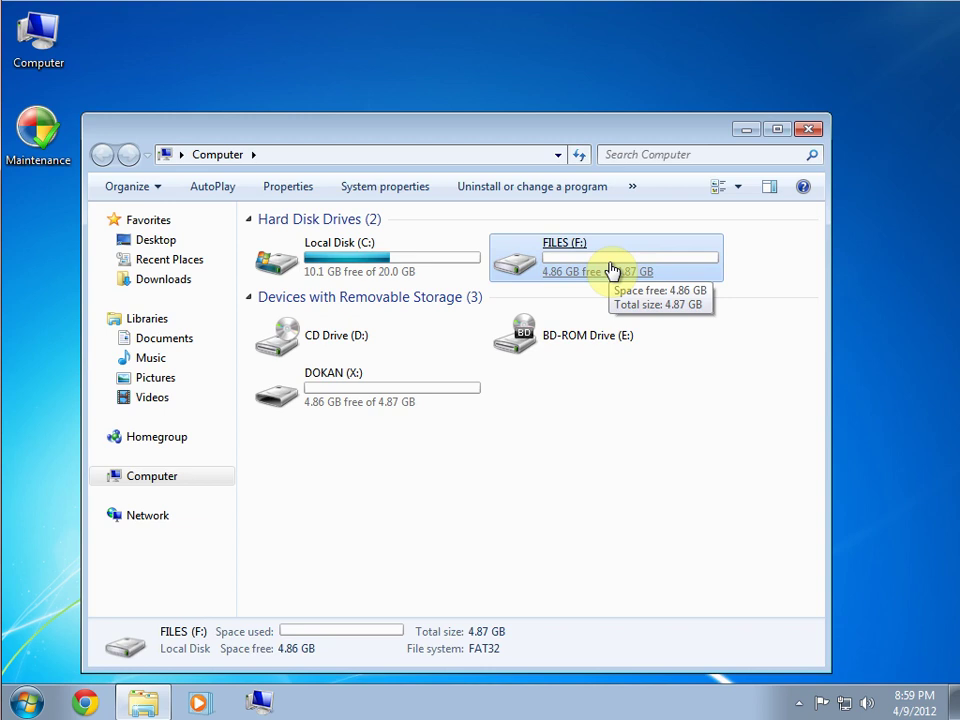
double_click(611, 270)
double_click(321, 253)
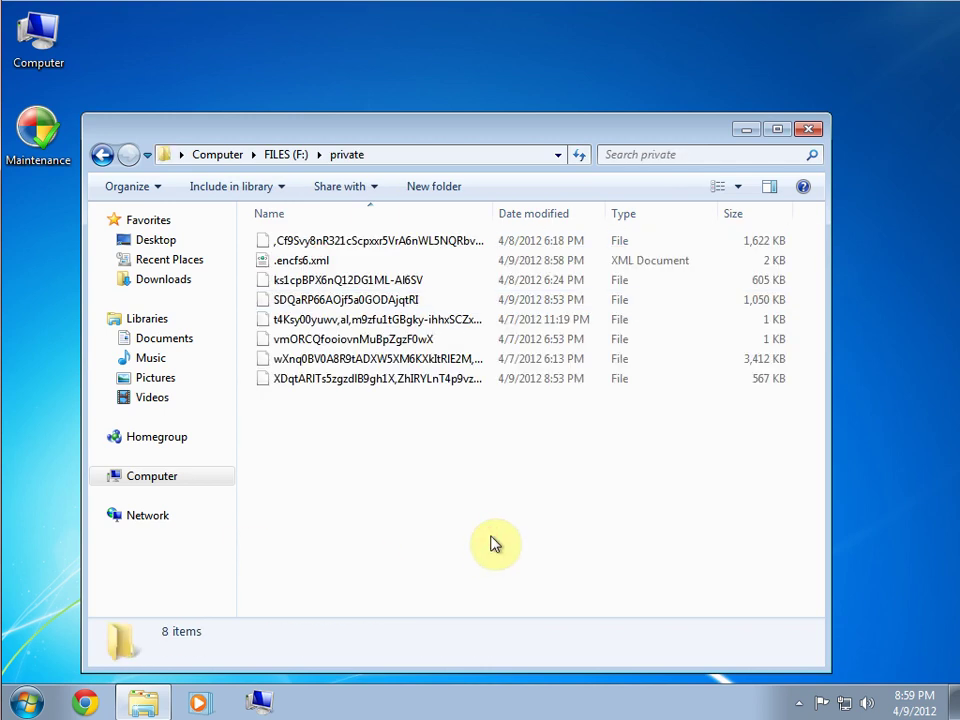
Step: Inspect the encrypted files, sorting by type in reverse and viewing .encfs6.xml details
left_click(398, 384)
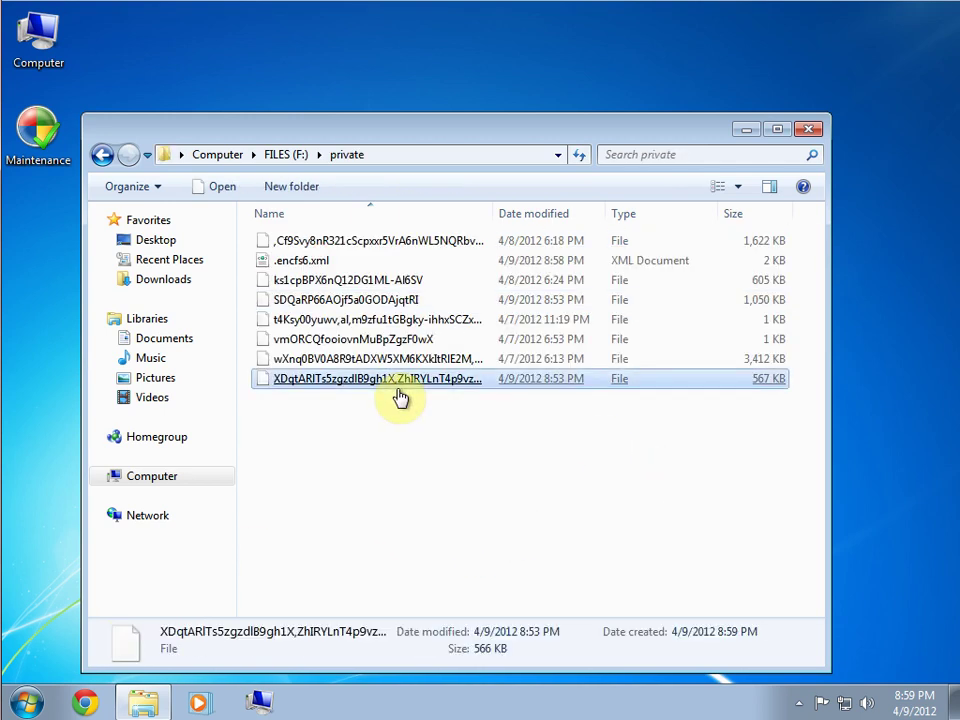
left_click(729, 486)
left_click(643, 210)
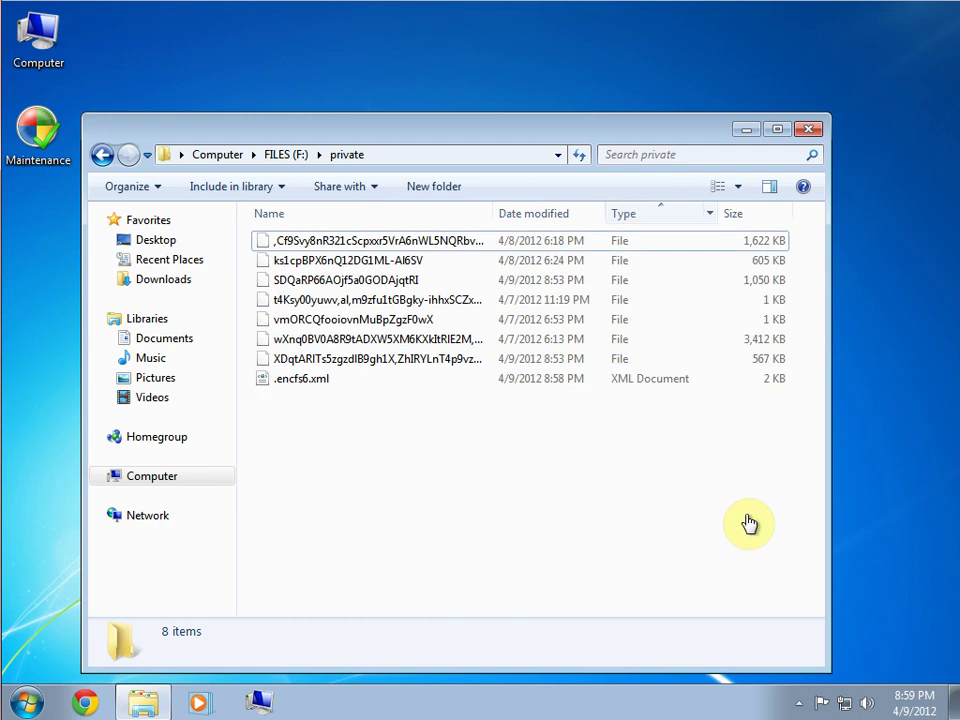
left_click(664, 213)
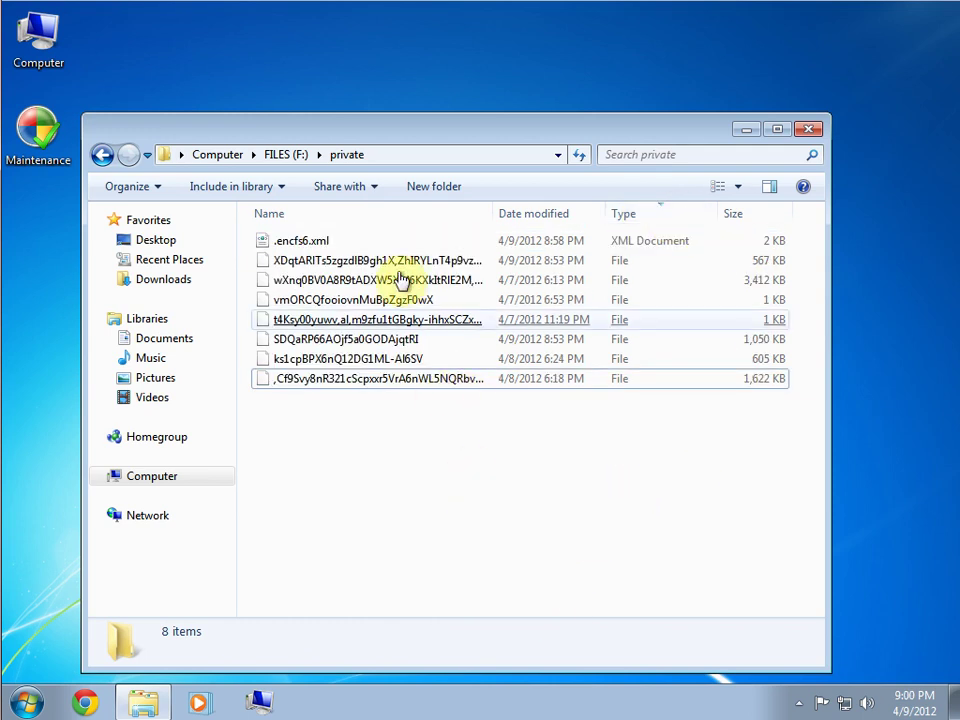
left_click(360, 261)
left_click(375, 379, "shift")
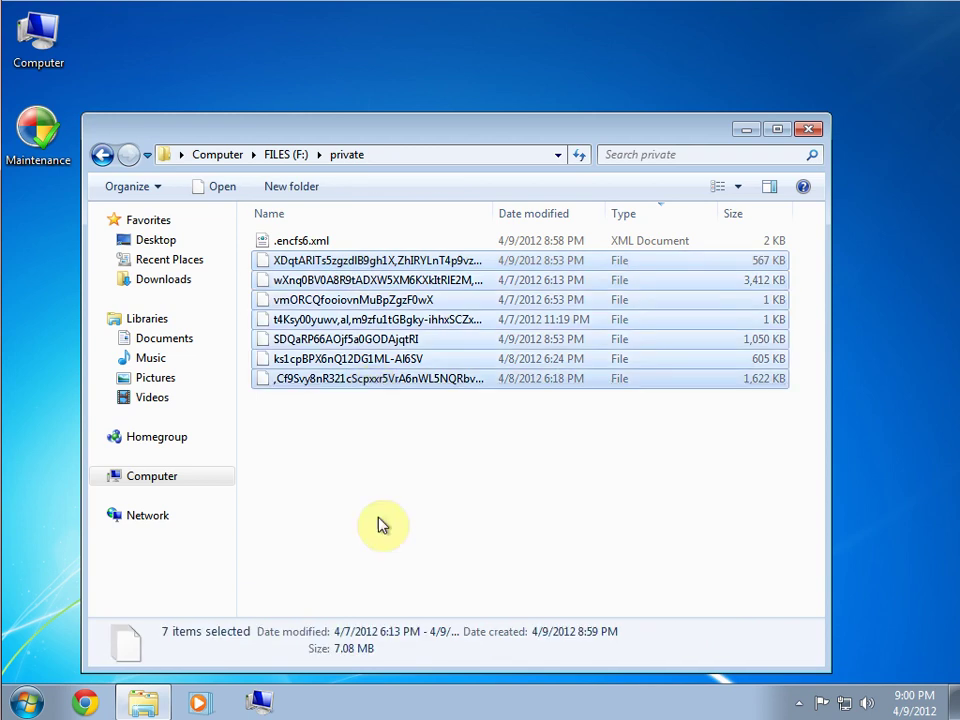
left_click(326, 243)
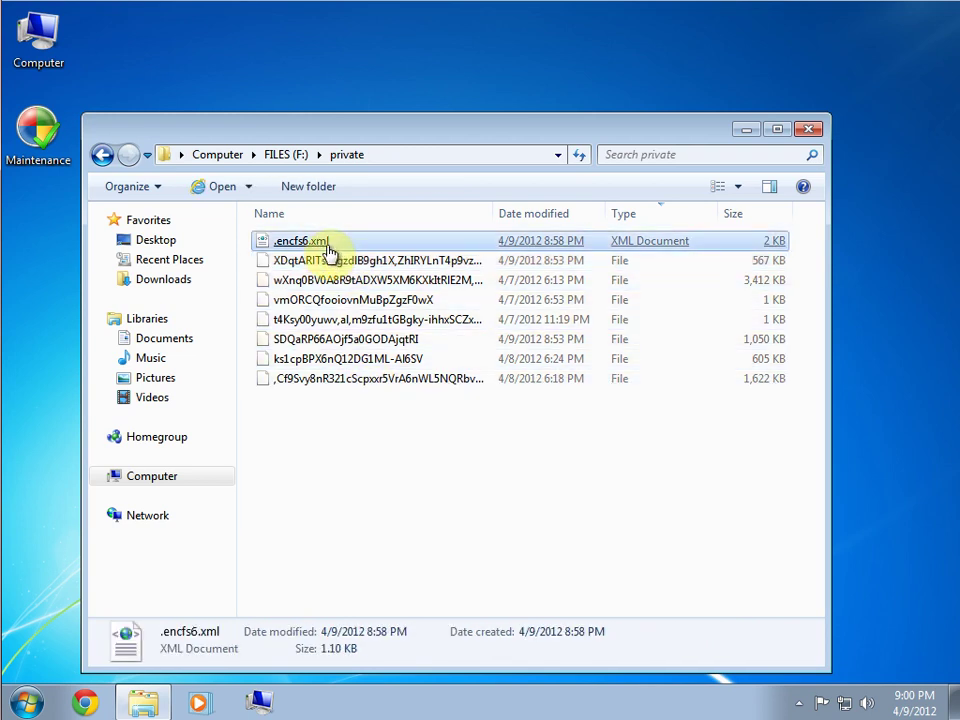
left_click(446, 551)
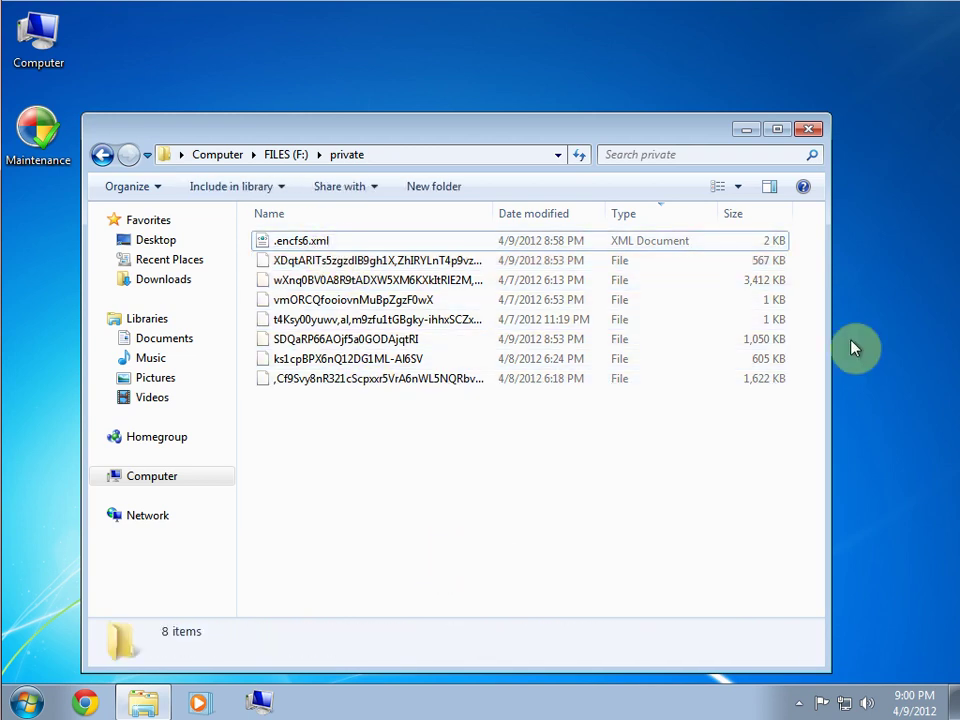
Step: Close the private folder window and unmount F:\private (X) from the encfs4win tray menu
left_click(810, 145)
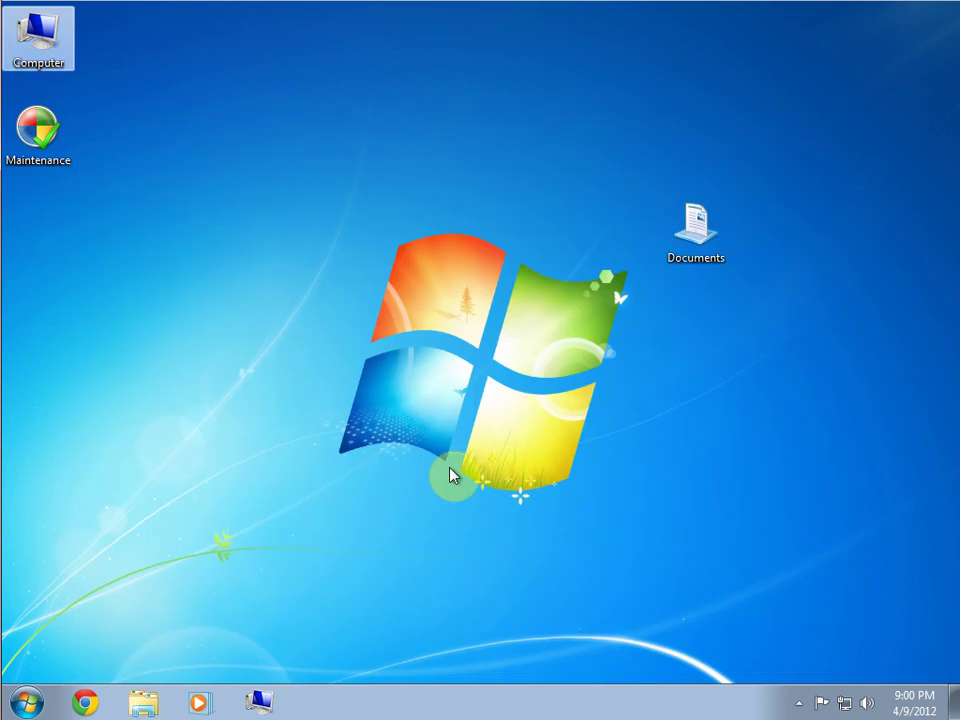
left_click(798, 704)
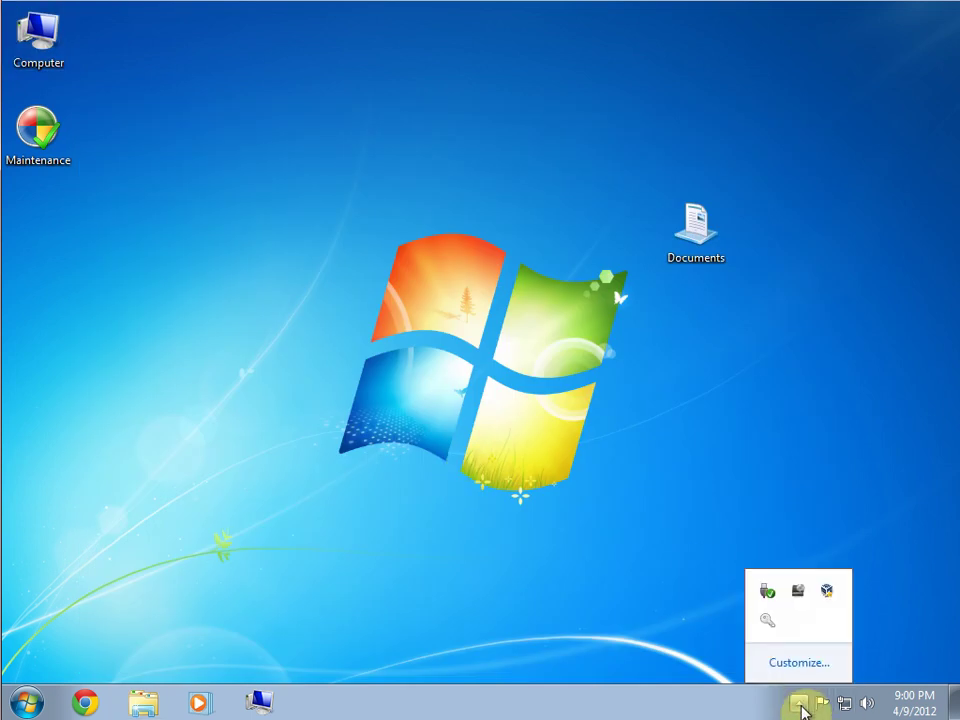
right_click(778, 624)
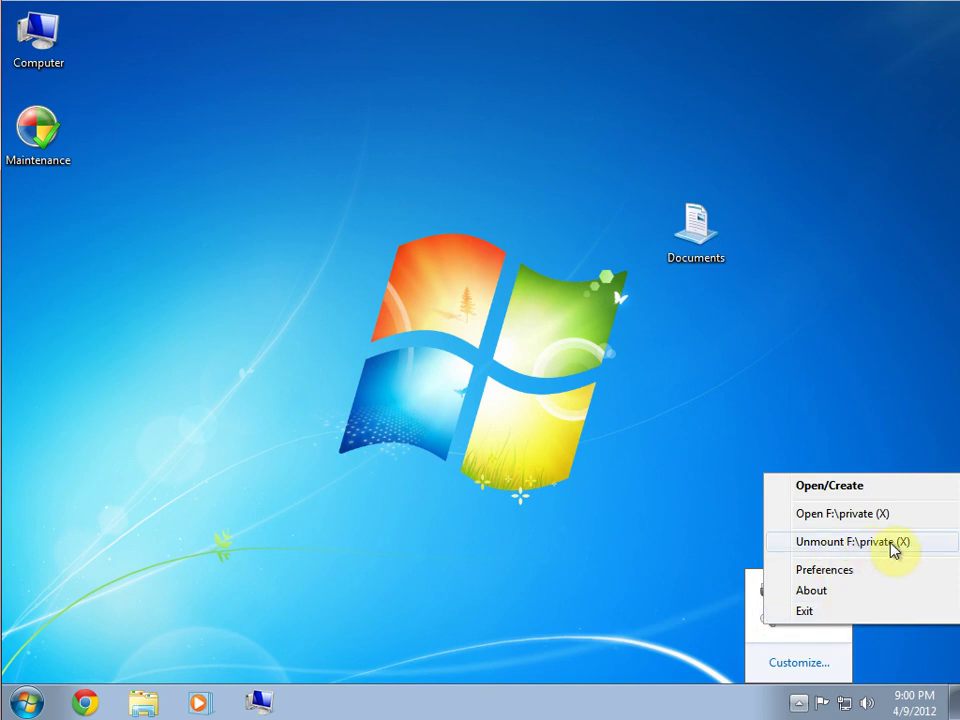
left_click(835, 546)
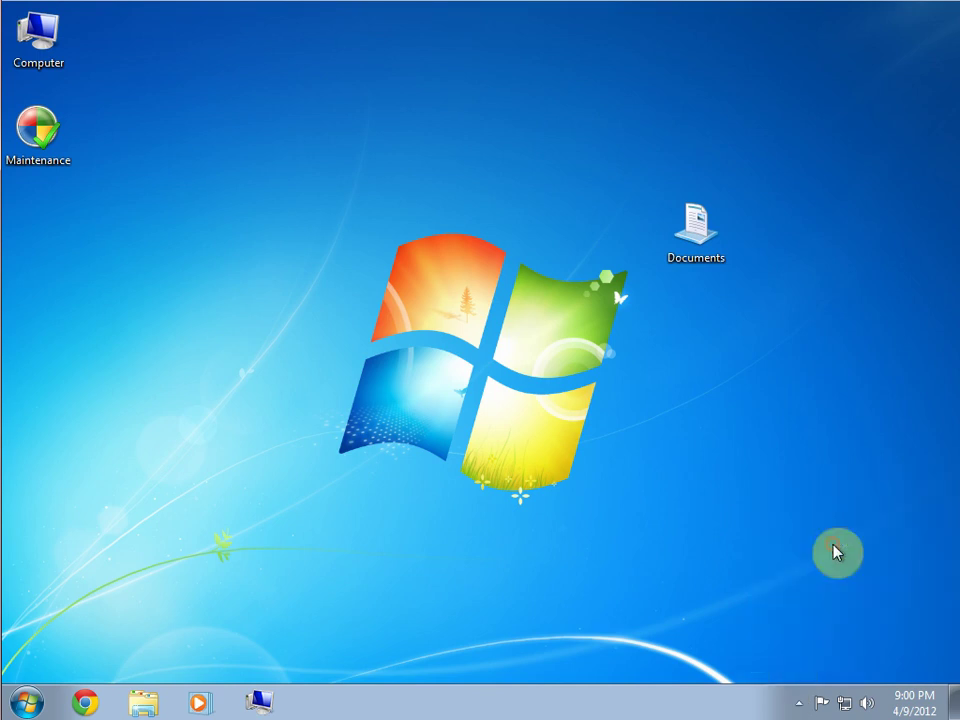
Step: Turn on Launch at startup in encfs4win Preferences and save it
left_click(798, 705)
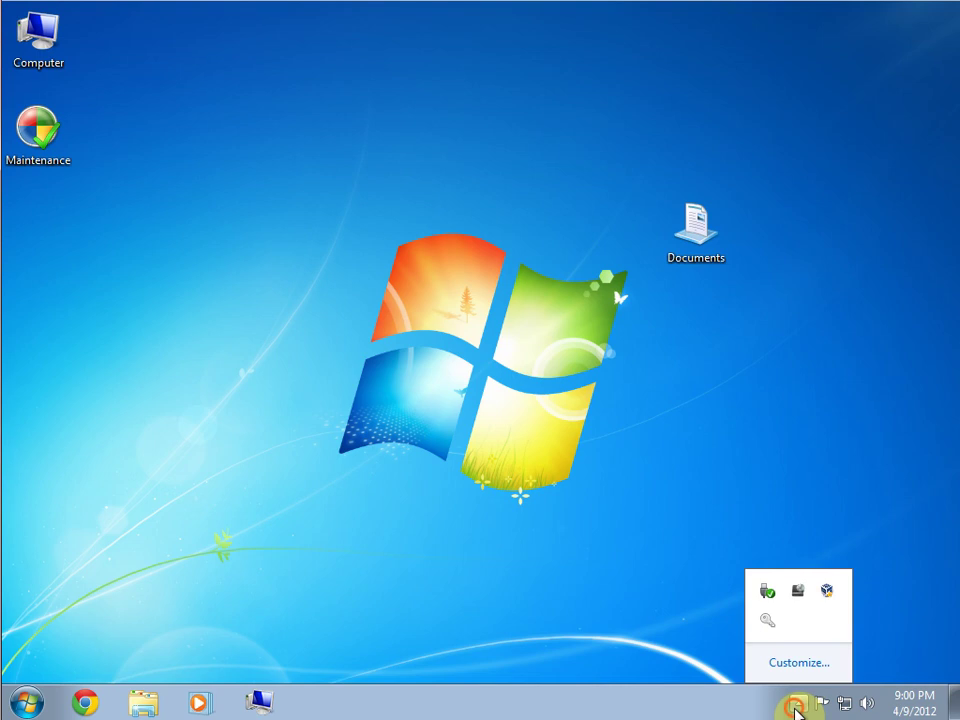
left_click(583, 439)
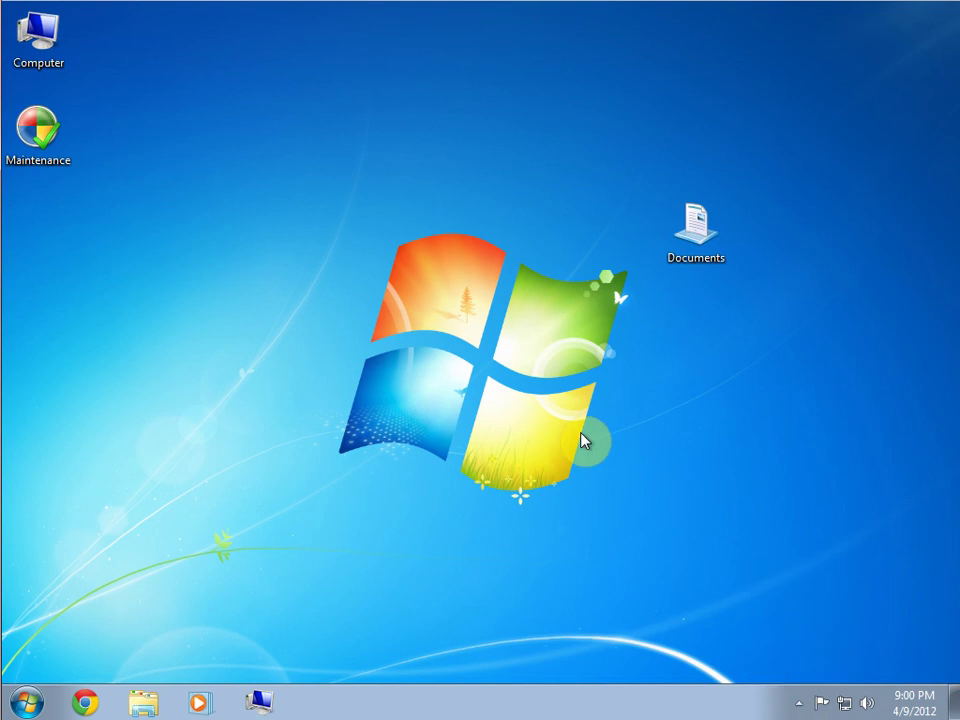
left_click(798, 705)
right_click(772, 624)
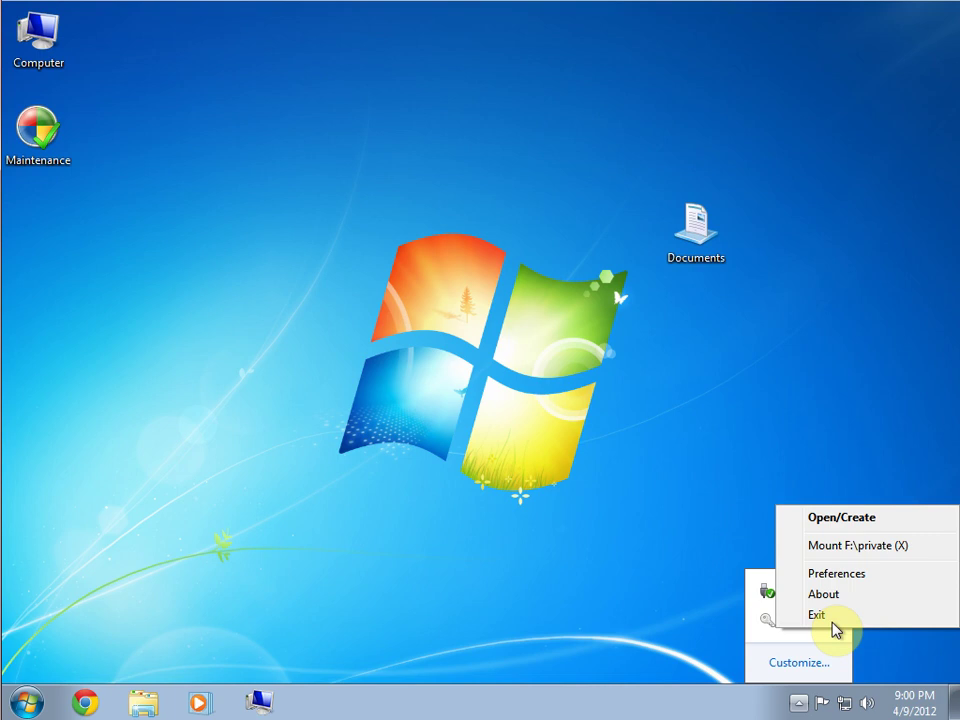
left_click(845, 575)
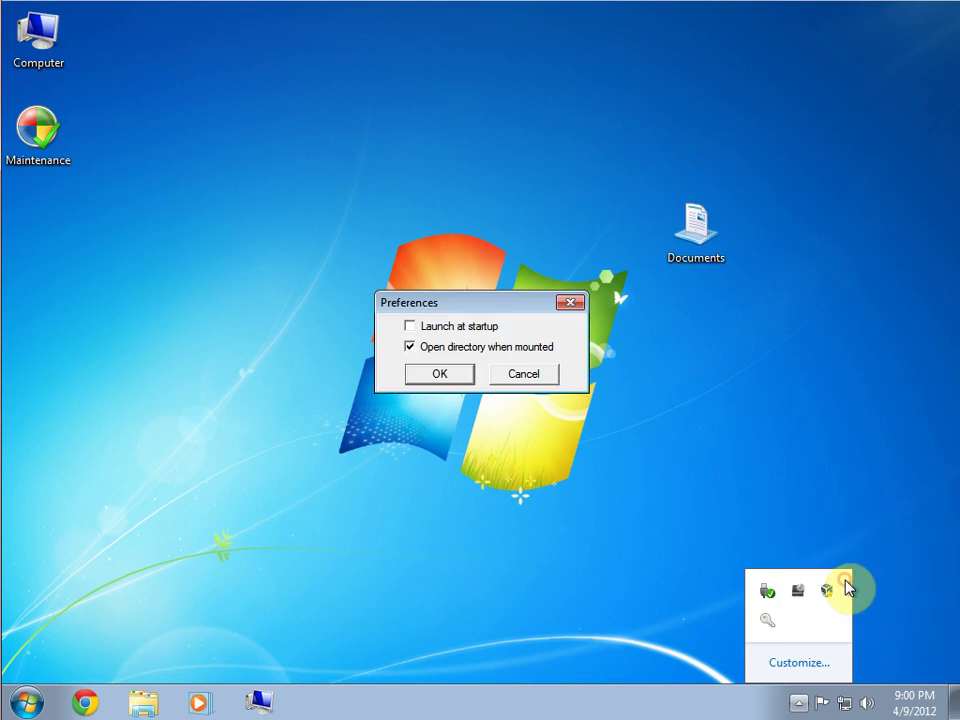
left_click(463, 329)
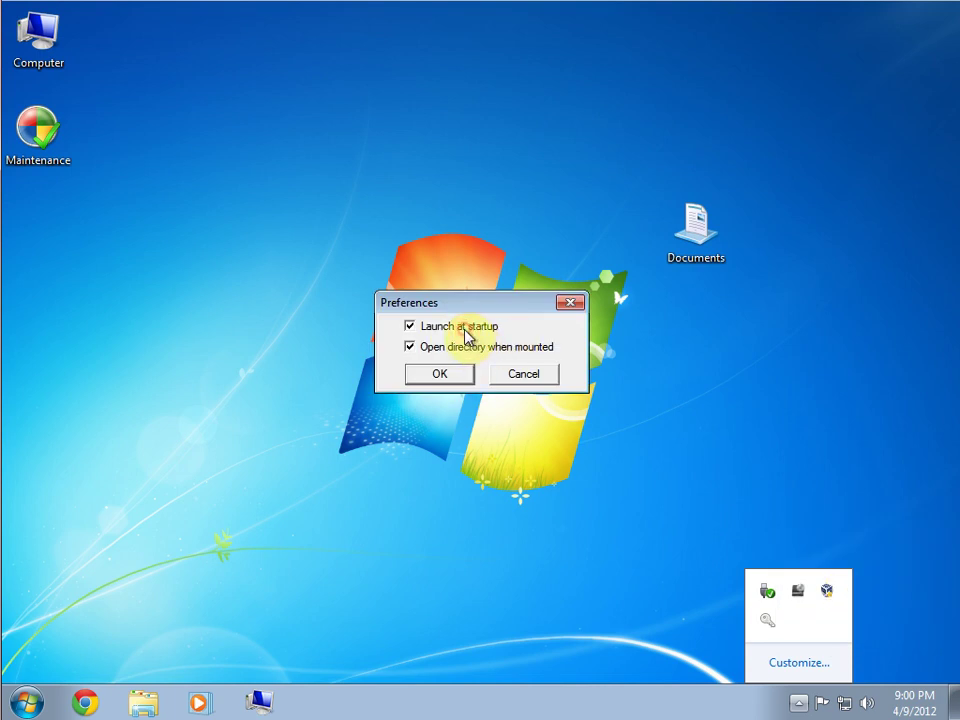
left_click(442, 380)
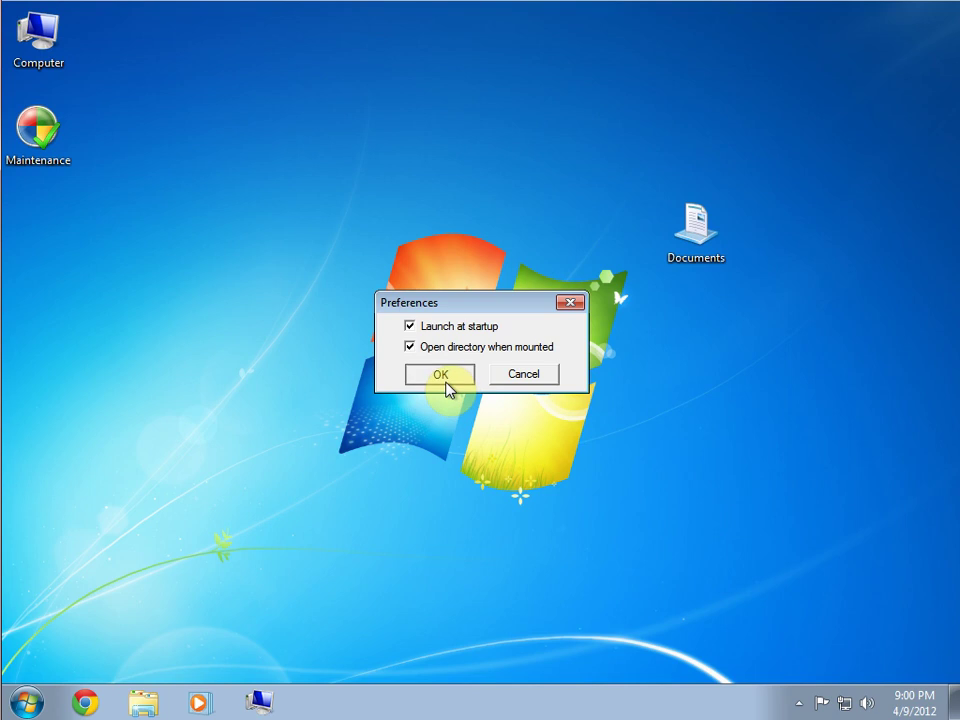
left_click(798, 704)
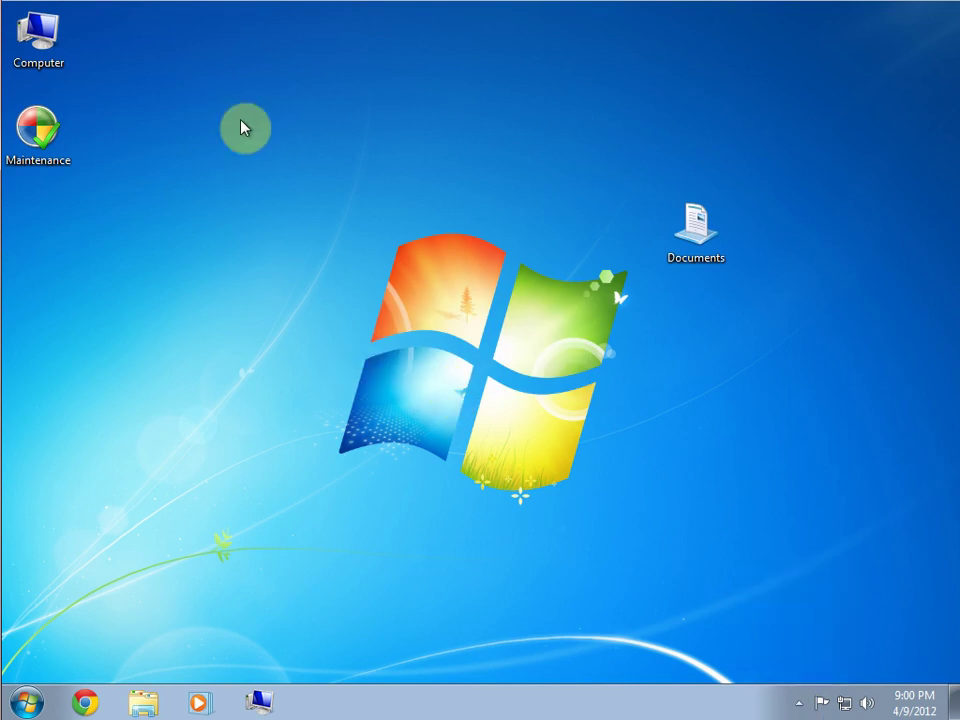
double_click(45, 52)
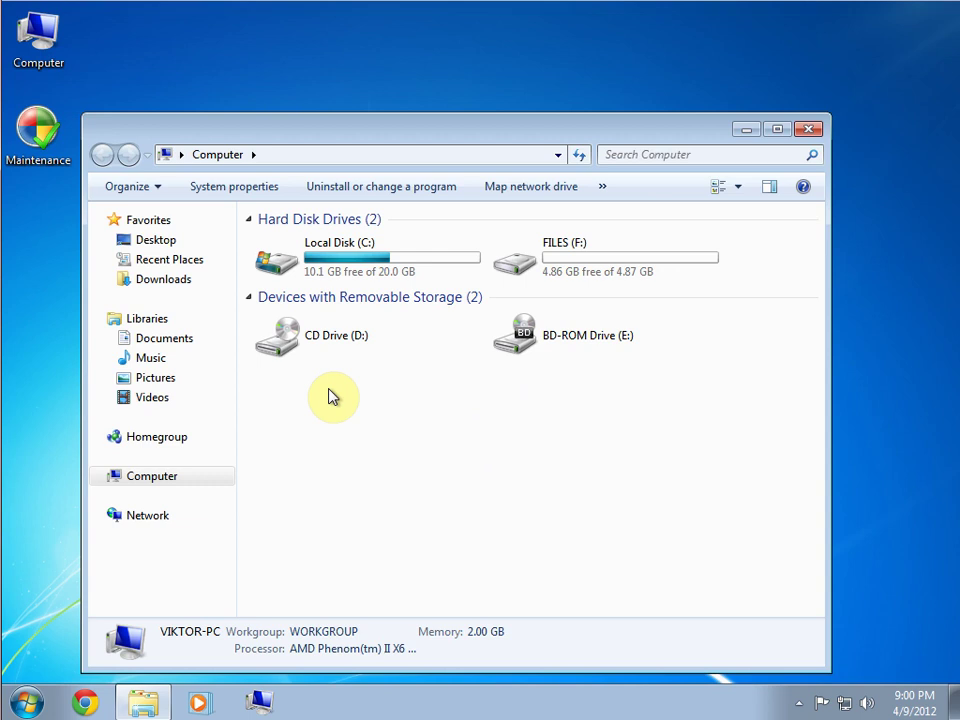
double_click(619, 259)
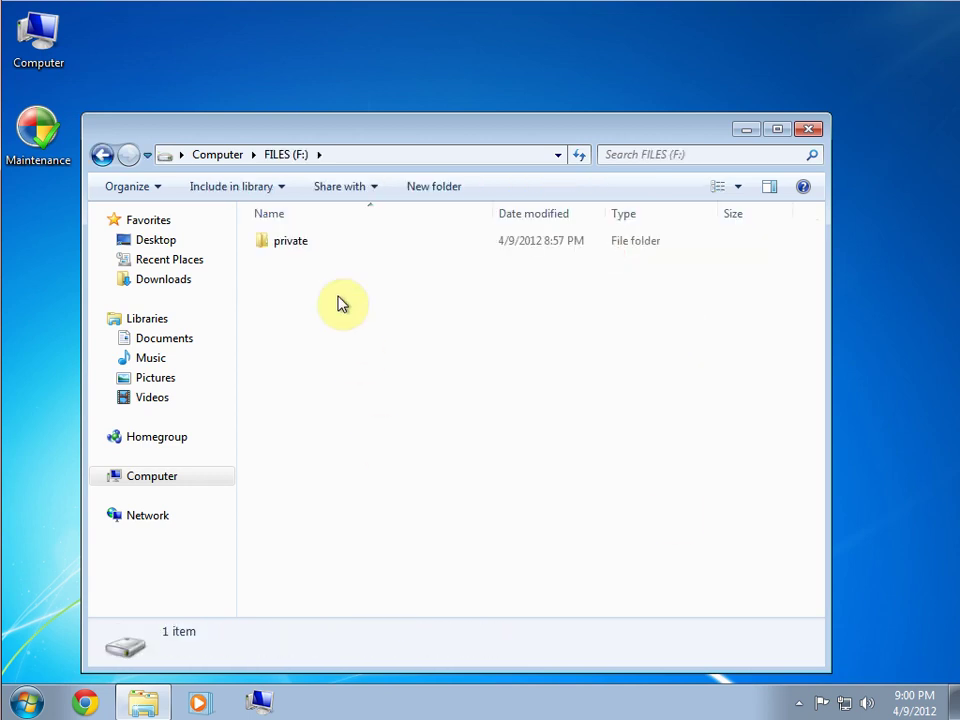
double_click(302, 257)
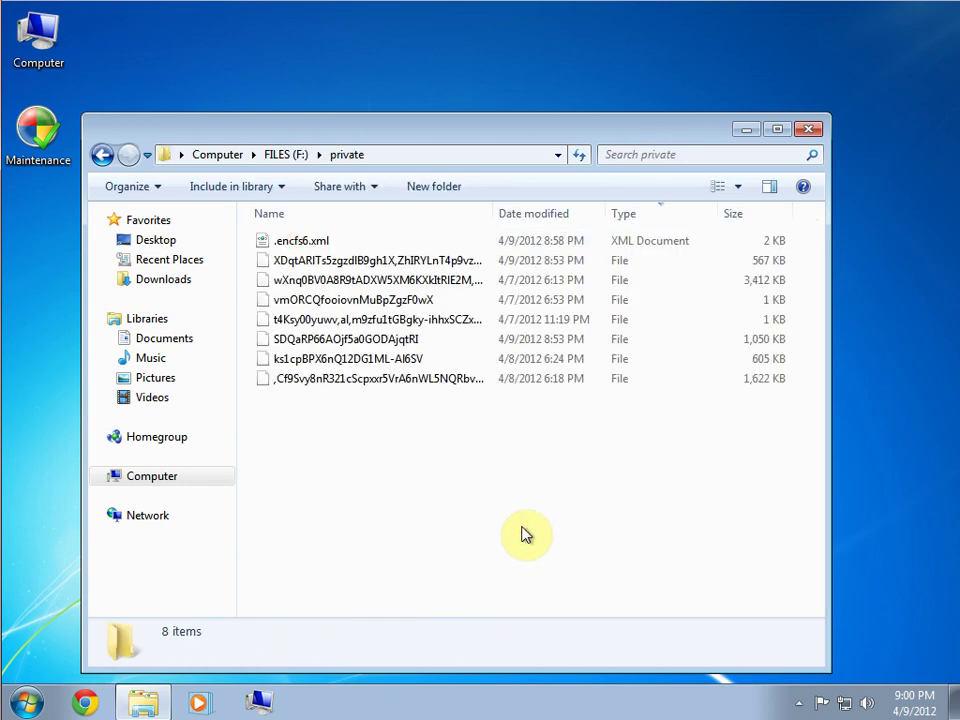
left_click(452, 320)
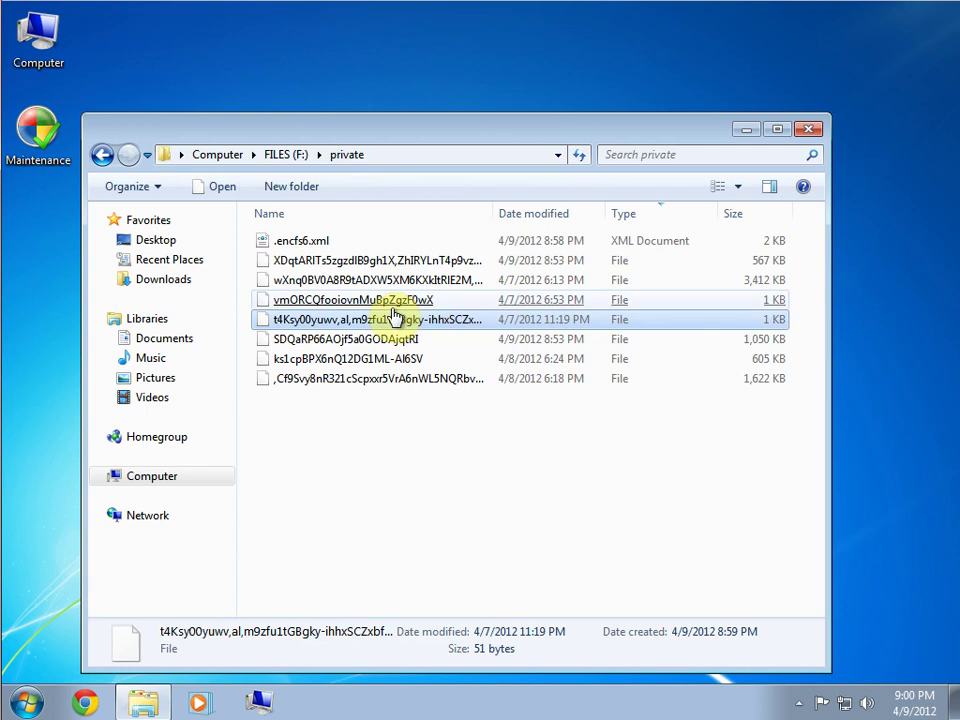
double_click(456, 320)
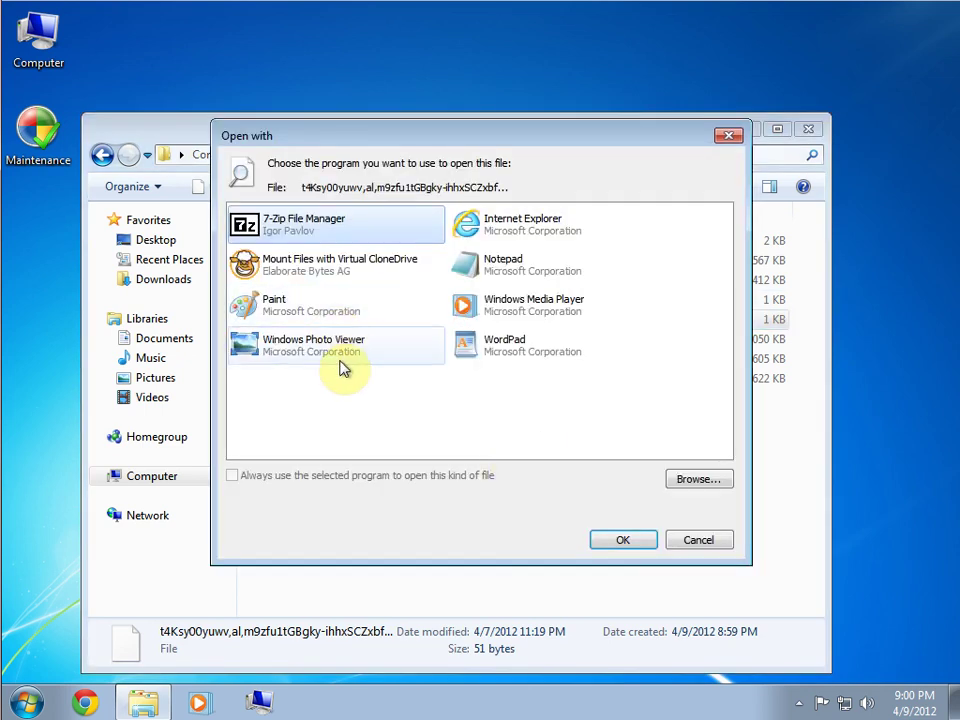
left_click(530, 280)
left_click(625, 540)
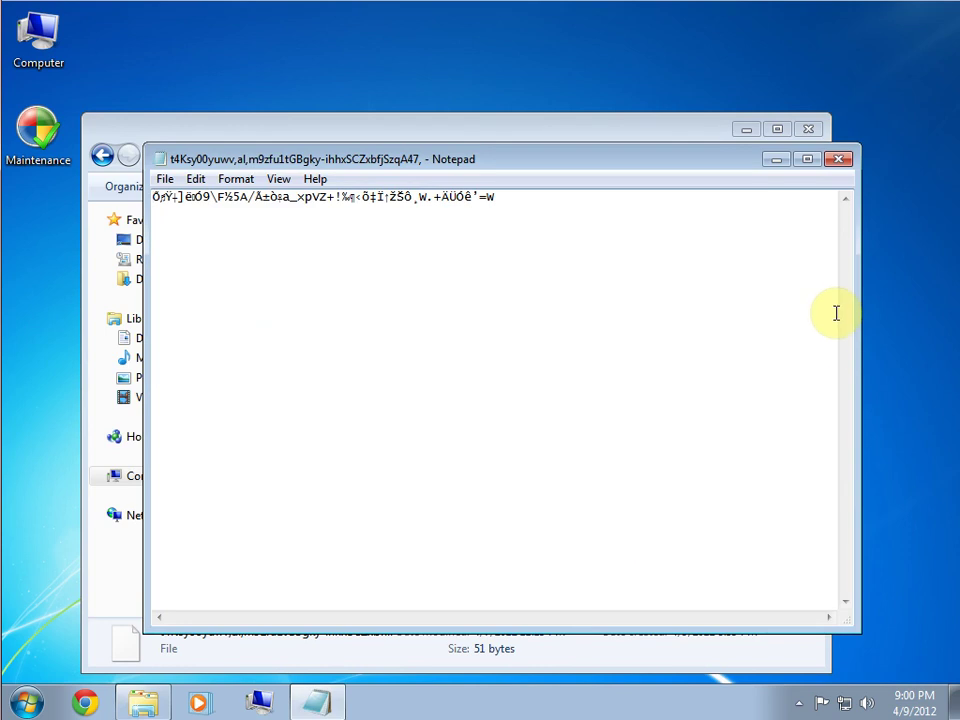
left_click(840, 161)
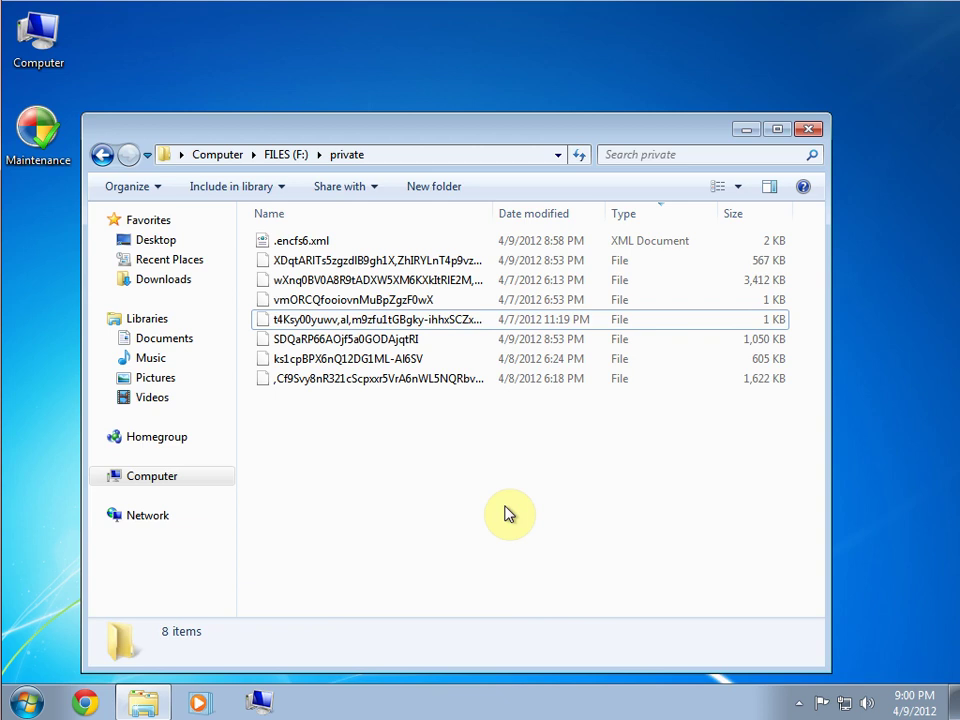
left_click(809, 131)
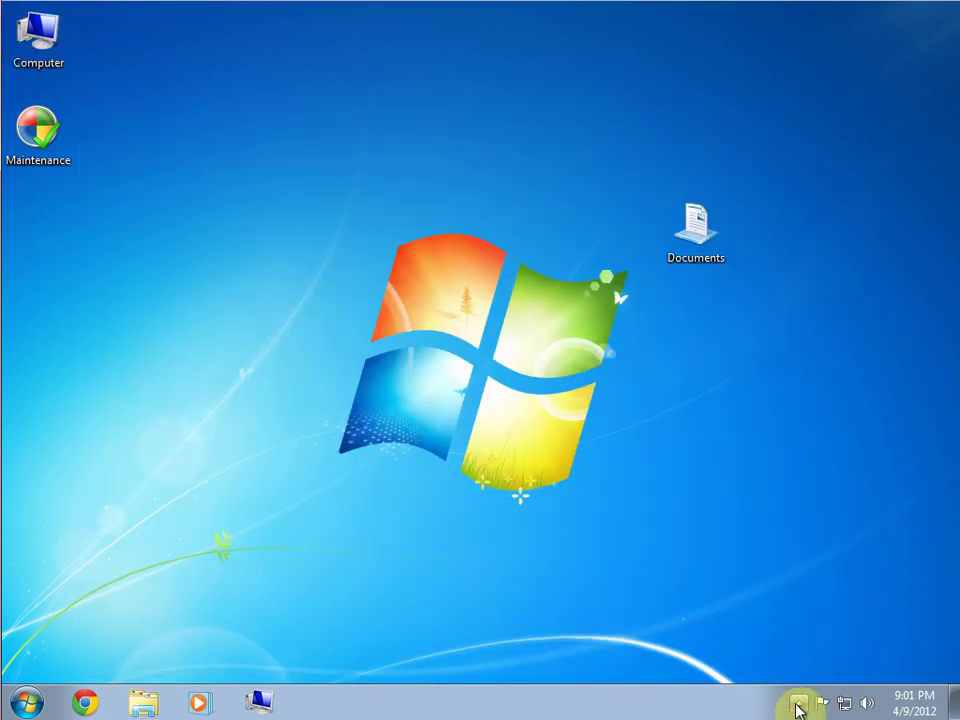
Step: Exit encfs4win from its tray icon menu
left_click(797, 705)
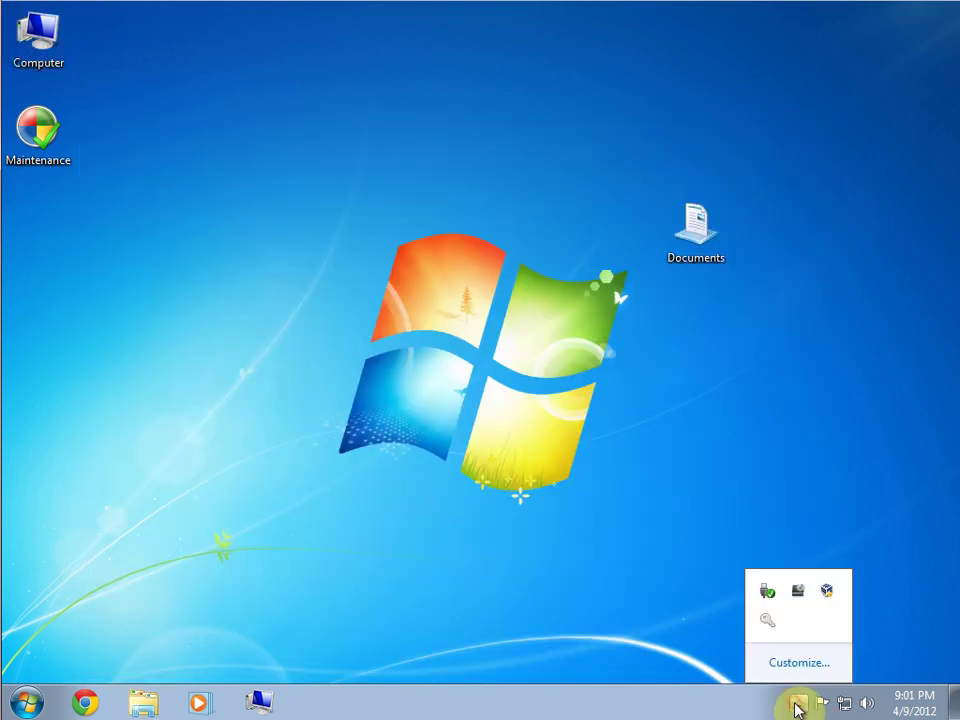
right_click(781, 634)
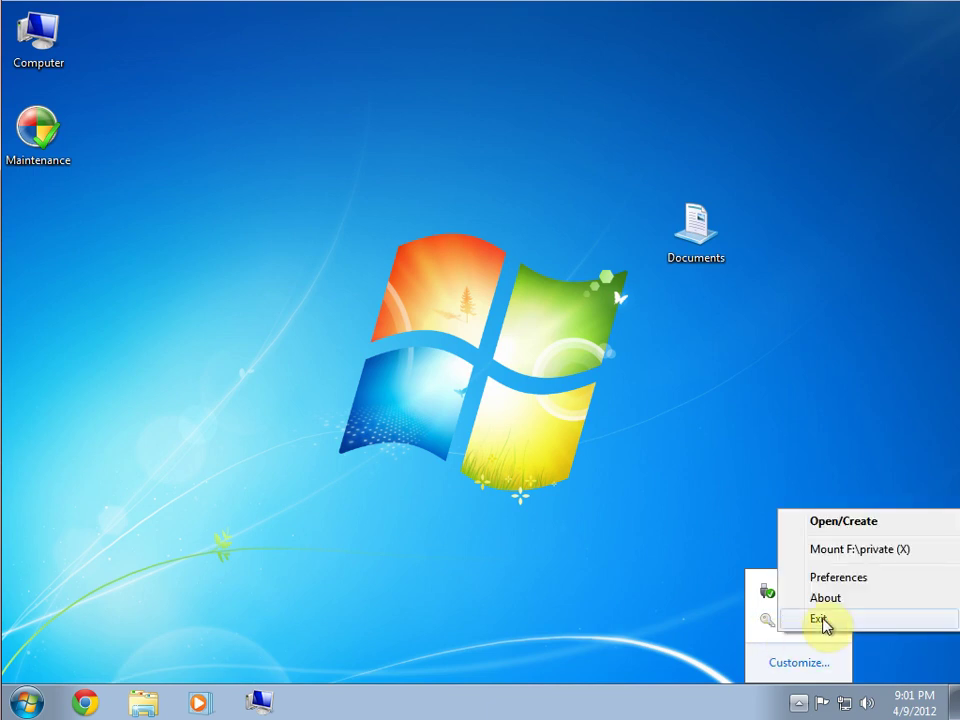
left_click(822, 622)
left_click(752, 505)
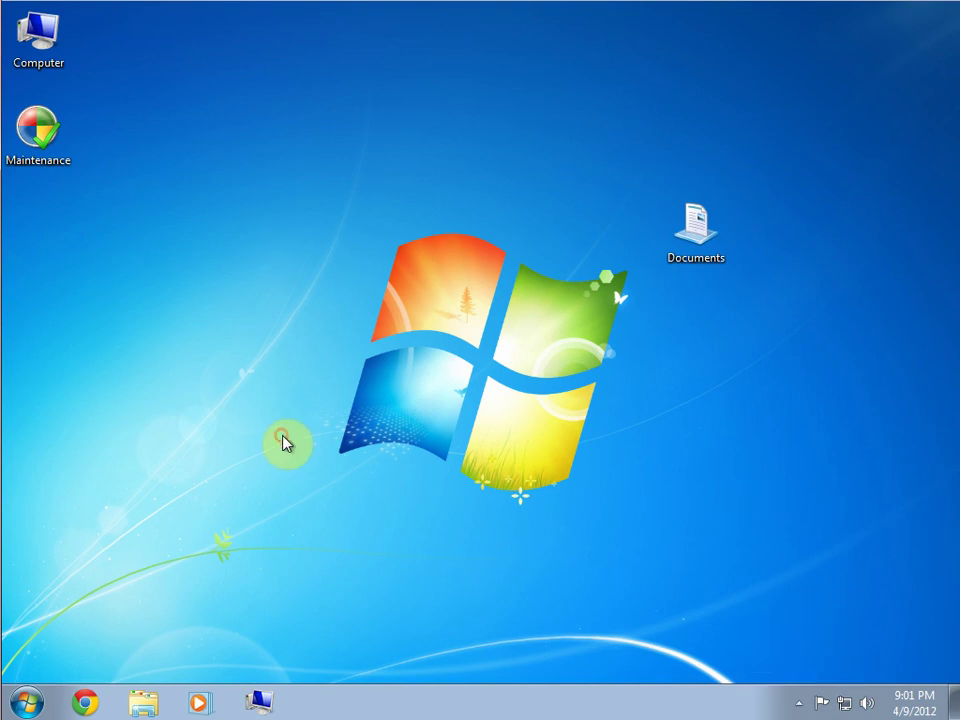
Step: Open the encfs4win folder inside Downloads from the Start menu
key("super")
left_click(349, 529)
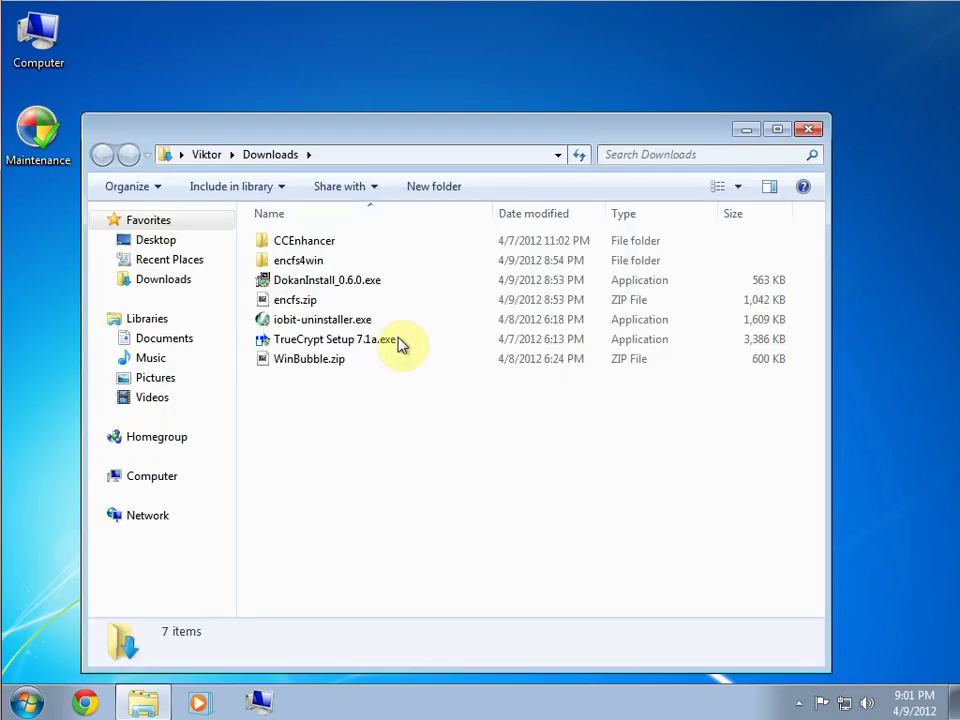
double_click(343, 260)
left_click(355, 304)
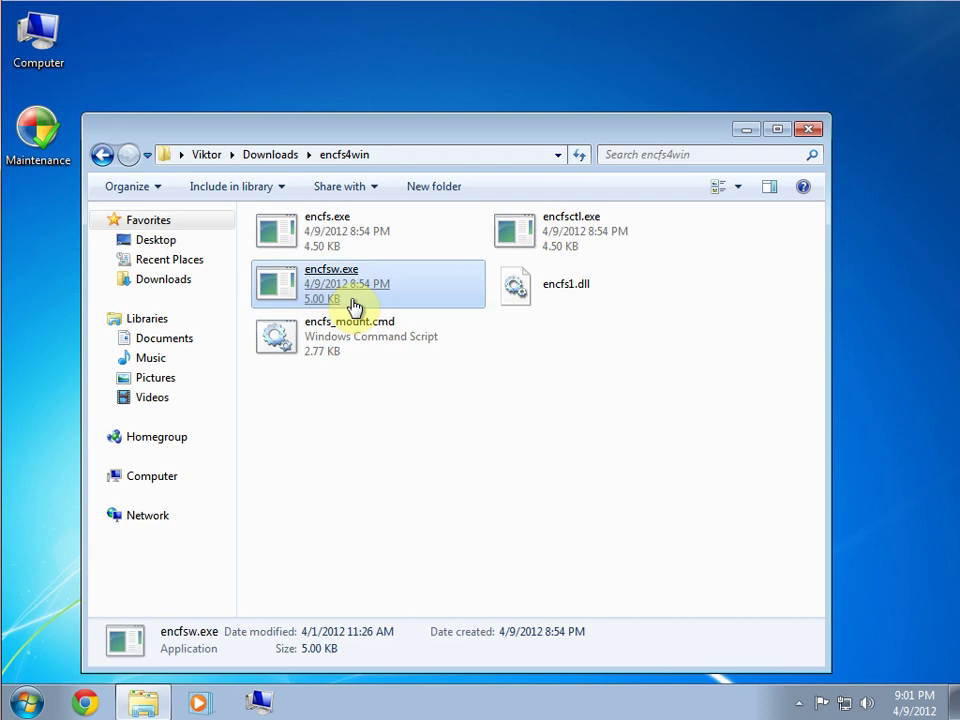
left_click(600, 546)
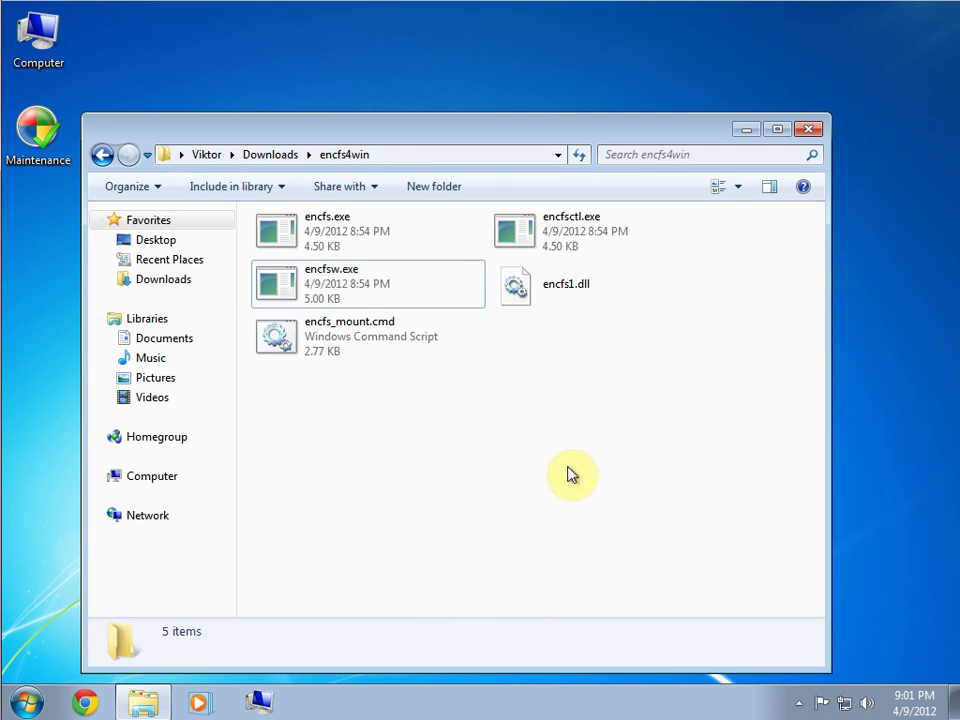
Step: Close the Downloads\encfs4win Explorer window, leaving an empty desktop
left_click(816, 133)
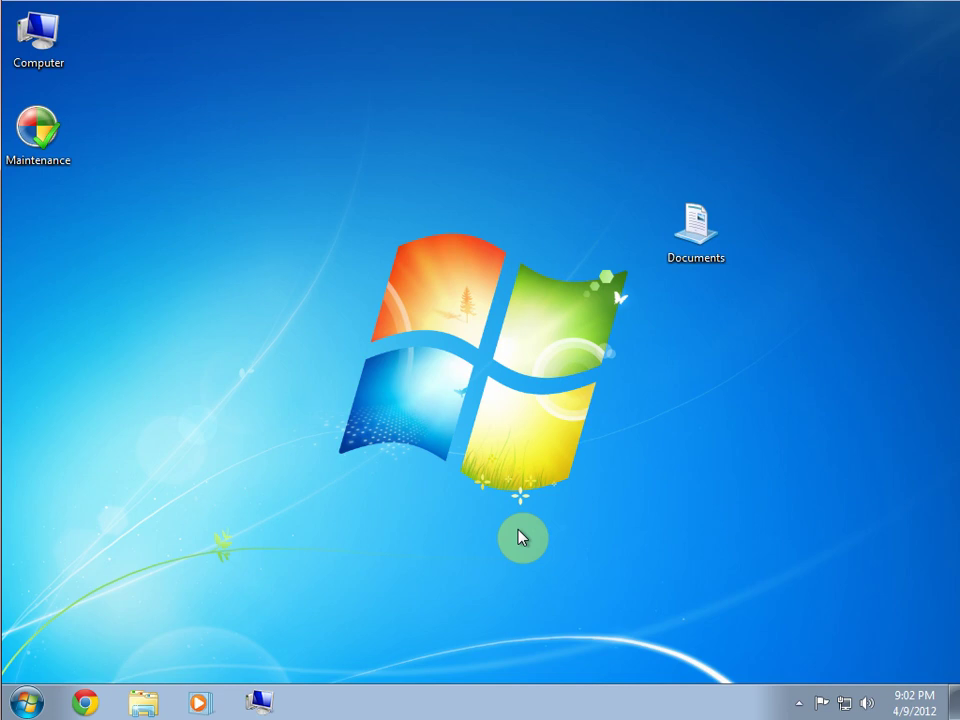
left_click(520, 537)
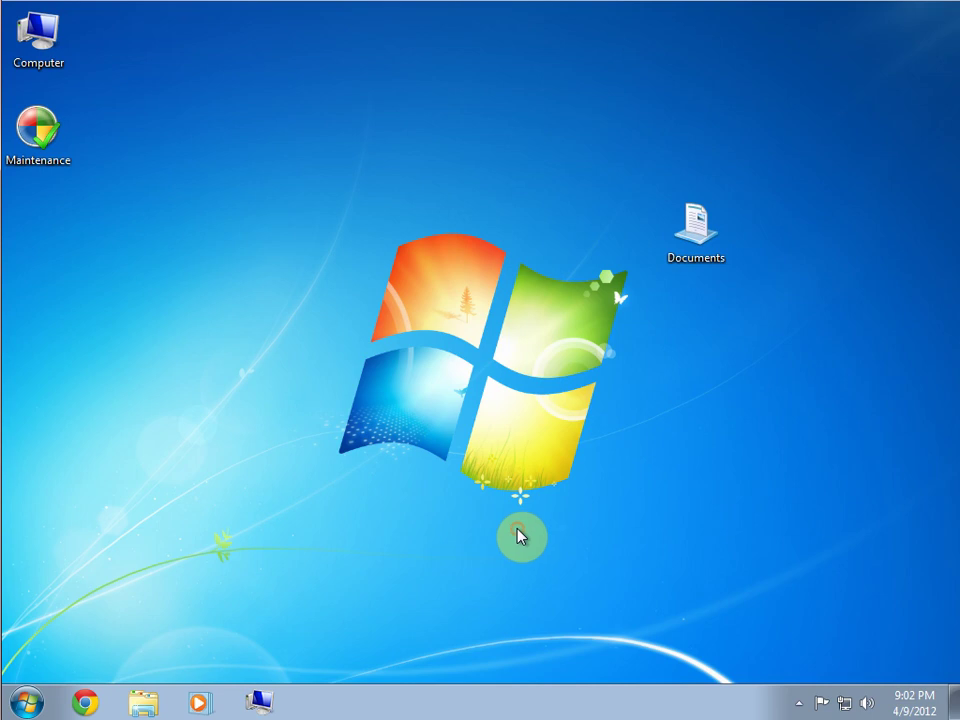